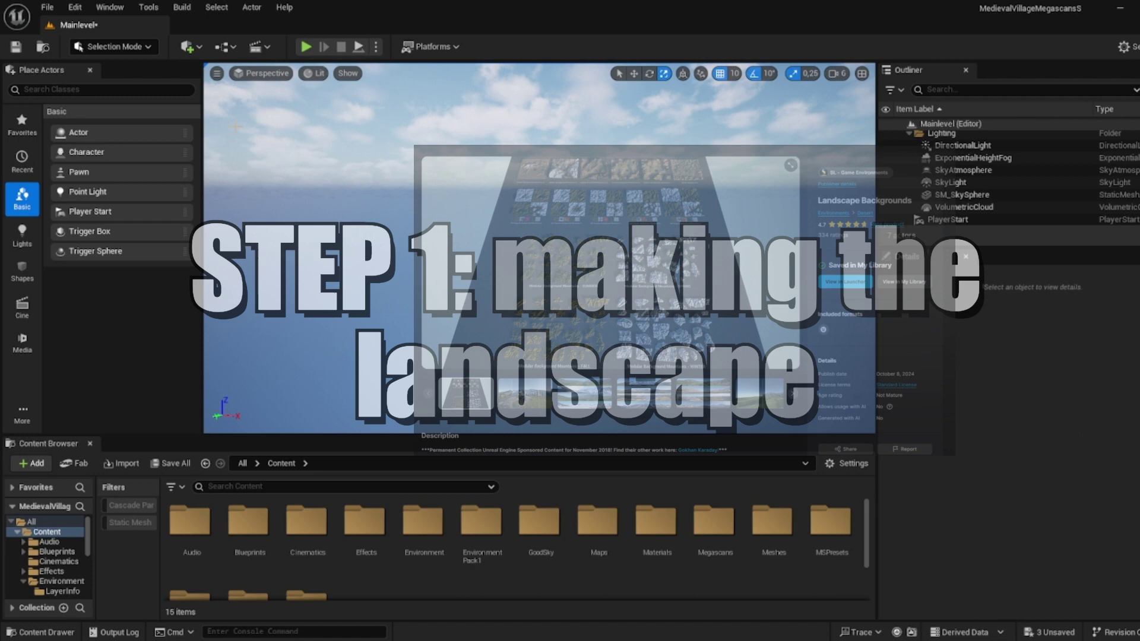
- Create a new landscape in Landscape mode with MI_Landscape_Master as its material
left_click(116, 47)
left_click(133, 80)
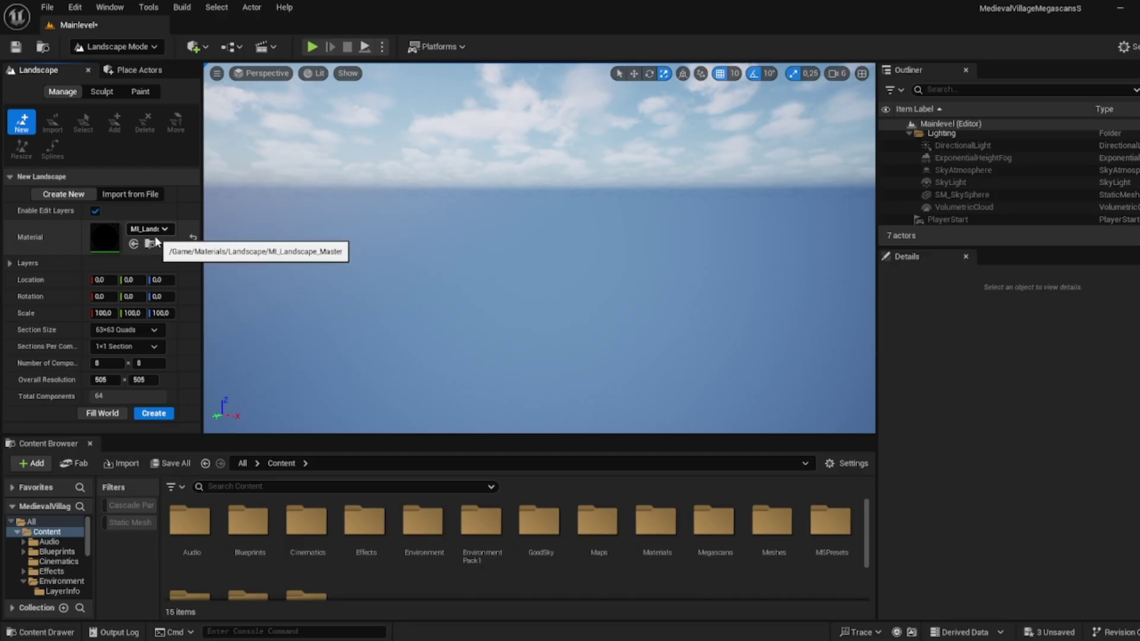
left_click(149, 244)
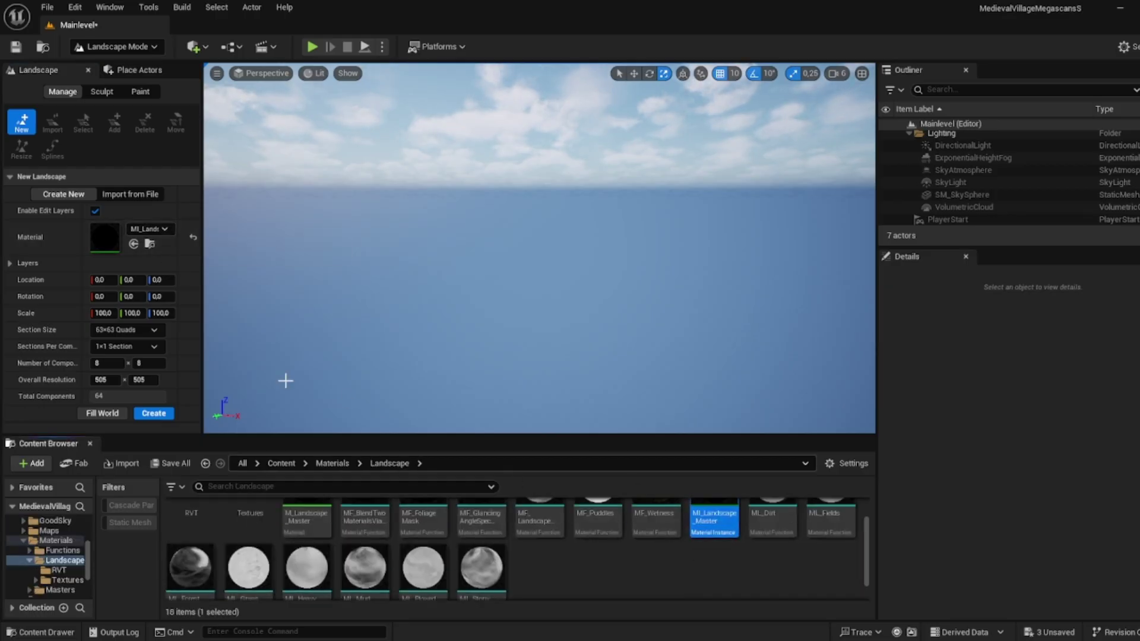
left_click(154, 415)
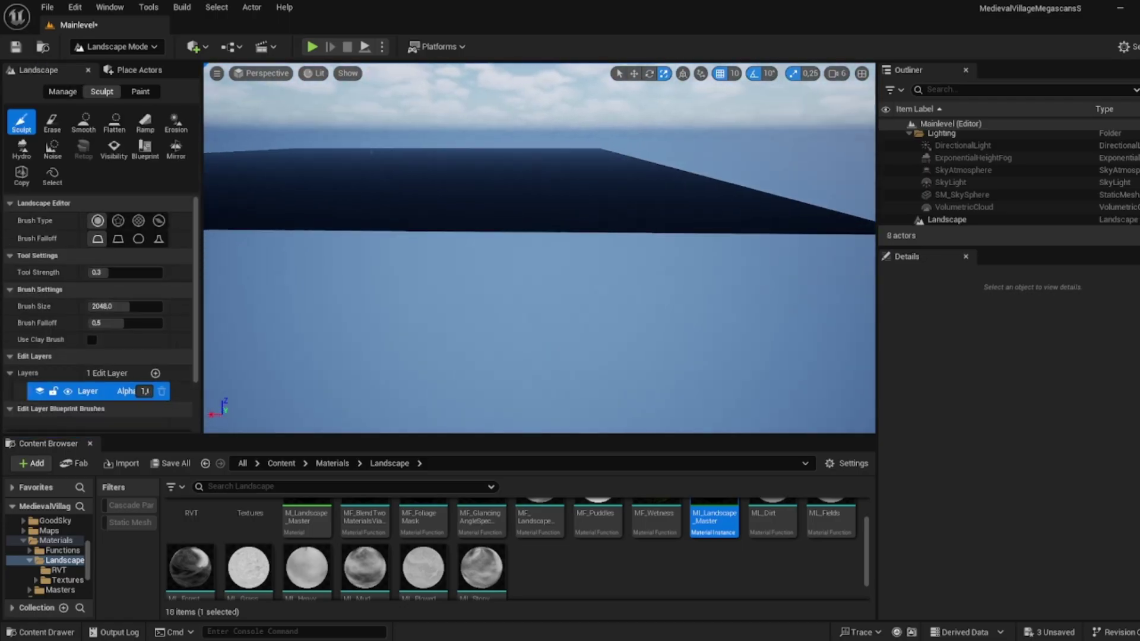
- Generate the landscape's paint target layers, such as HeavyMud, StonyGround, Fields, PlowedSoil and Dirt, from its assigned material
right_click_drag(539, 247, 397, 271)
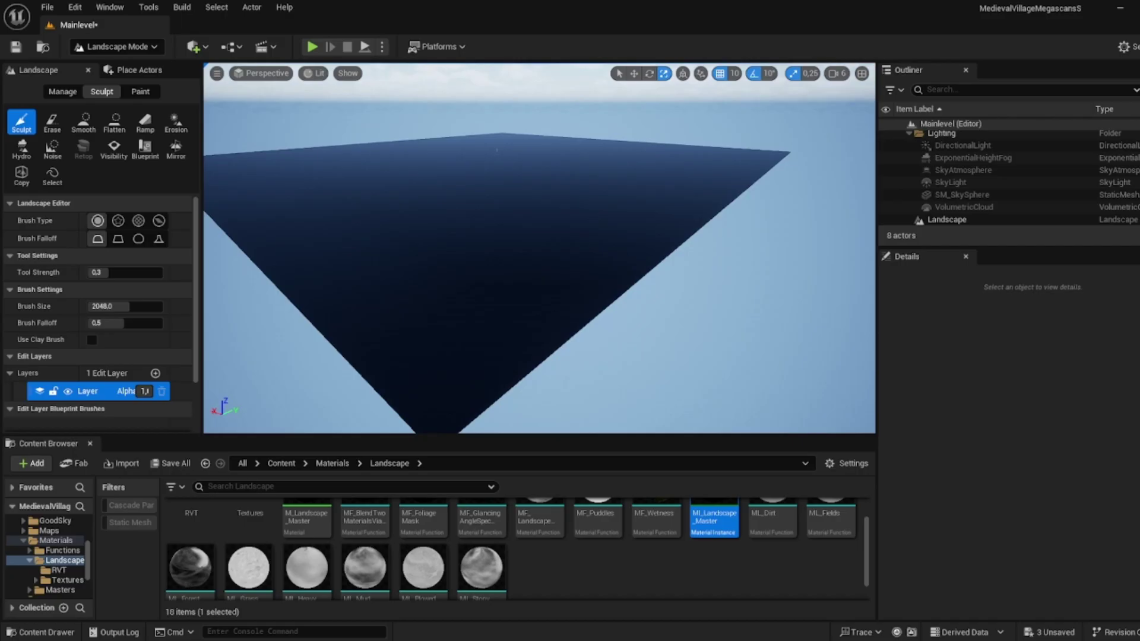
right_click_drag(539, 285, 539, 294)
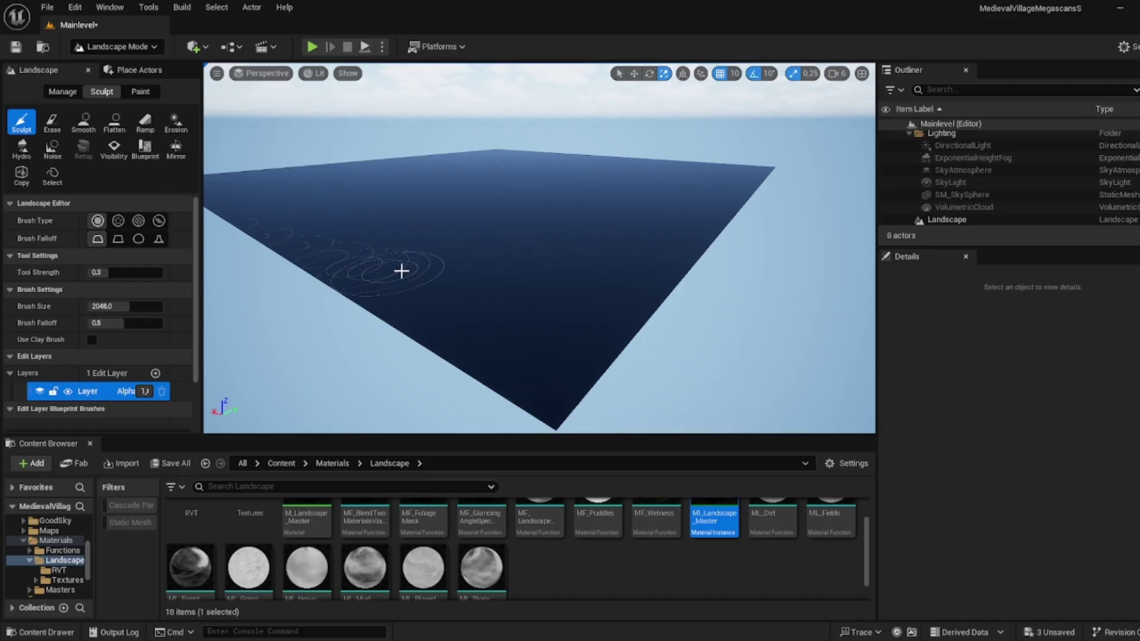
scroll(139, 344, "down", 2)
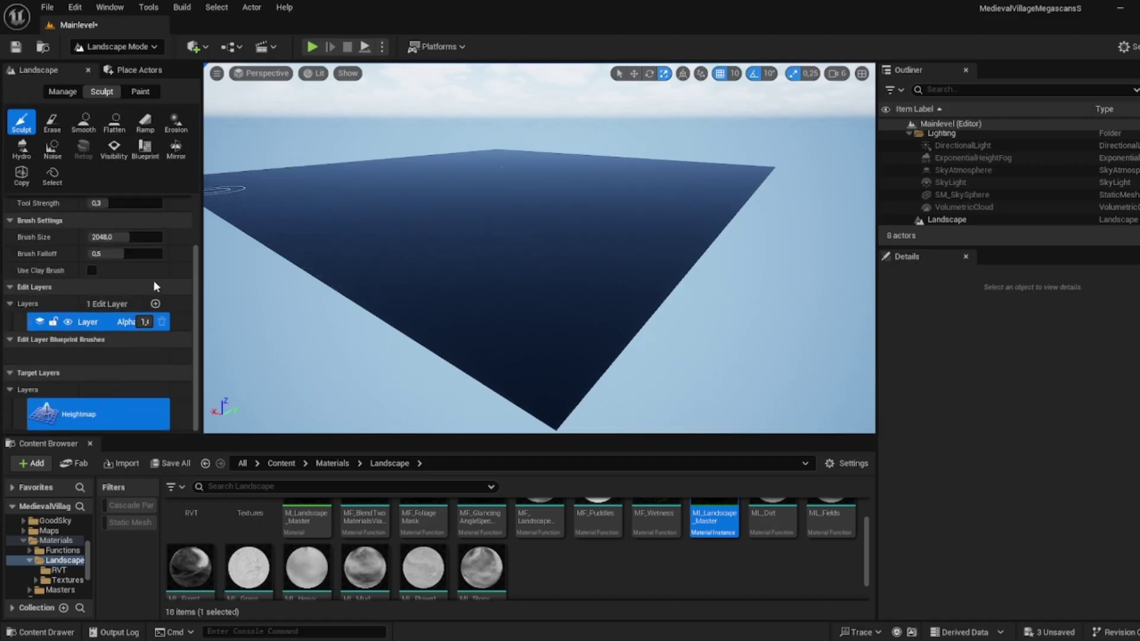
left_click(142, 94)
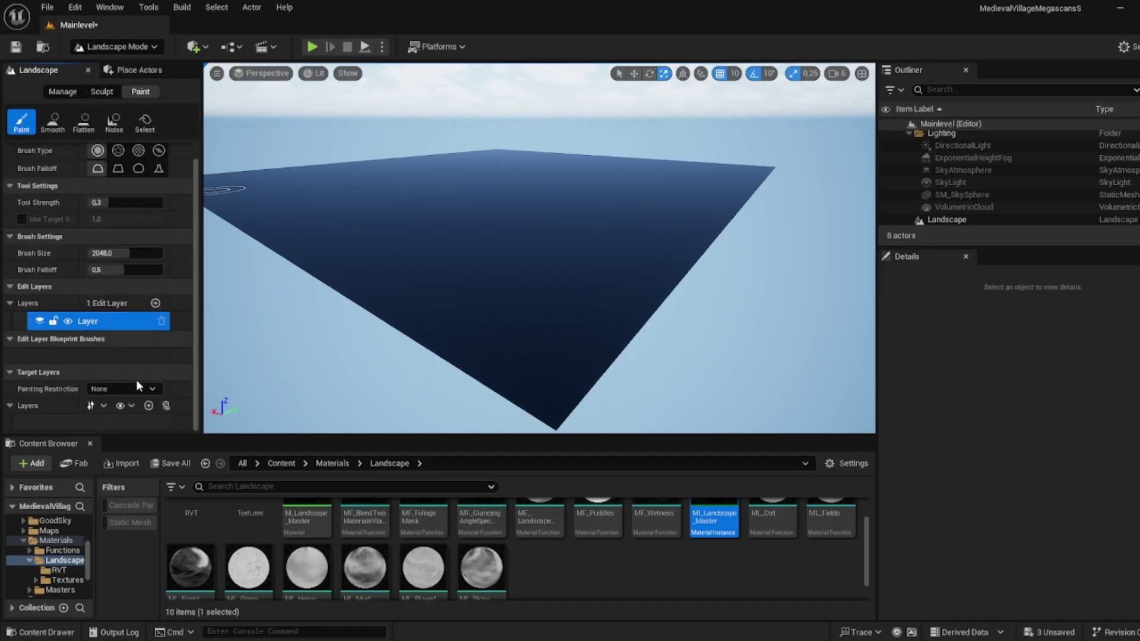
left_click(166, 407)
scroll(166, 351, "down", 8)
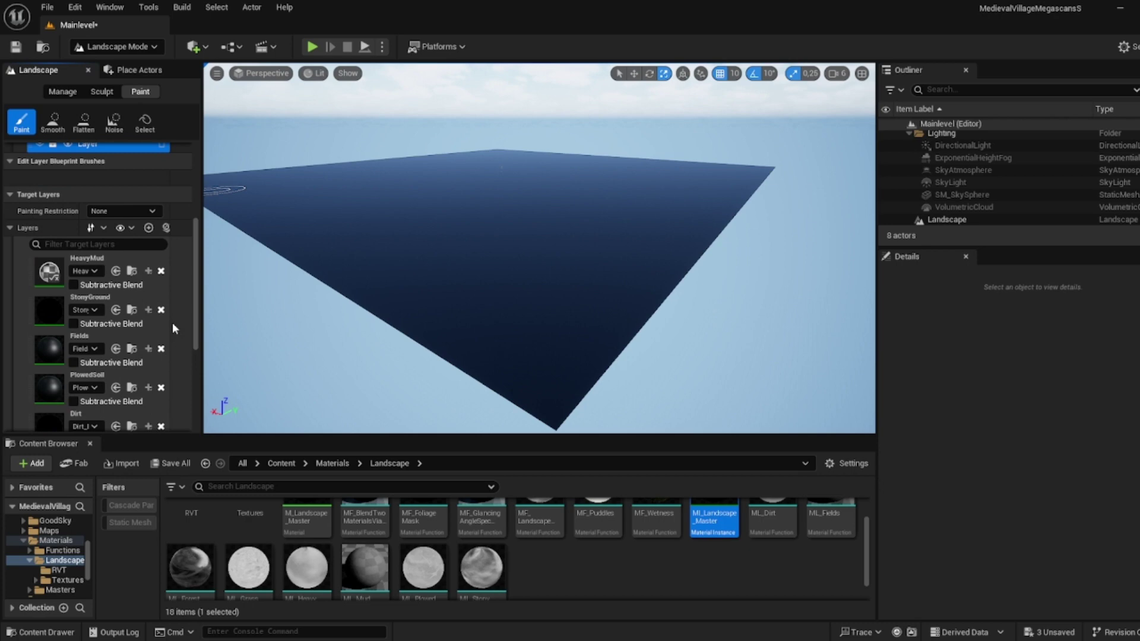
scroll(167, 251, "up", 2)
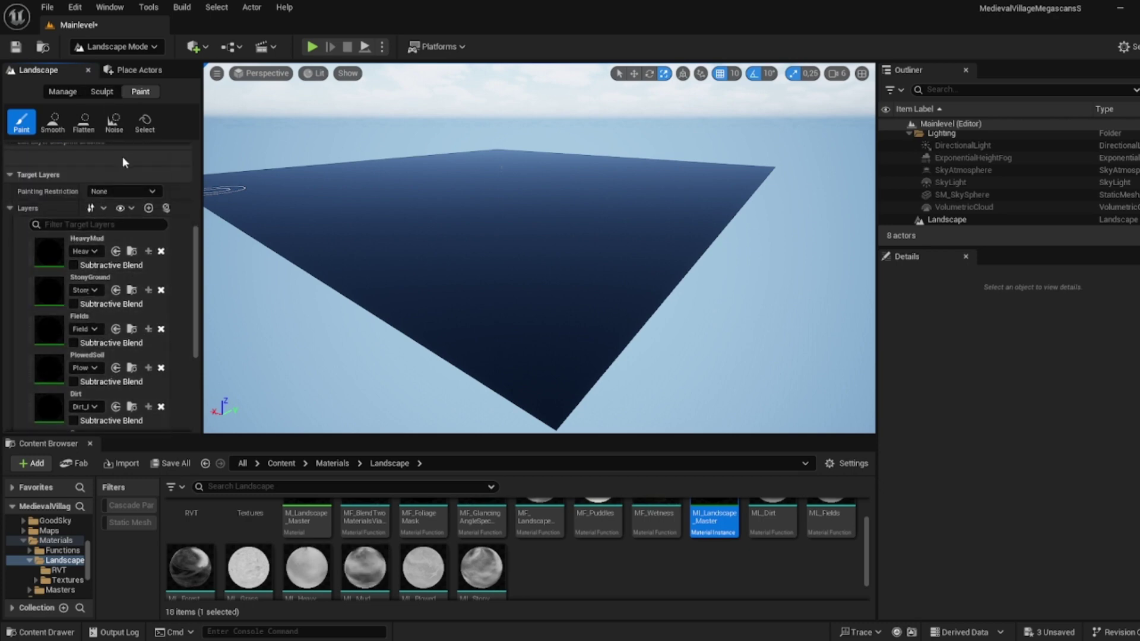
- Return to Selection mode, find the Runtime Virtual Texture Volume actor and place it on the landscape
key("shift+1")
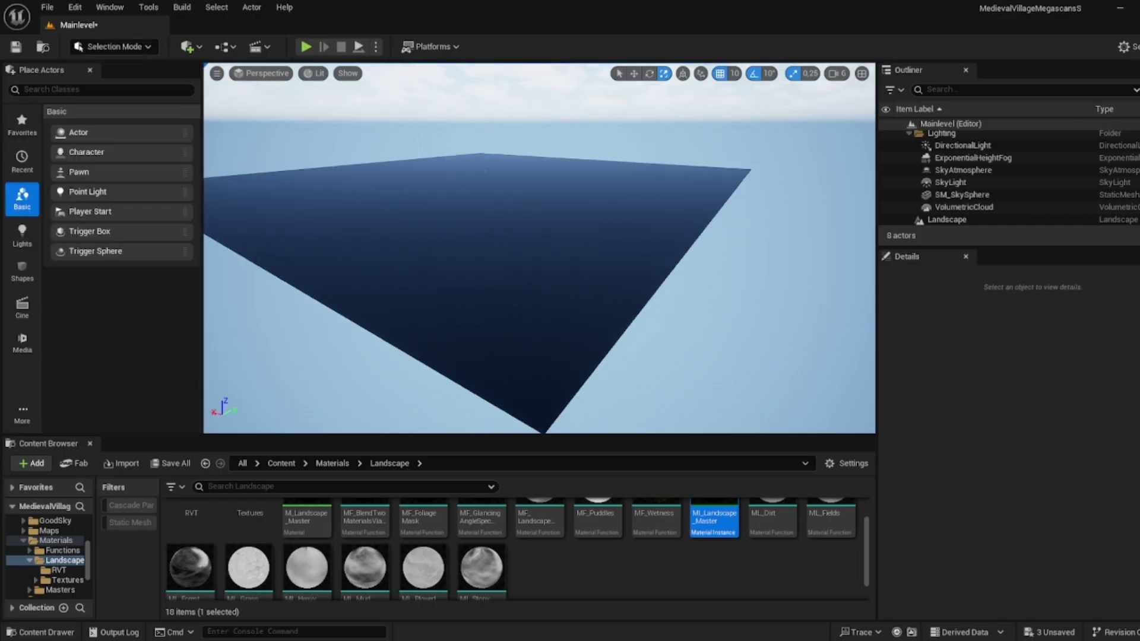
left_click(124, 91)
type("vitru")
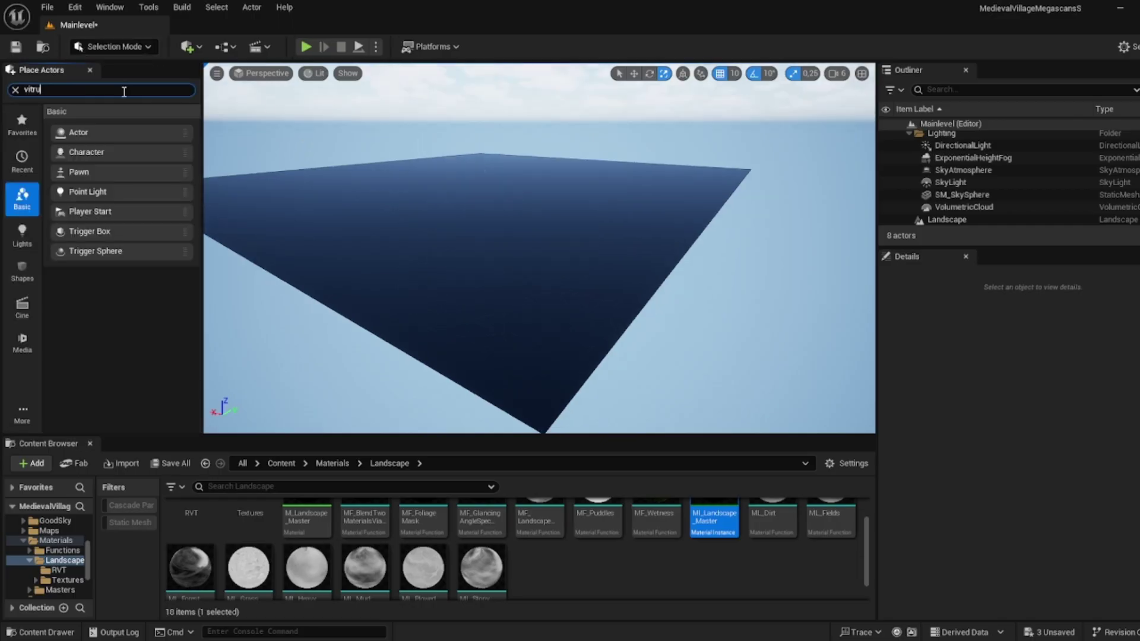
type("al")
key("BackSpace")
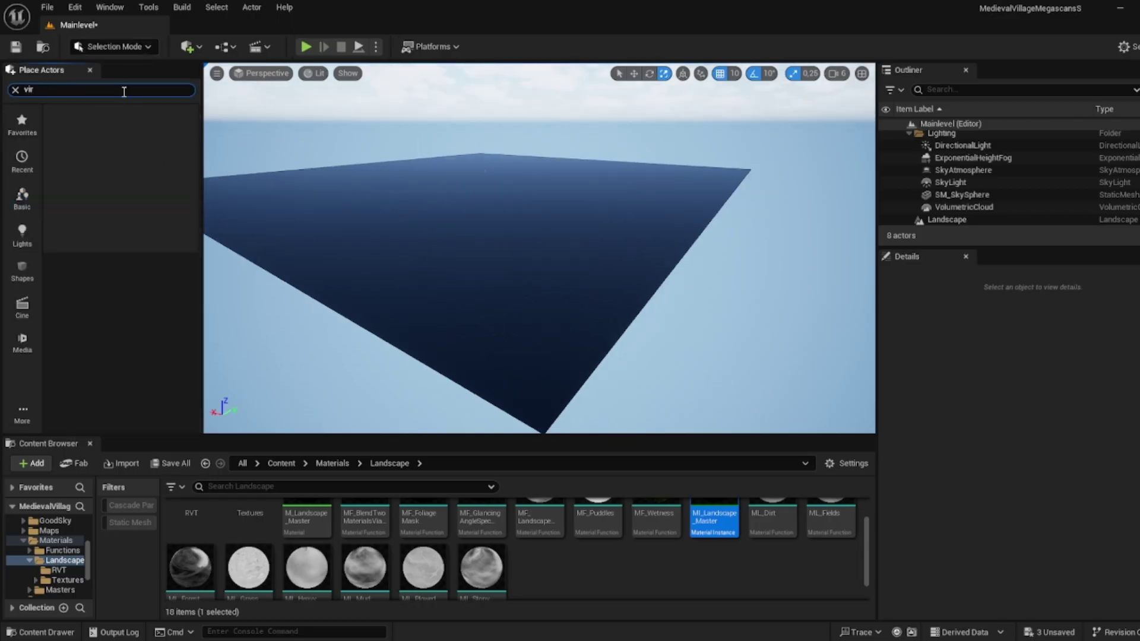
type("rt")
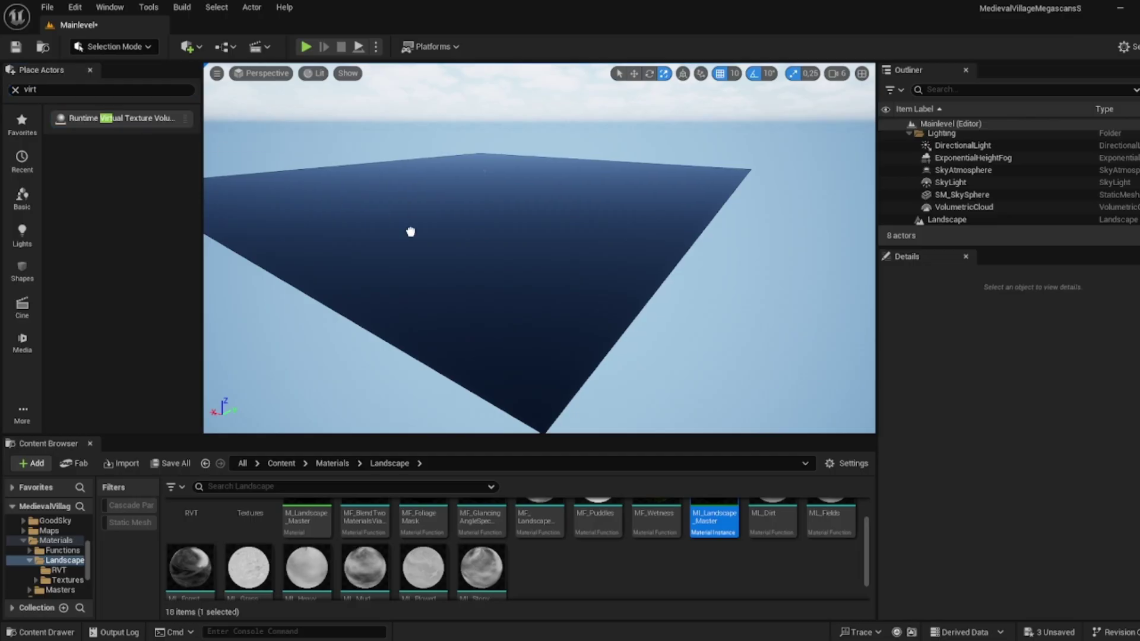
left_click_drag(444, 258, 445, 257)
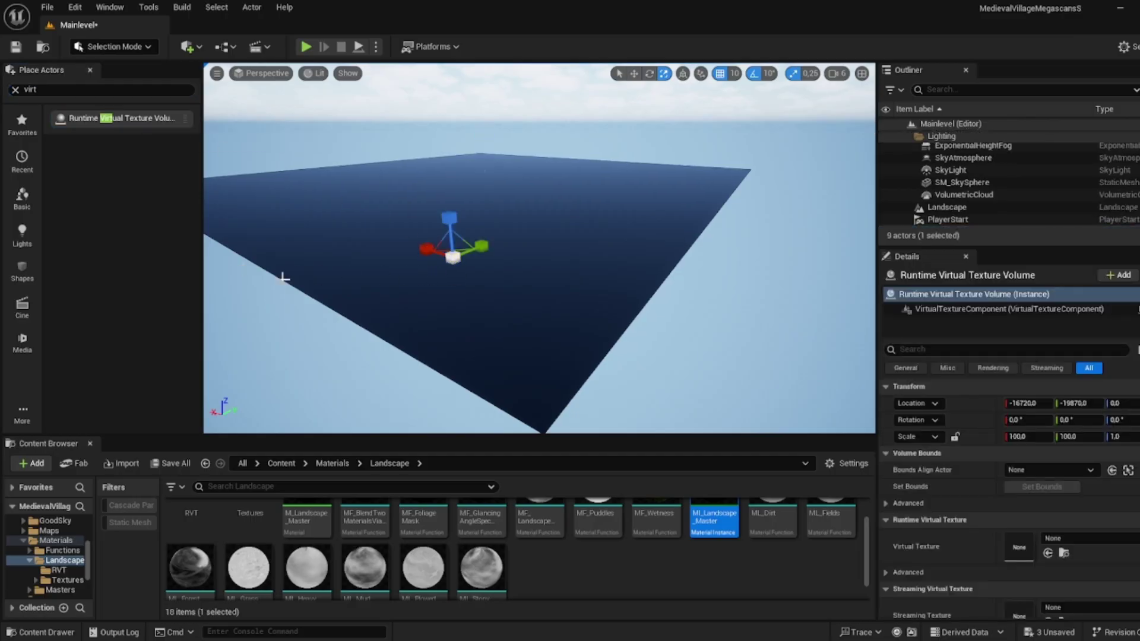
- Assign RVT_Landscape_01_SVT as the volume's streaming texture and RVT_Landscape_01 as its virtual texture
scroll(1005, 508, "down", 3)
left_click(1078, 509)
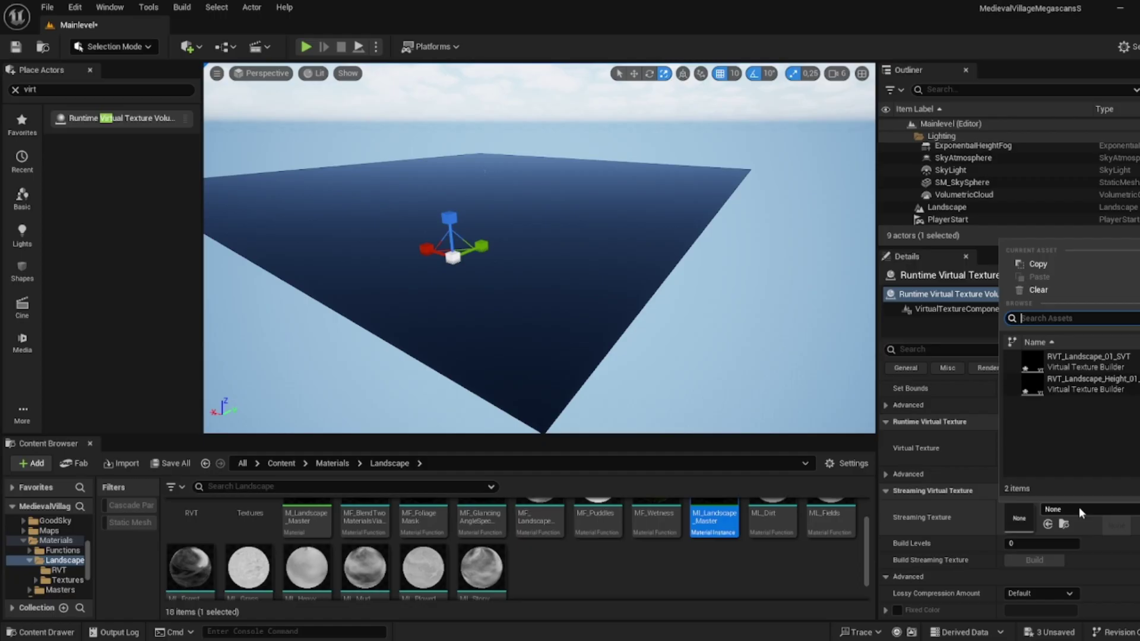
left_click(1091, 540)
scroll(1099, 528, "down", 1)
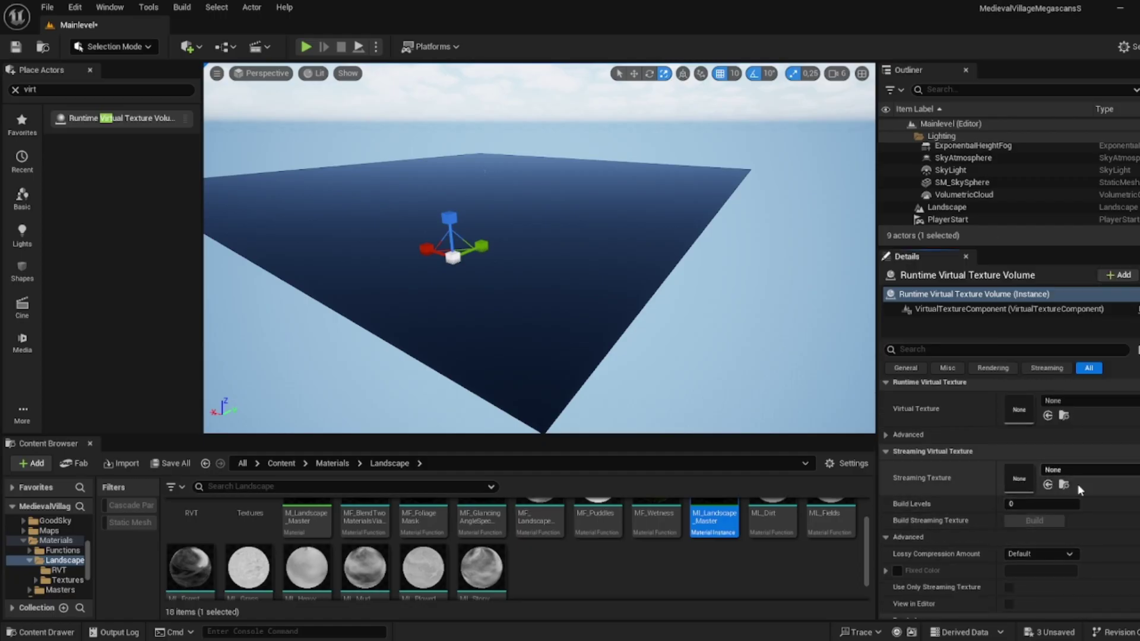
left_click(1092, 468)
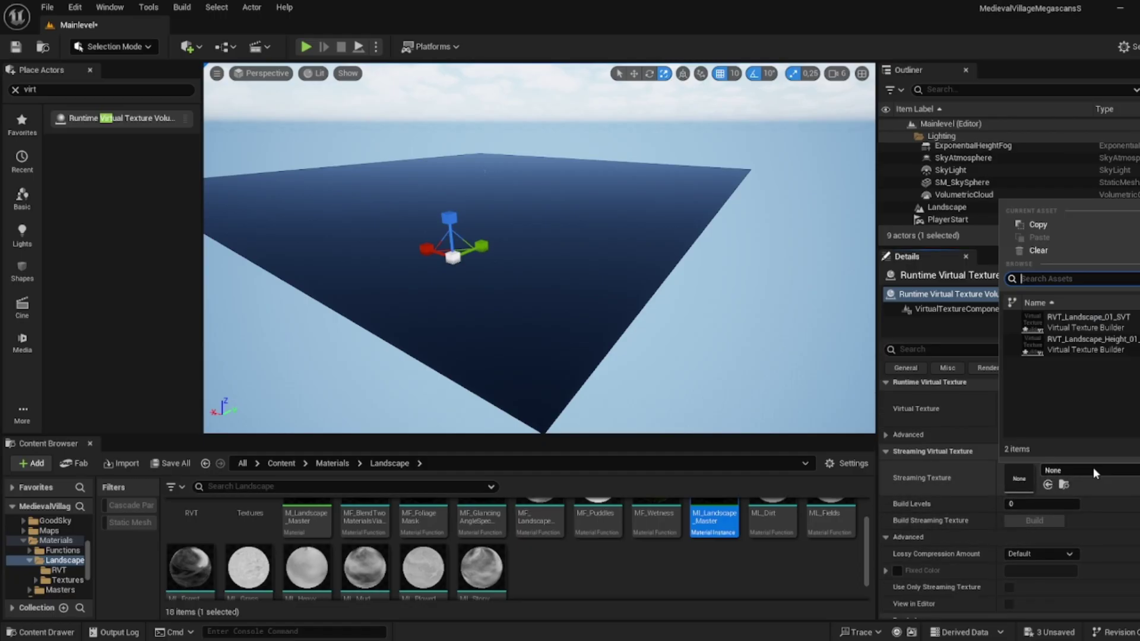
left_click(1097, 323)
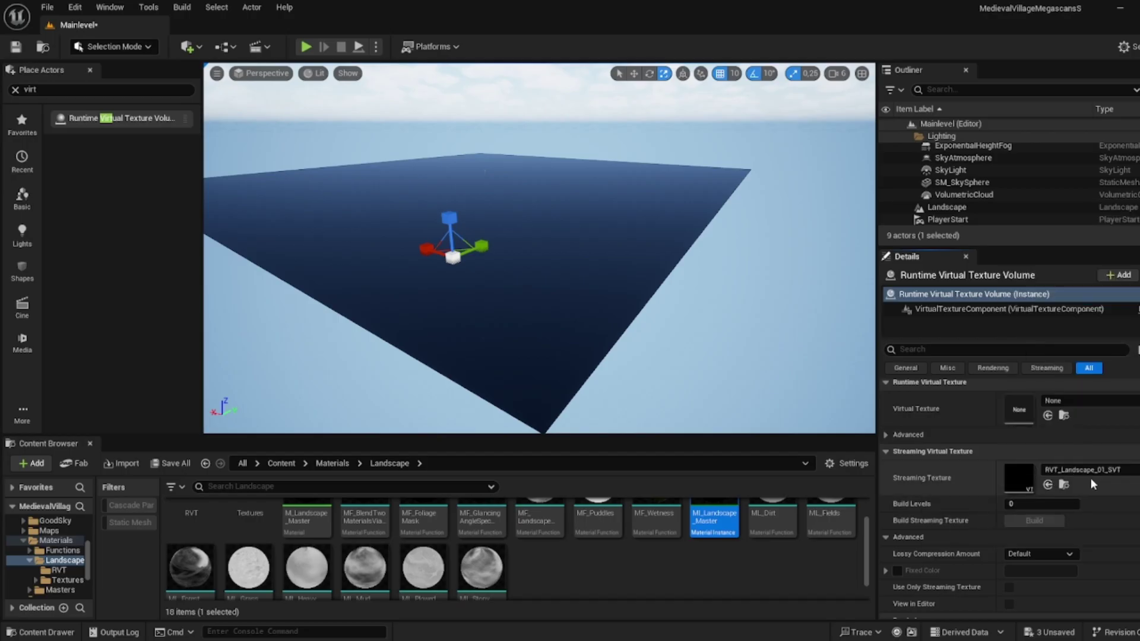
left_click(1071, 401)
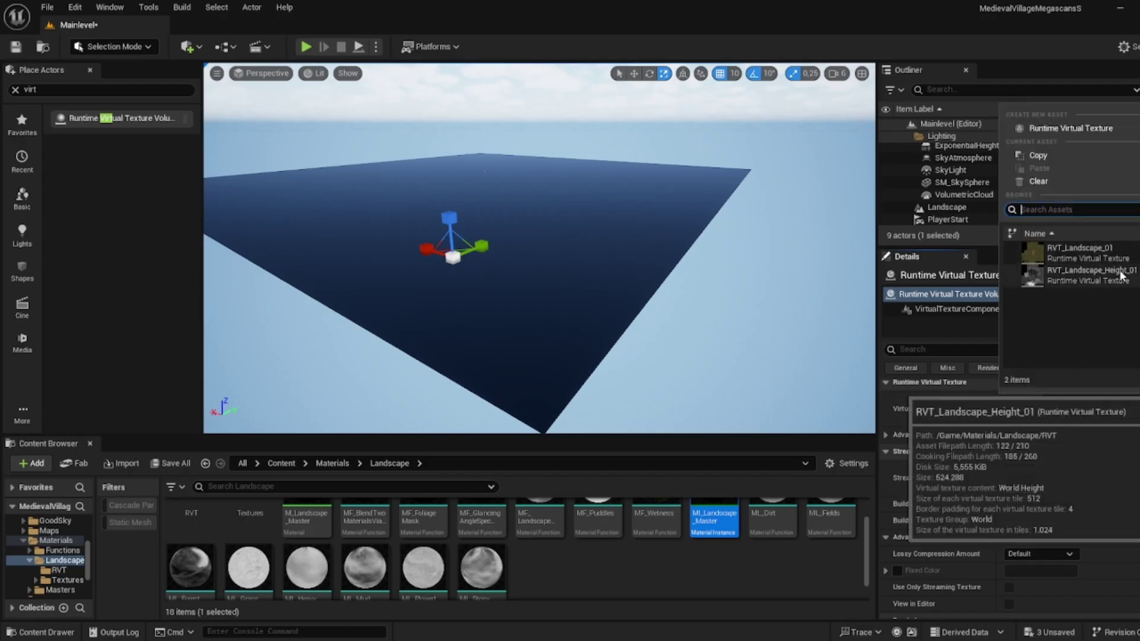
left_click(1104, 255)
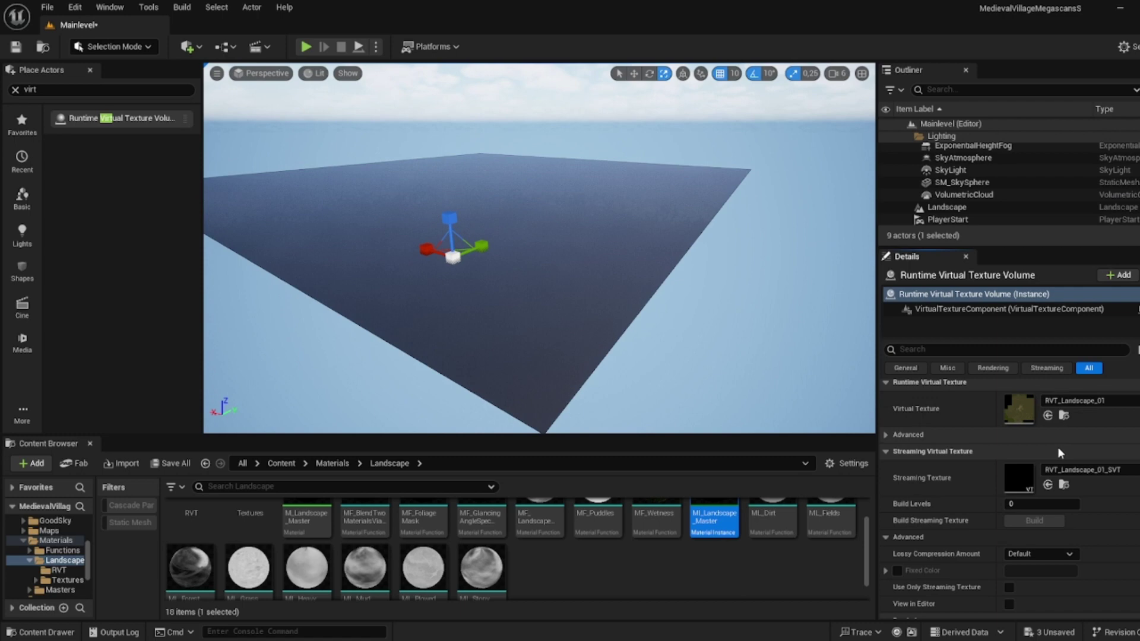
- Set the Landscape as the bounds align actor of the Runtime Virtual Texture Volume
scroll(1071, 466, "up", 3)
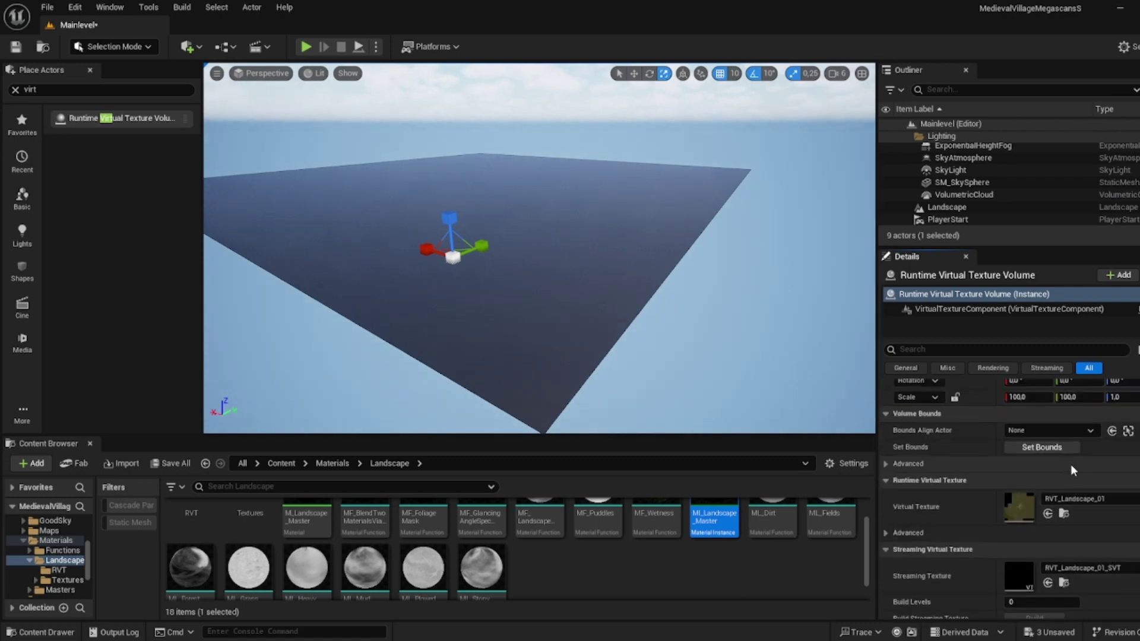
left_click(1073, 434)
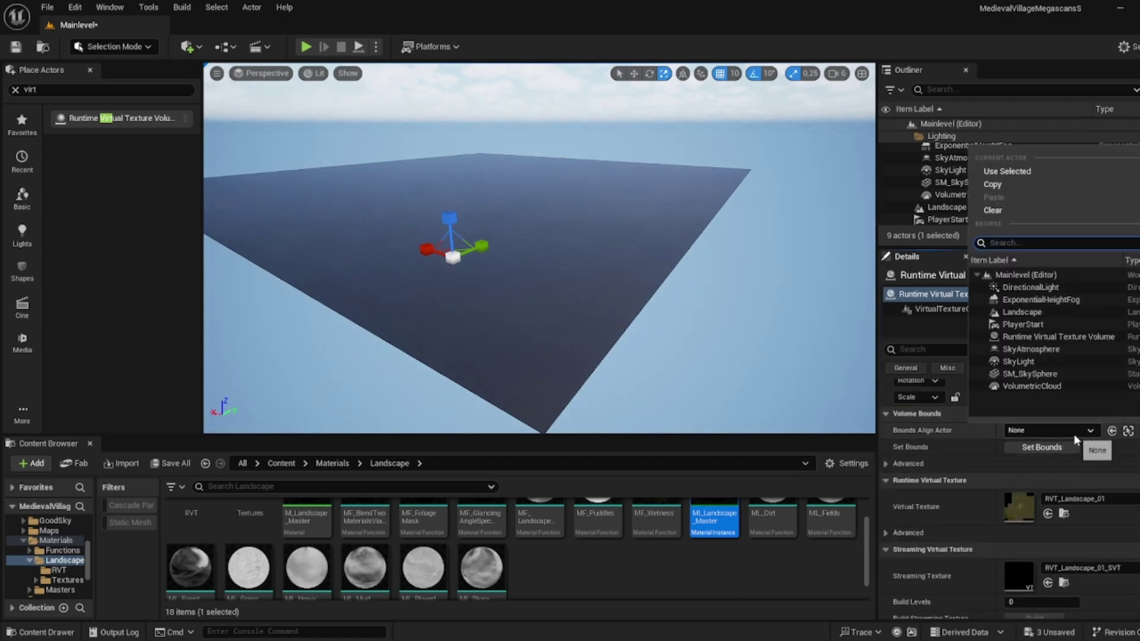
left_click(1052, 312)
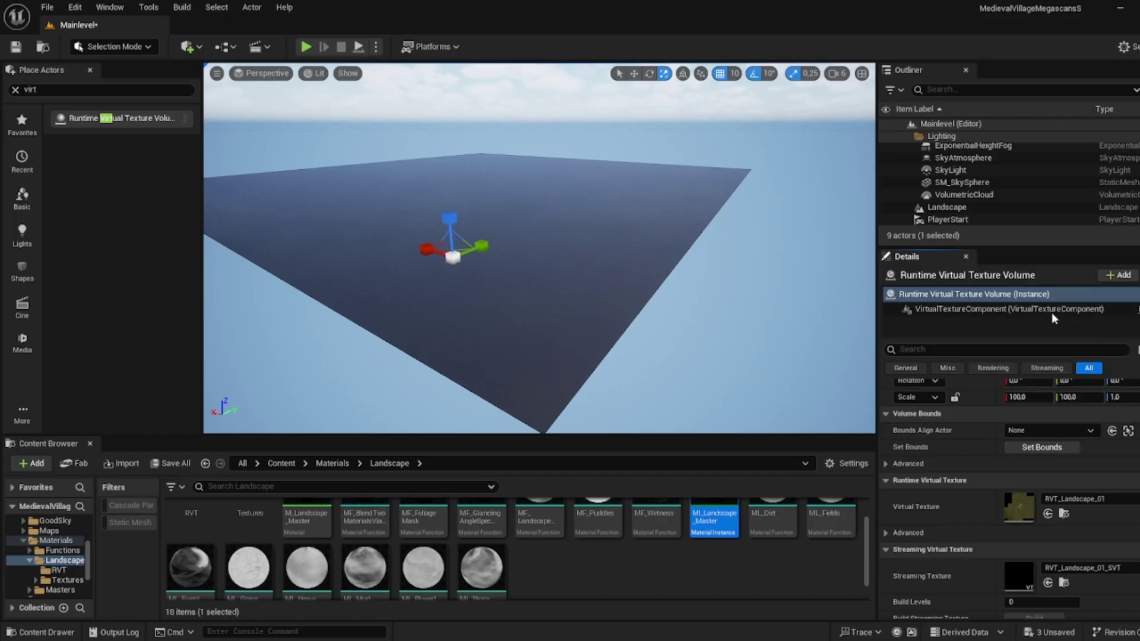
- Parent the Runtime Virtual Texture Volume to the Landscape actor, organised inside a Landscape folder
scroll(936, 193, "up", 2)
scroll(936, 193, "down", 3)
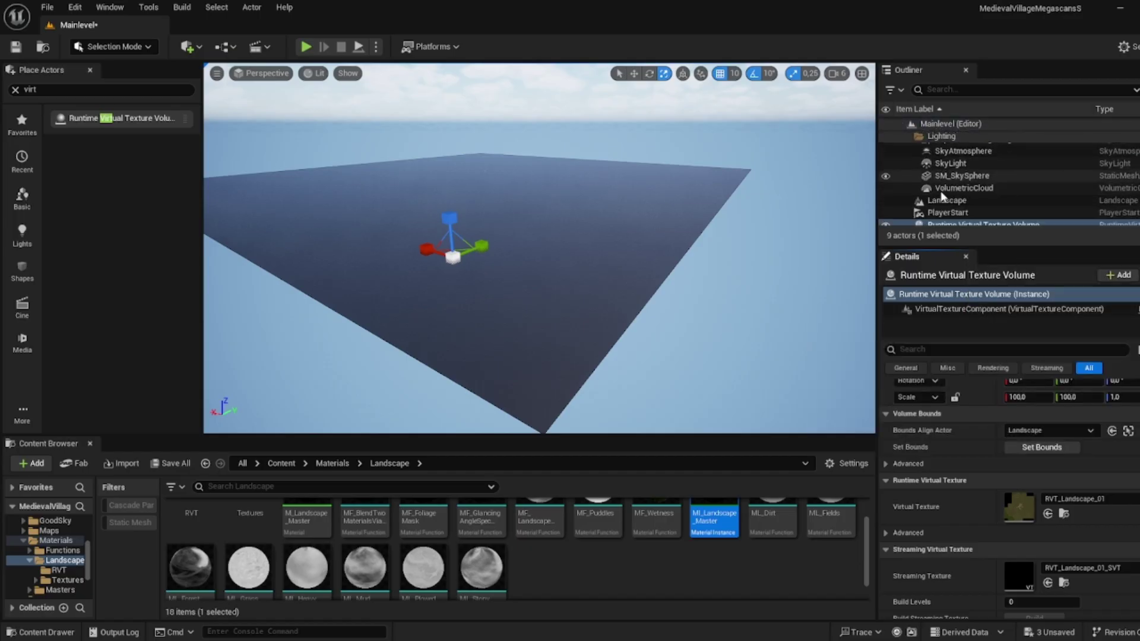
left_click_drag(958, 218, 943, 136)
scroll(958, 195, "up", 3)
scroll(956, 196, "down", 3)
left_click(963, 162)
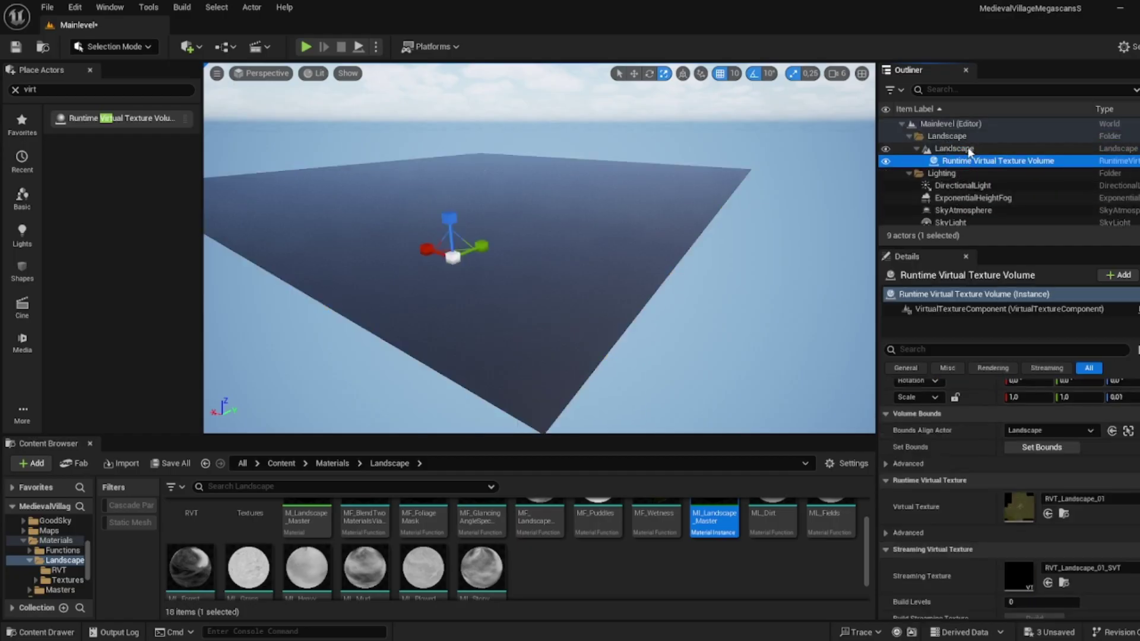
left_click(965, 150)
scroll(1008, 476, "down", 3)
scroll(1013, 476, "down", 2)
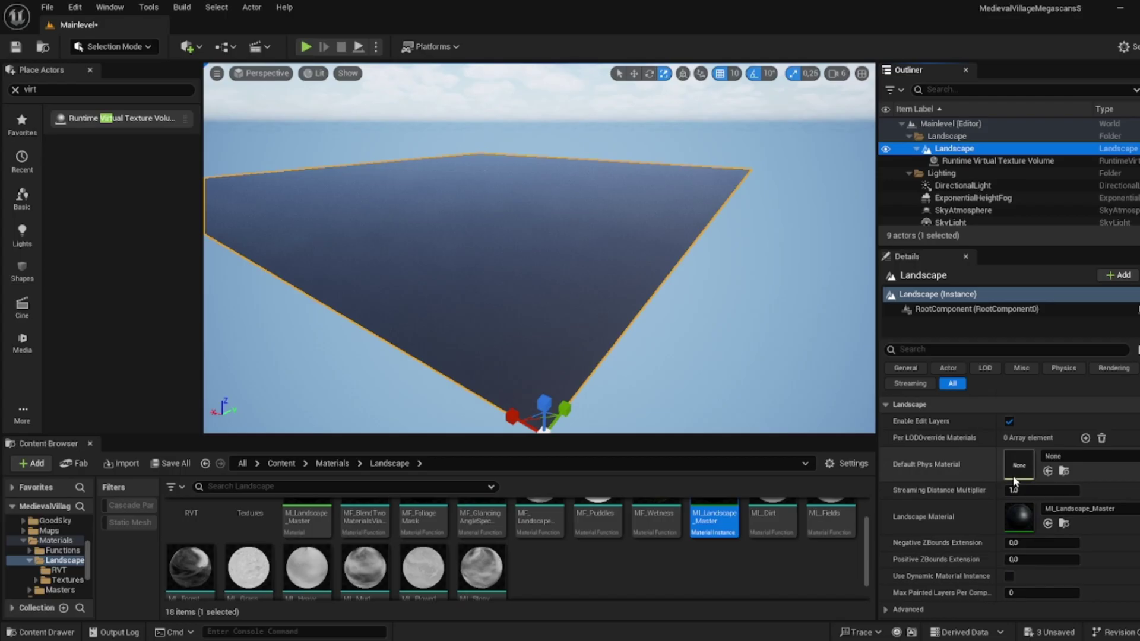
scroll(1006, 443, "up", 5)
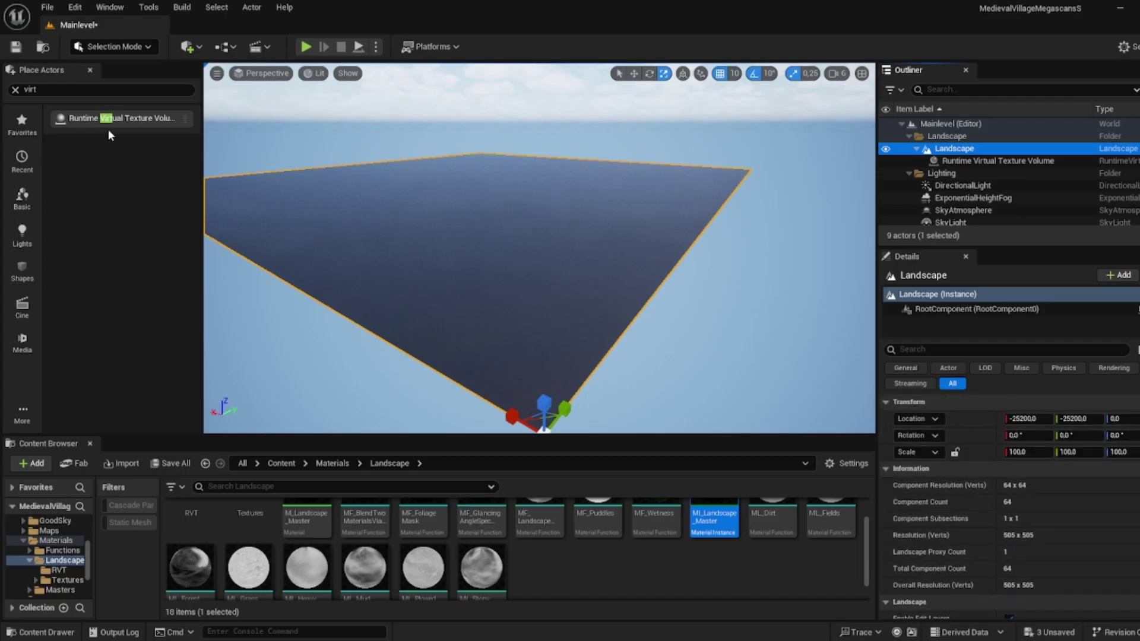
- Place a second Runtime Virtual Texture Volume and assign it RVT_Landscape_Height_01 and the matching RVT_Landscape_Height_01 streaming texture
left_click_drag(113, 122, 543, 277)
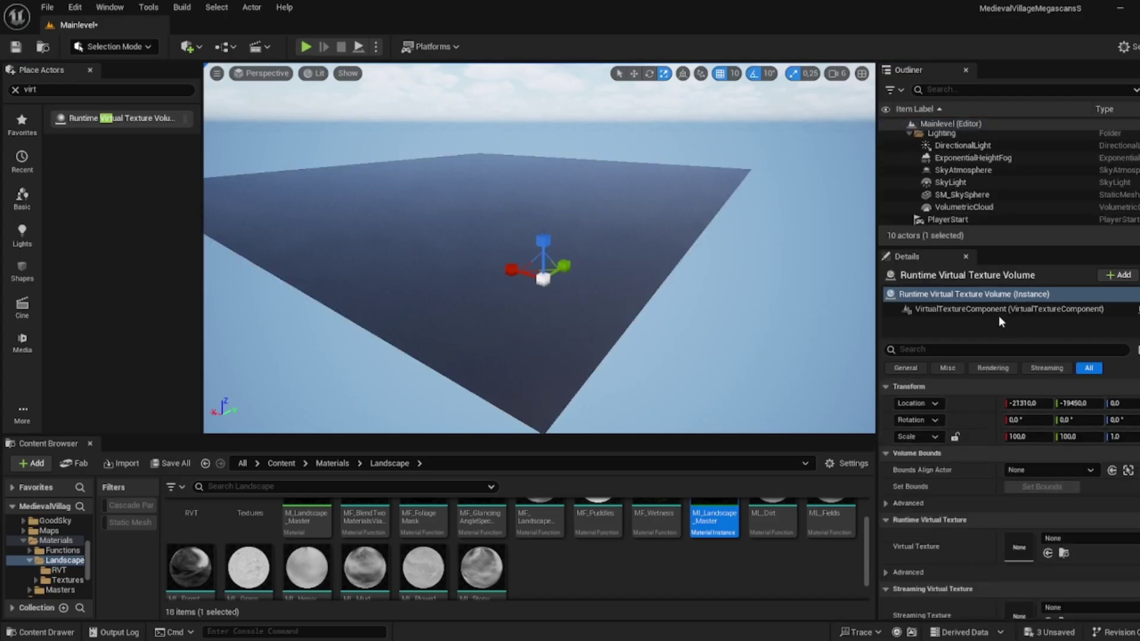
scroll(1063, 514, "down", 3)
left_click(1075, 529)
left_click(1076, 416)
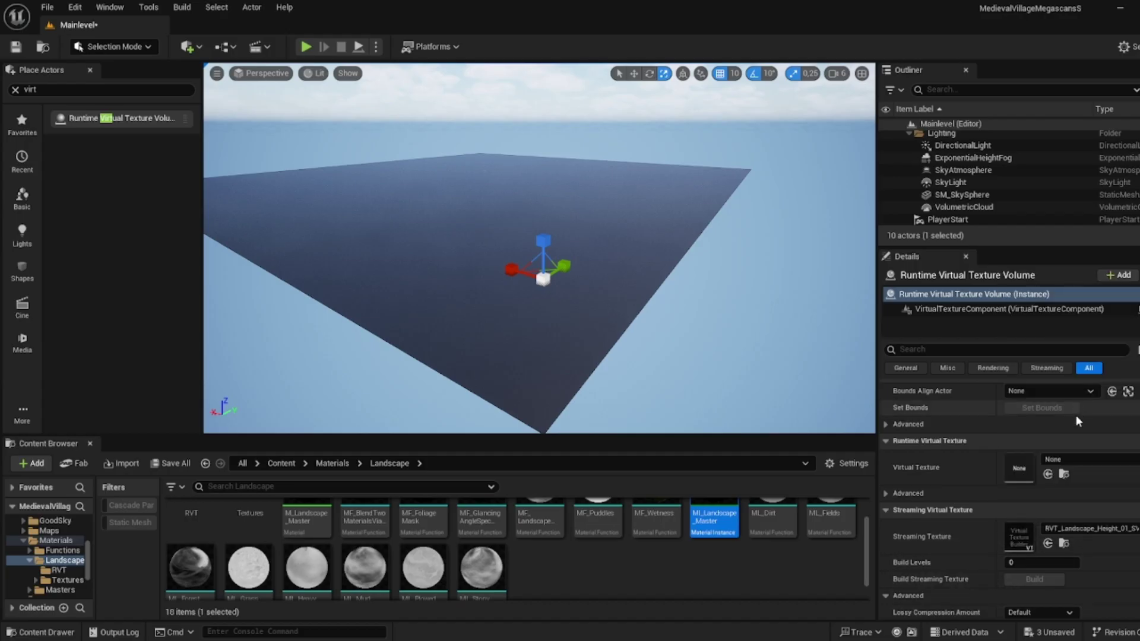
left_click(1072, 460)
left_click(1069, 291)
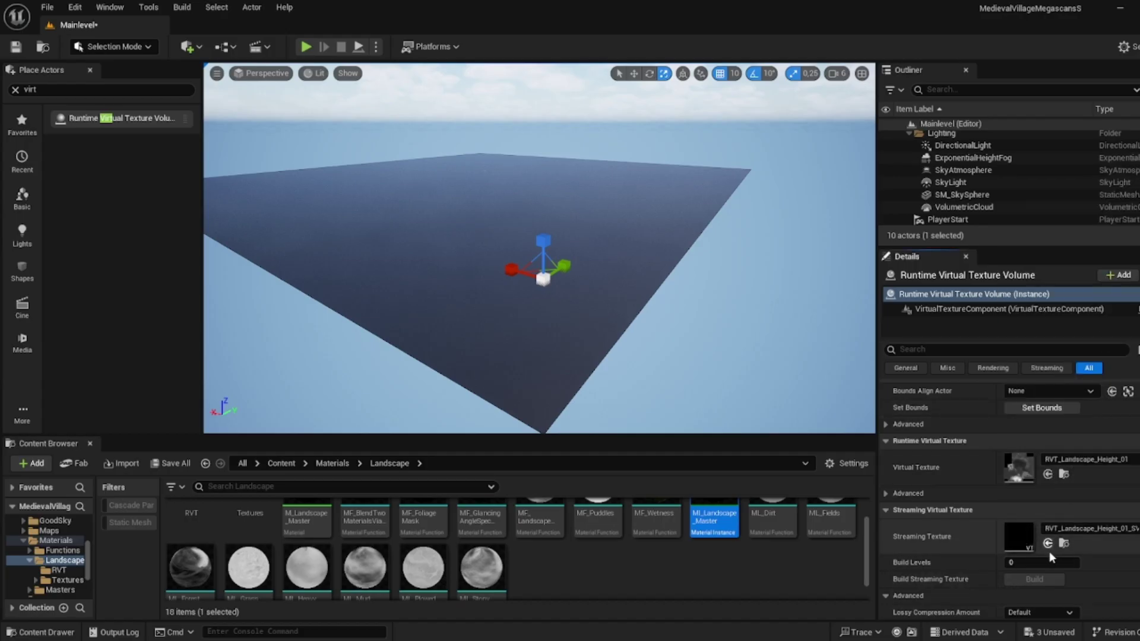
- Set the Landscape as the bounds align actor of the second, height-texture volume
scroll(1049, 551, "up", 3)
left_click(1046, 470)
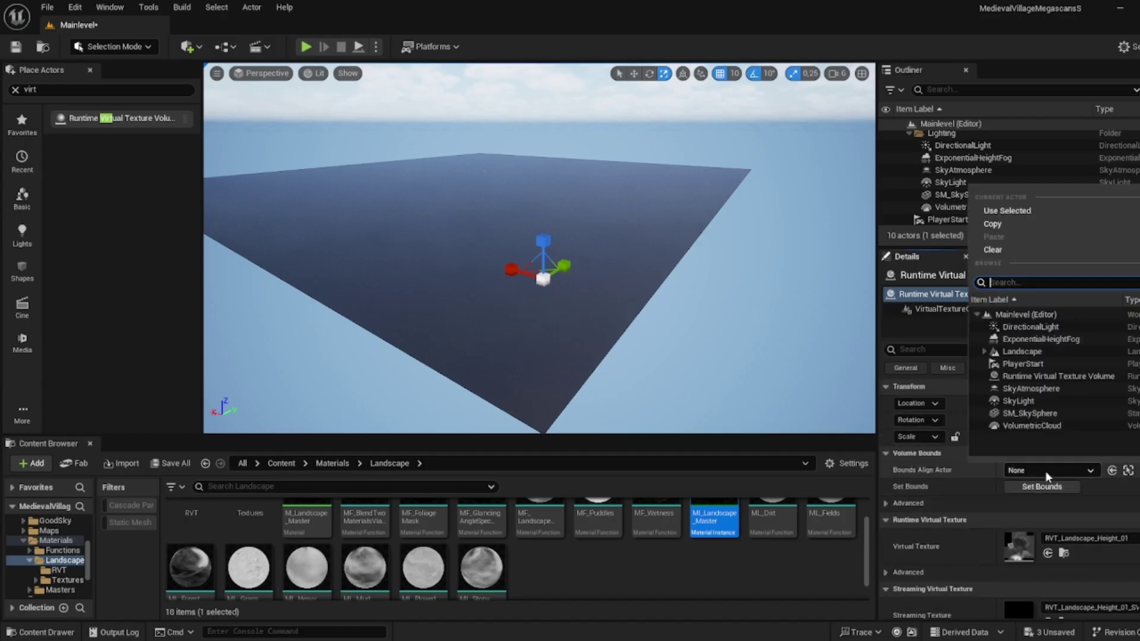
left_click(1043, 349)
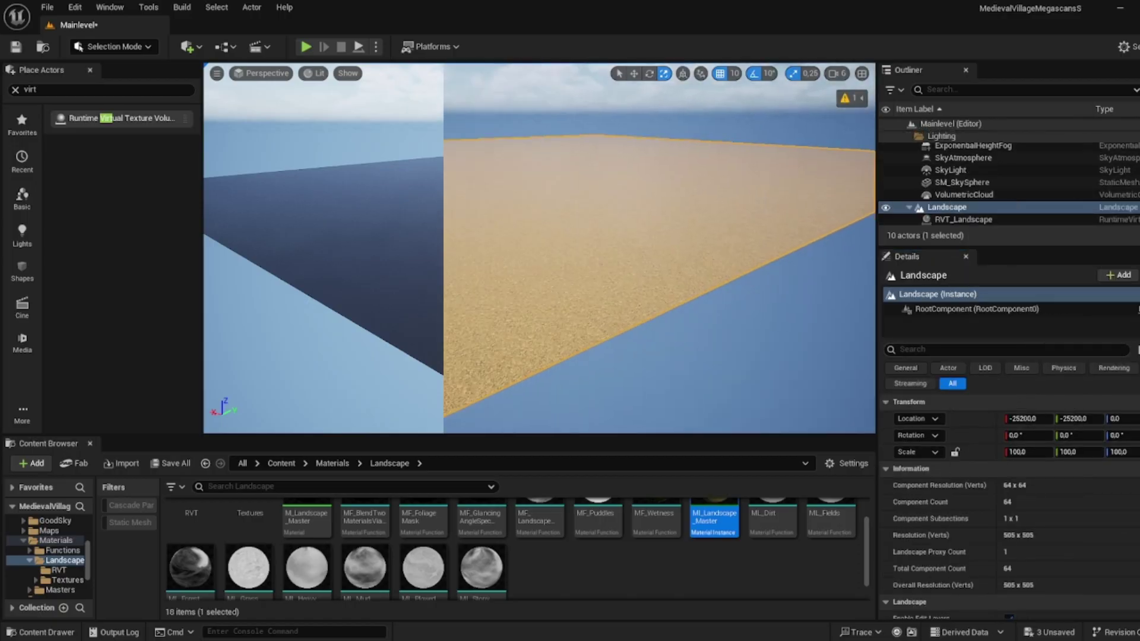
- Switch back to Landscape mode to edit the textured landscape
right_click_drag(540, 248, 555, 284)
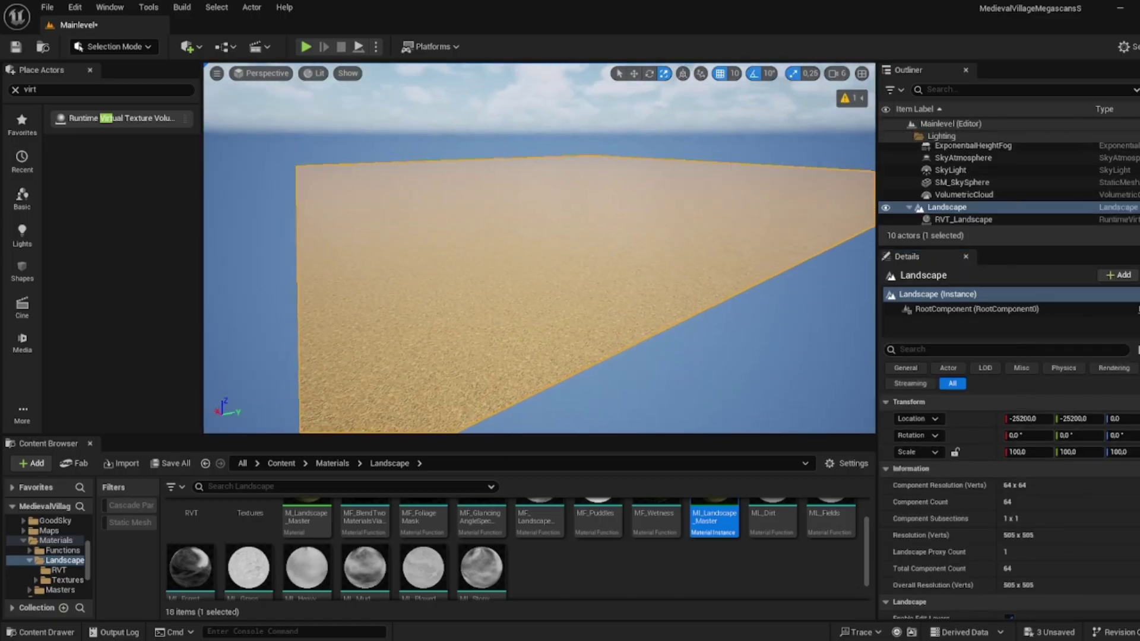
key("w")
key("s")
scroll(539, 248, "down", 3)
right_click_drag(564, 344, 564, 350)
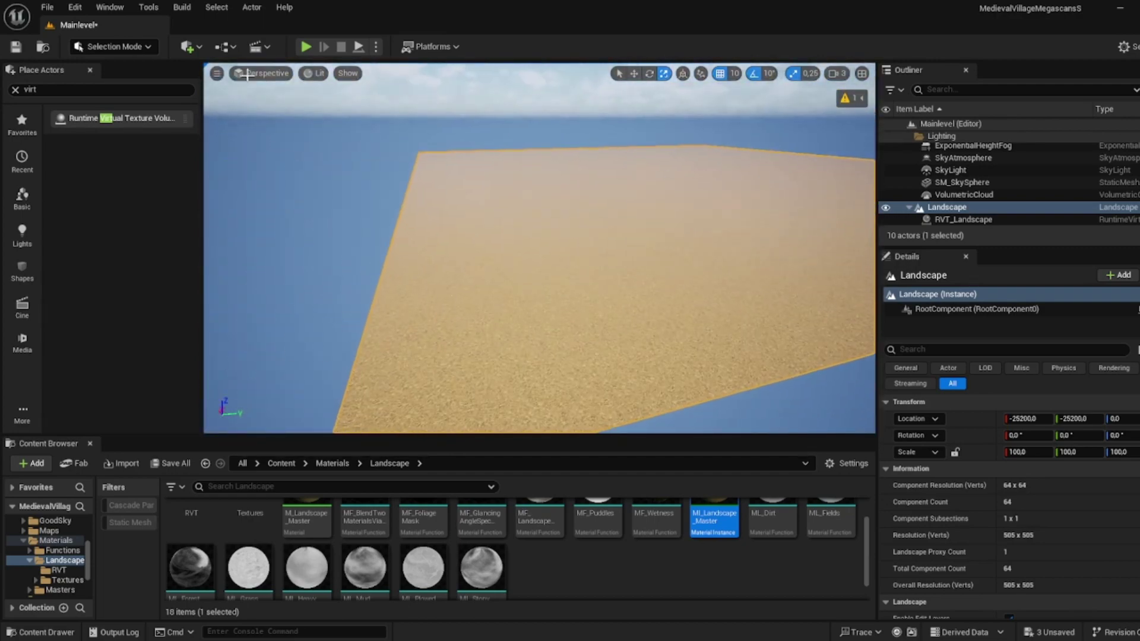
left_click(99, 47)
left_click(116, 82)
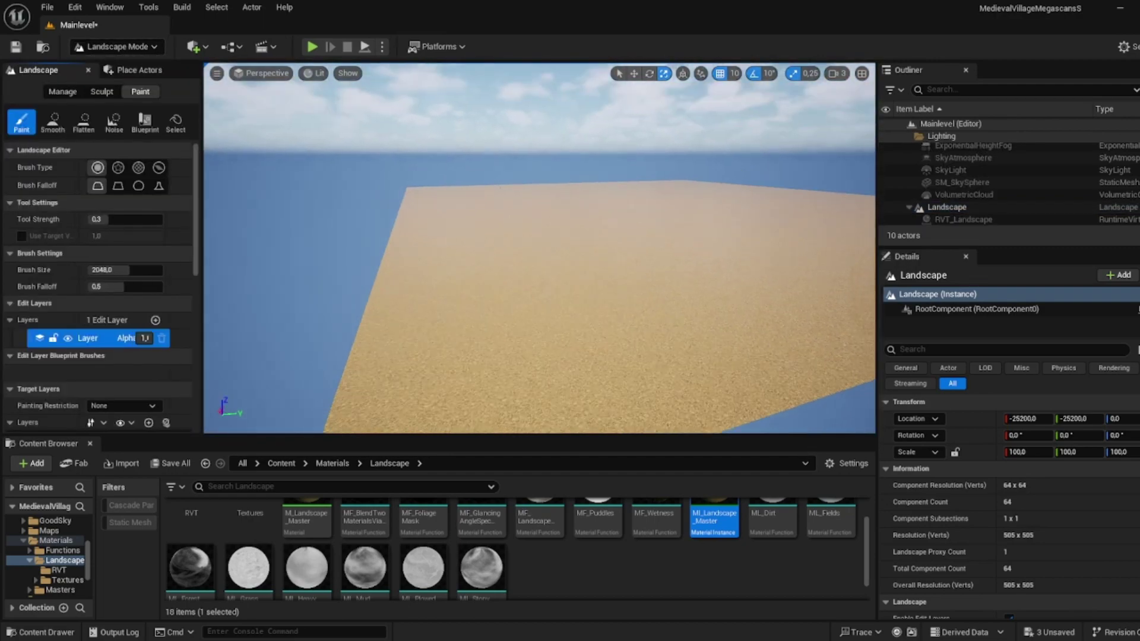
- Paint the StonyGround target layer in a broad stroke across the corner area of the landscape
right_click_drag(451, 237, 504, 248)
key("s")
scroll(95, 268, "down", 8)
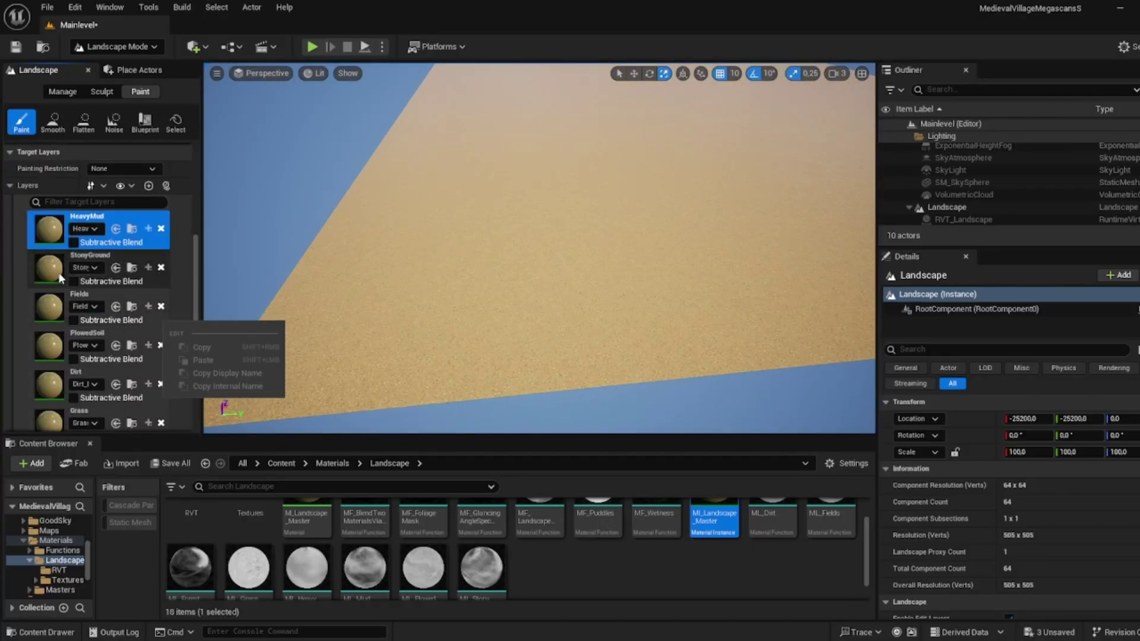
left_click(89, 262)
mouse_move(539, 293)
left_mouse_down()
mouse_move(586, 242)
mouse_move(670, 219)
left_mouse_up()
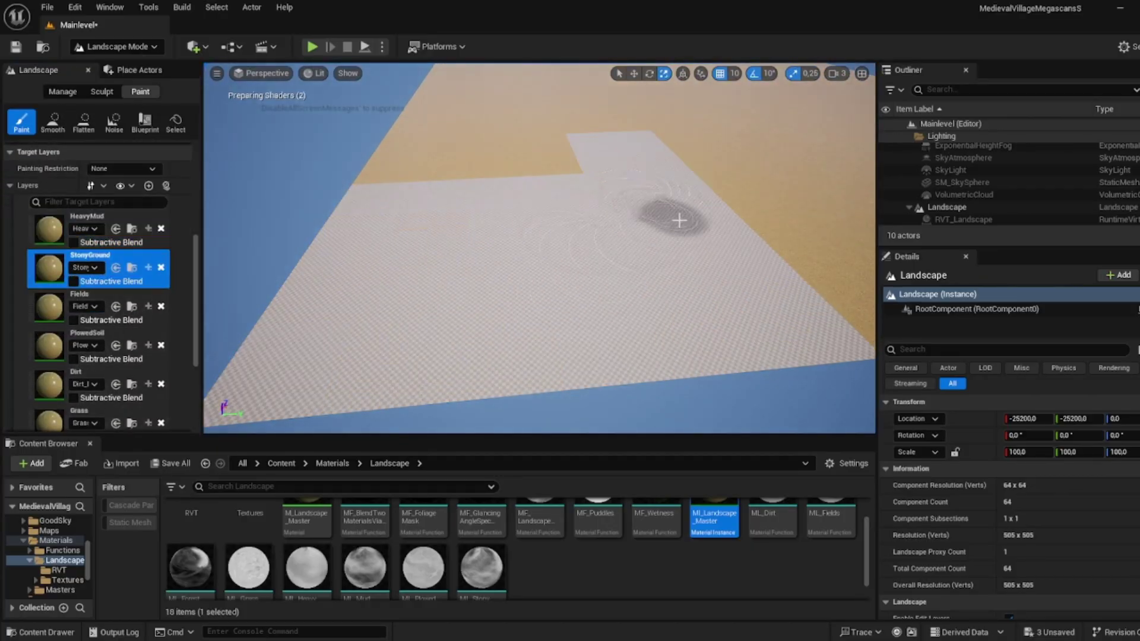
key("w")
right_click_drag(670, 219, 670, 219)
key("w")
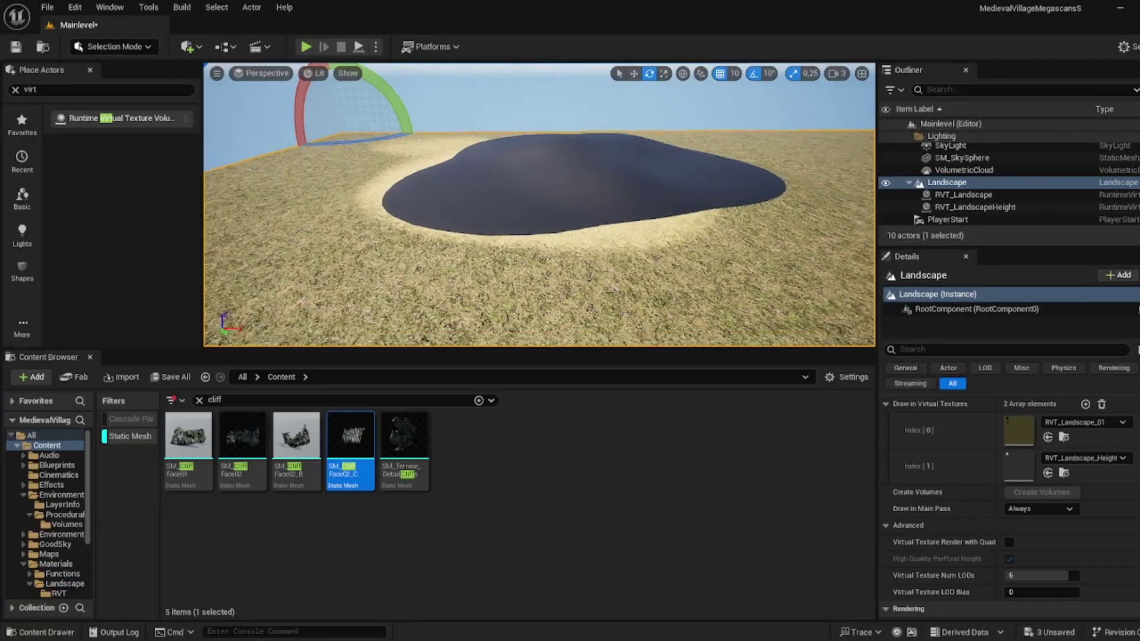
- Enable Virtual Texture Render with Quad in the Landscape's advanced virtual texture options
key("w")
right_click_drag(539, 204, 539, 204)
key("s")
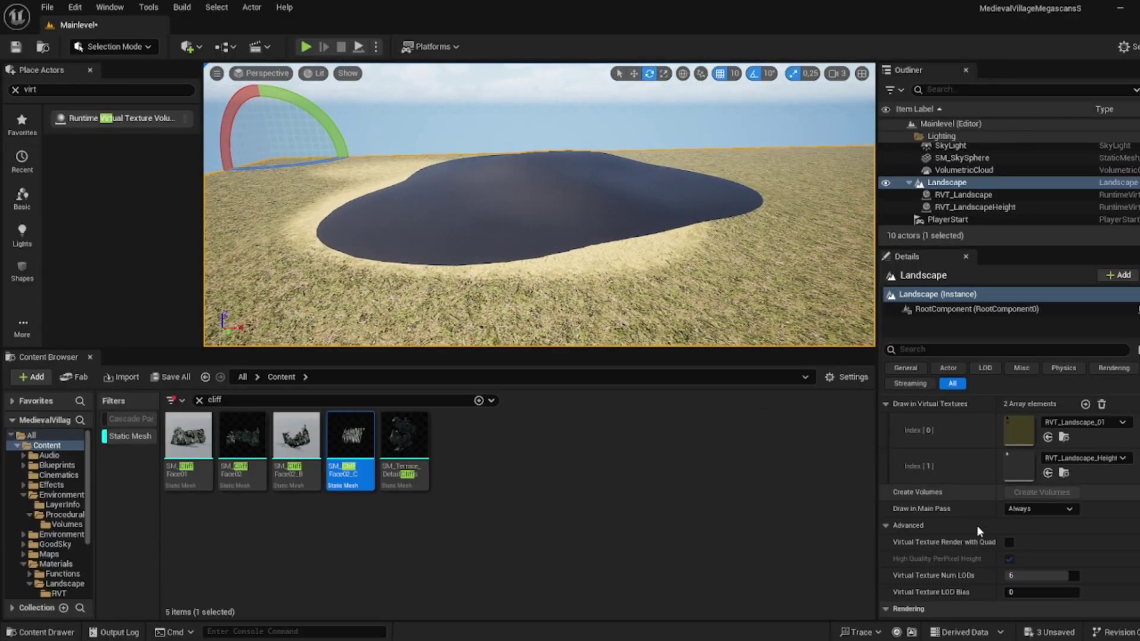
left_click(1009, 543)
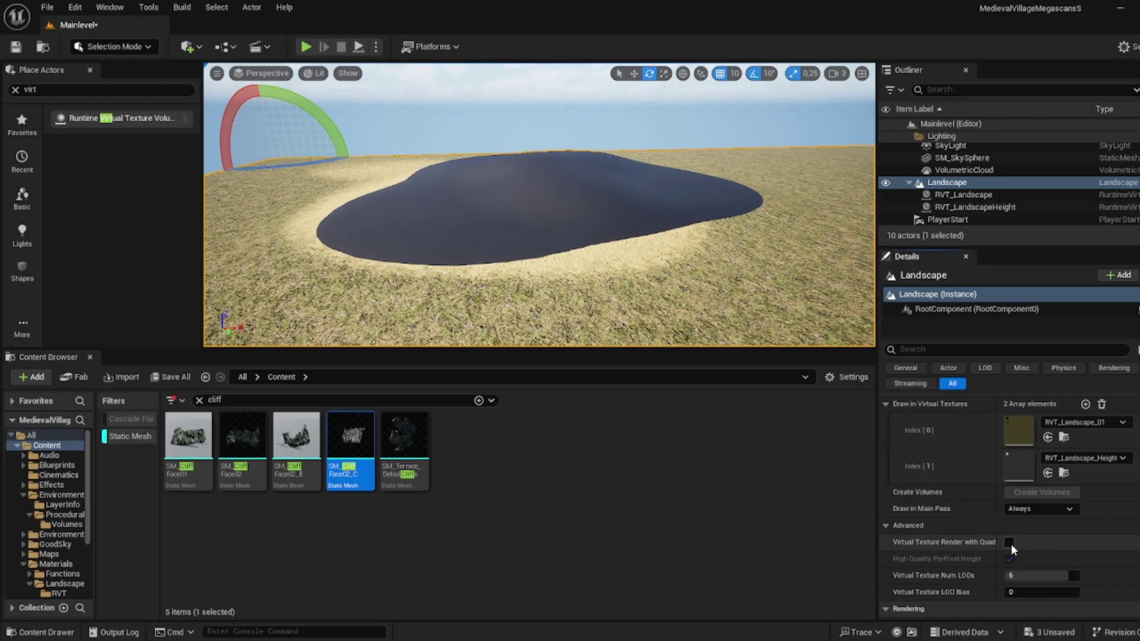
mouse_move(748, 198)
right_mouse_down()
mouse_move(748, 264)
mouse_move(748, 216)
right_mouse_up()
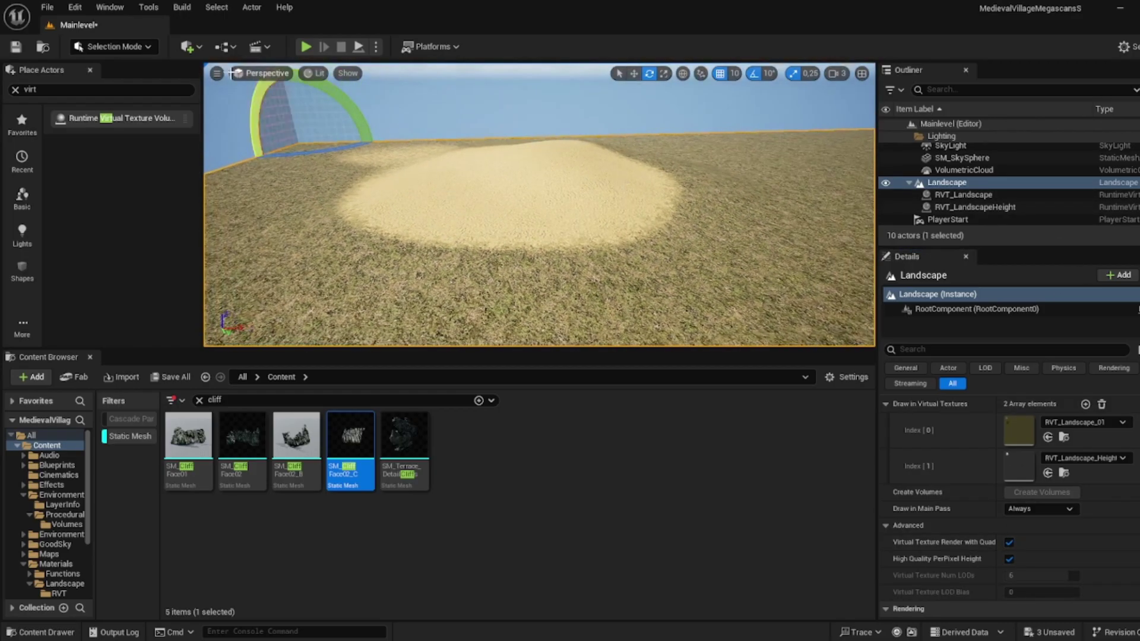
- Search the Project Settings for "virtual text" to check the engine's virtual texture support options
left_click(111, 8)
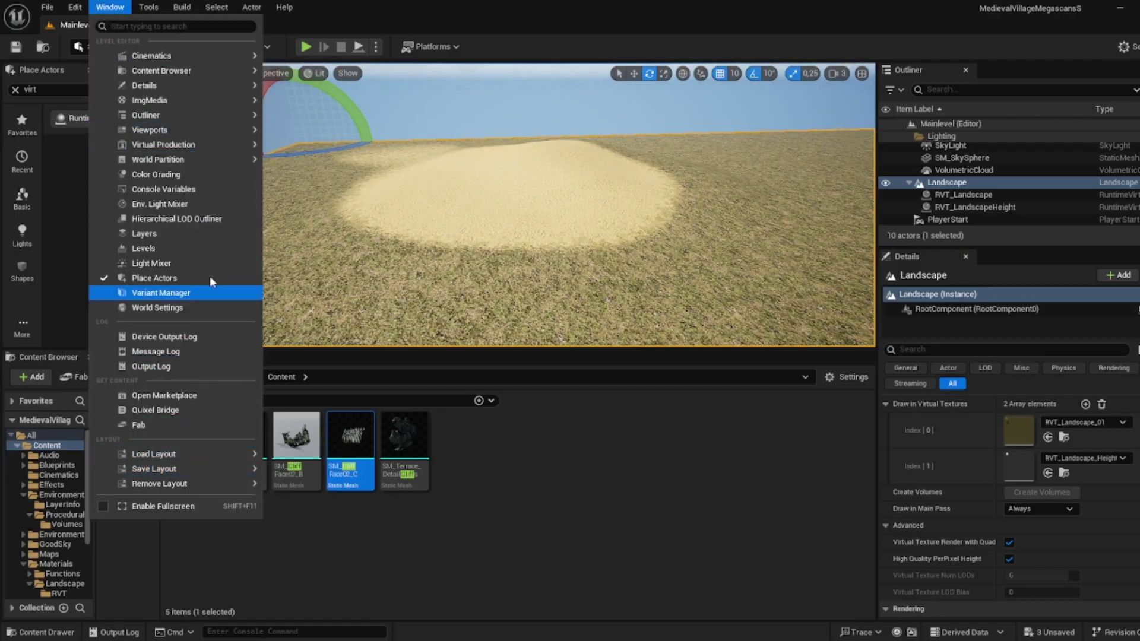
left_click(74, 7)
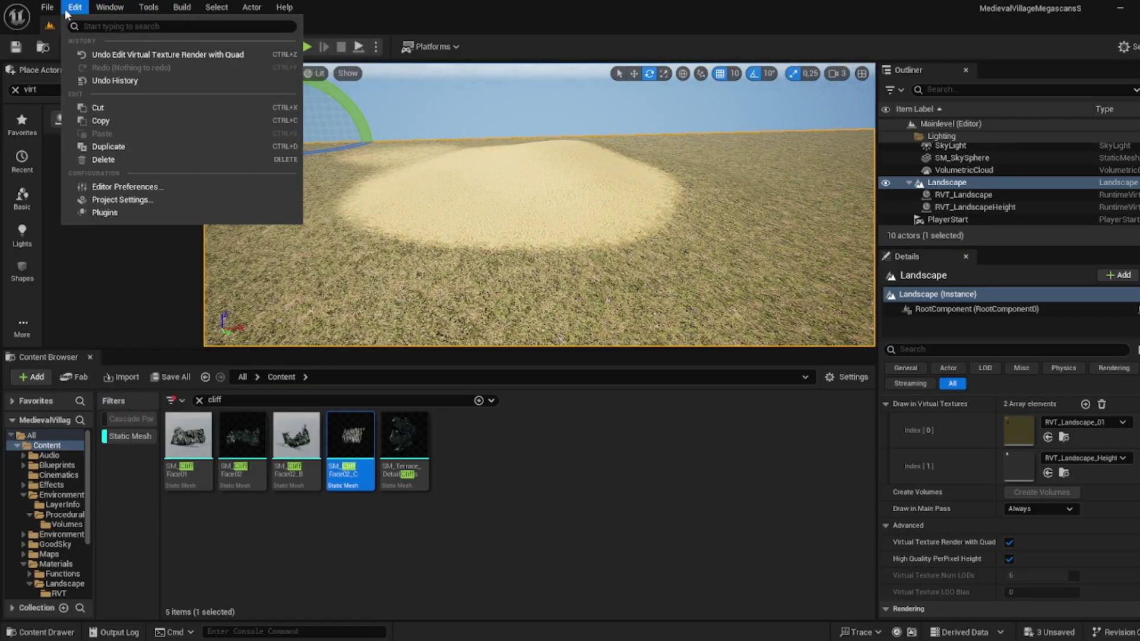
left_click(125, 200)
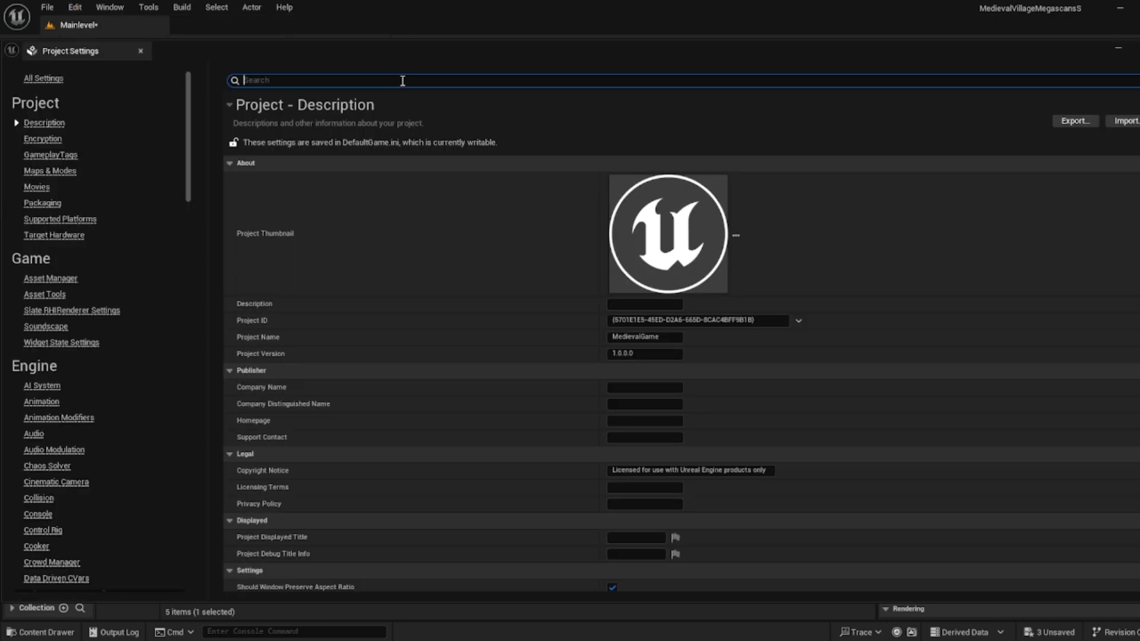
left_click(402, 81)
type("virtual t")
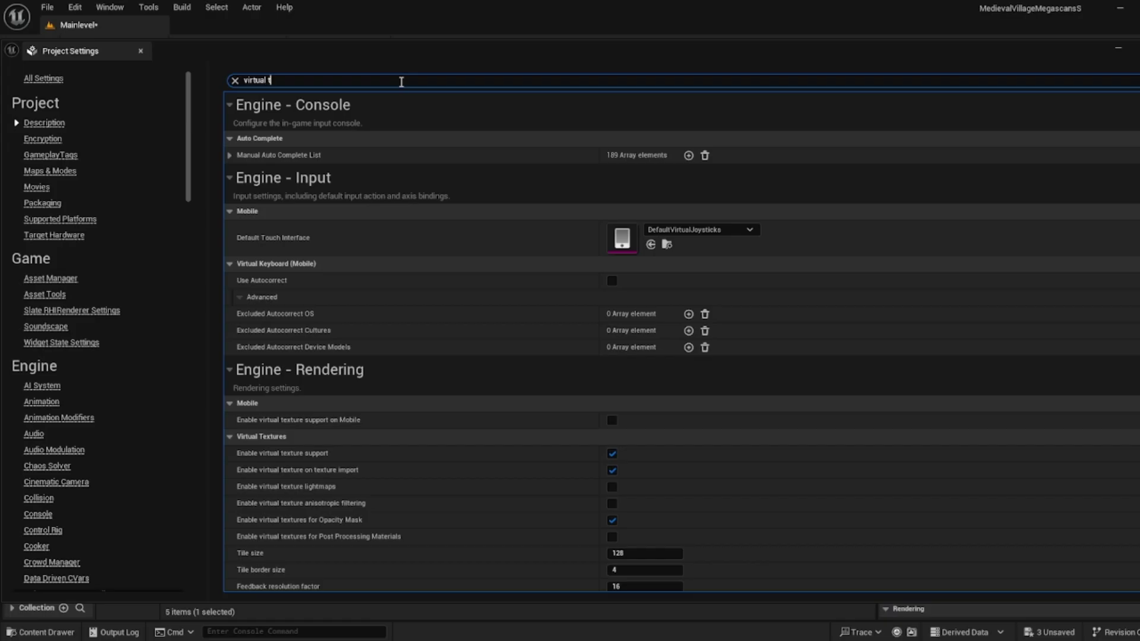
type("ext")
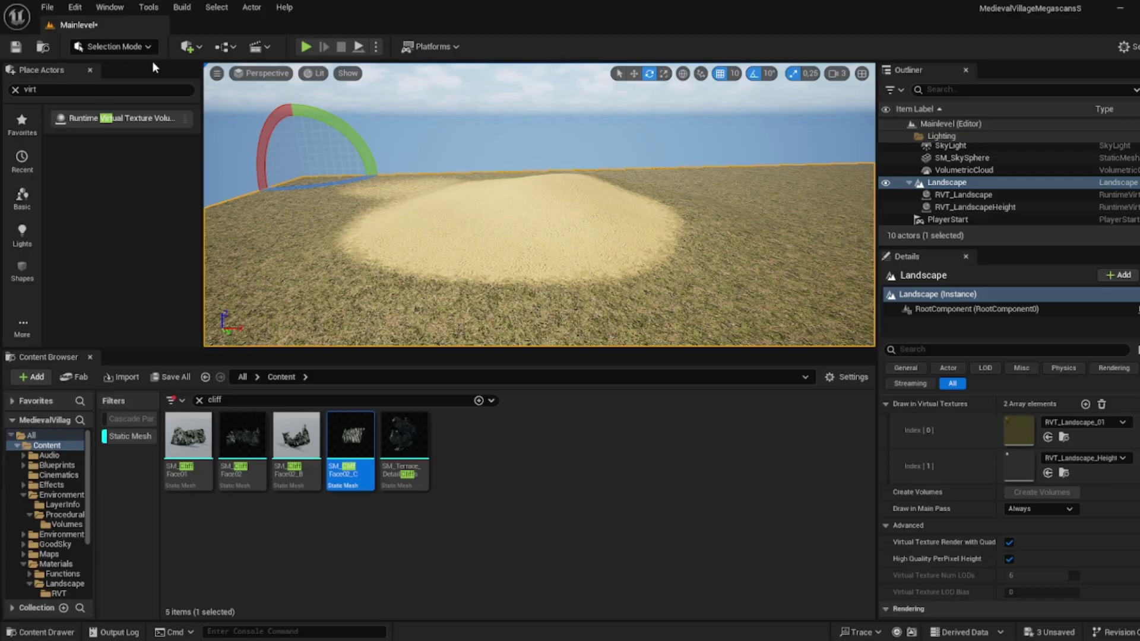
- Sculpt a first hill beside the sandy patch near the landscape's corner
mouse_move(340, 176)
right_mouse_down()
mouse_move(332, 149)
mouse_move(334, 160)
right_mouse_up()
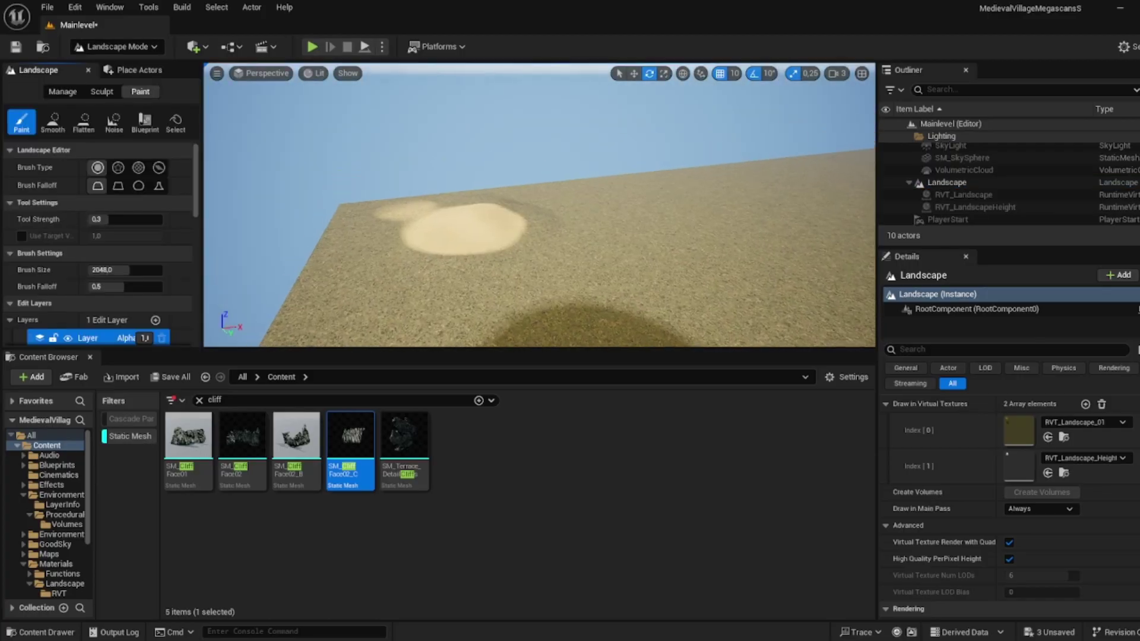
right_click_drag(334, 160, 380, 161)
left_click(101, 92)
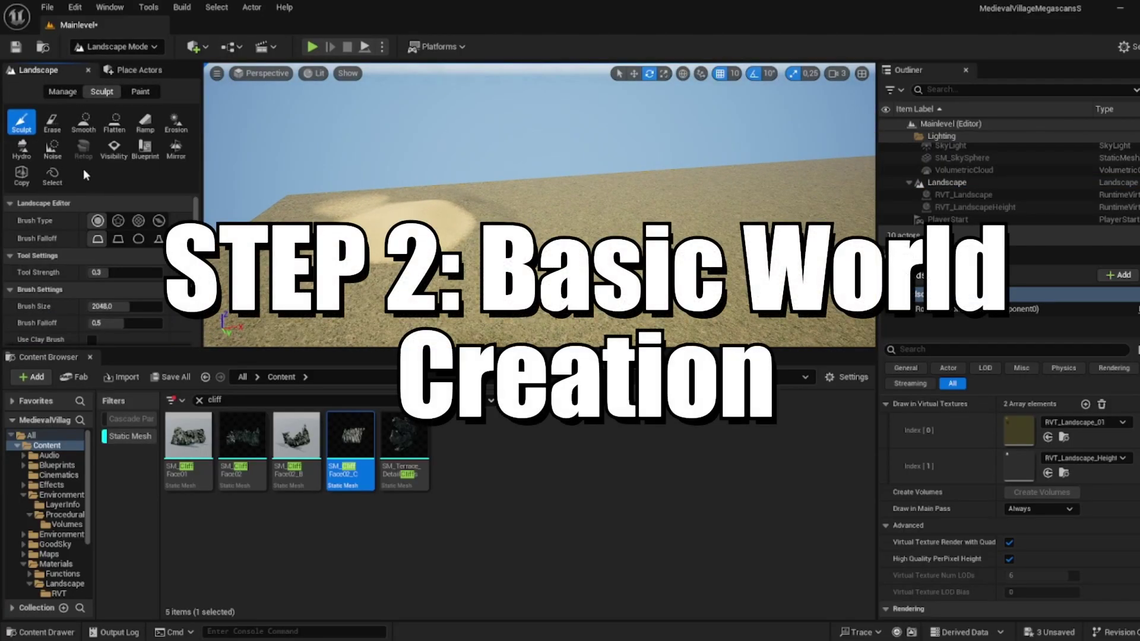
mouse_move(523, 191)
left_mouse_down()
mouse_move(572, 186)
mouse_move(374, 205)
mouse_move(258, 277)
mouse_move(353, 196)
mouse_move(271, 267)
mouse_move(305, 226)
left_mouse_up()
mouse_move(306, 226)
right_mouse_down()
mouse_move(530, 246)
mouse_move(465, 246)
right_mouse_up()
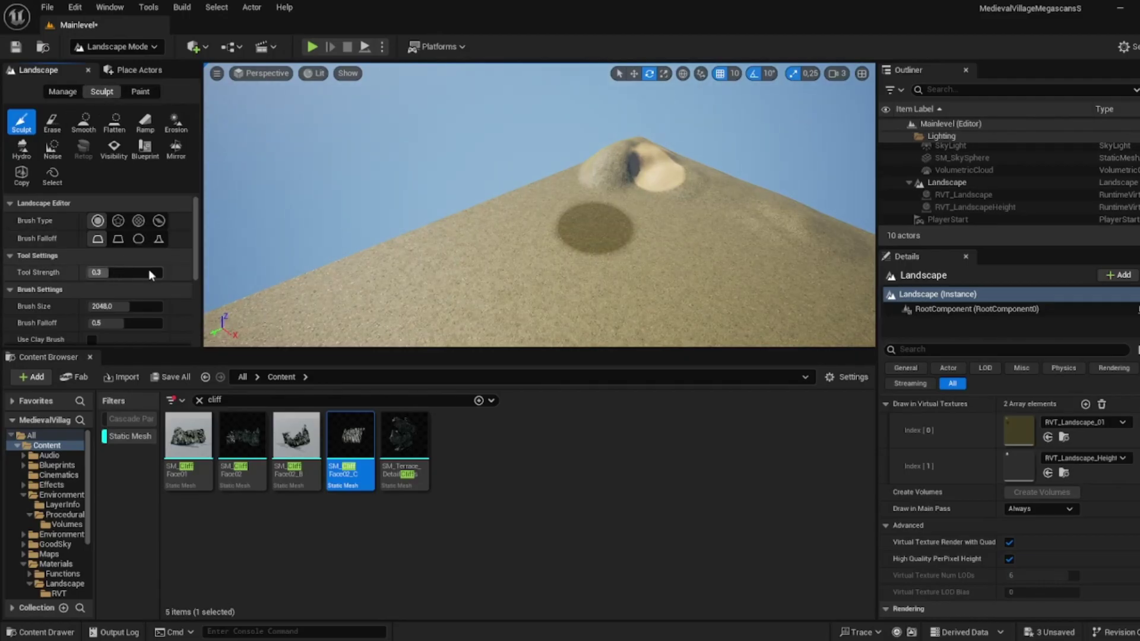
- Set the Sculpt tool strength to about 0.81 and brush size to about 3232, and raise a ridge along the landscape's edge
left_click_drag(123, 273, 147, 272)
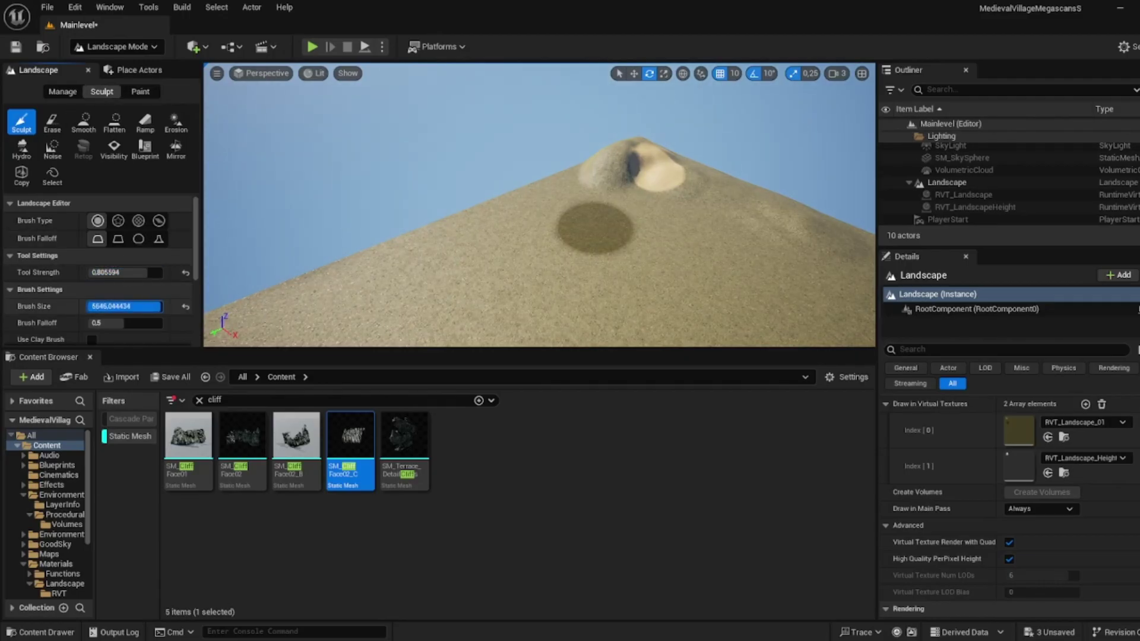
left_click_drag(581, 173, 346, 280)
right_click_drag(346, 280, 285, 280)
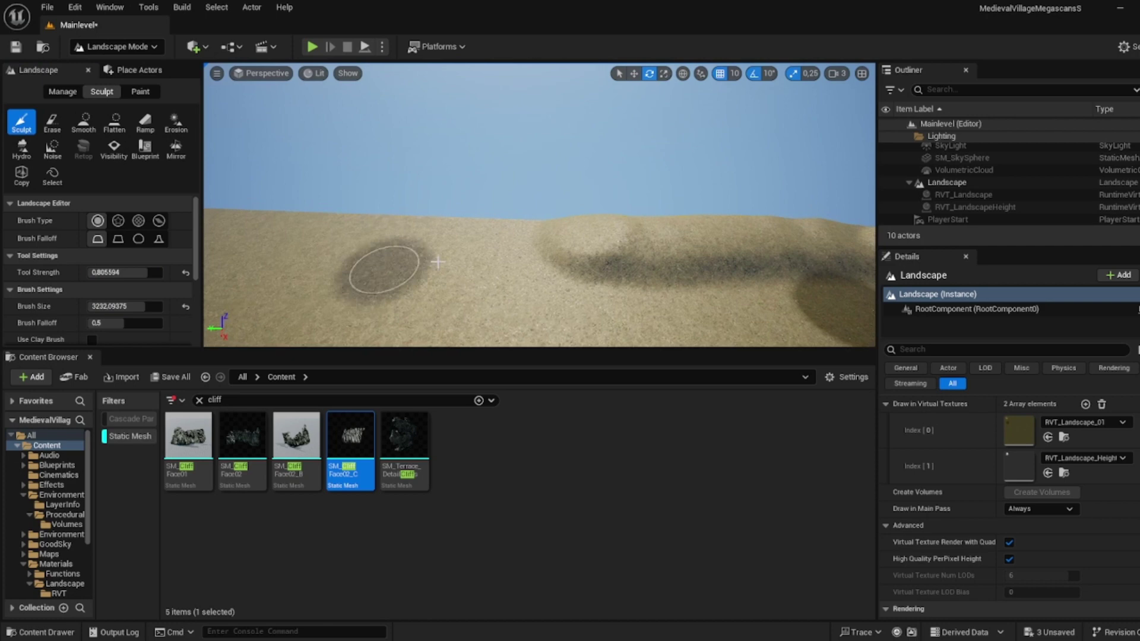
mouse_move(377, 262)
left_mouse_down()
mouse_move(525, 230)
mouse_move(257, 226)
left_mouse_up()
mouse_move(257, 226)
right_mouse_down()
mouse_move(214, 226)
mouse_move(221, 213)
right_mouse_up()
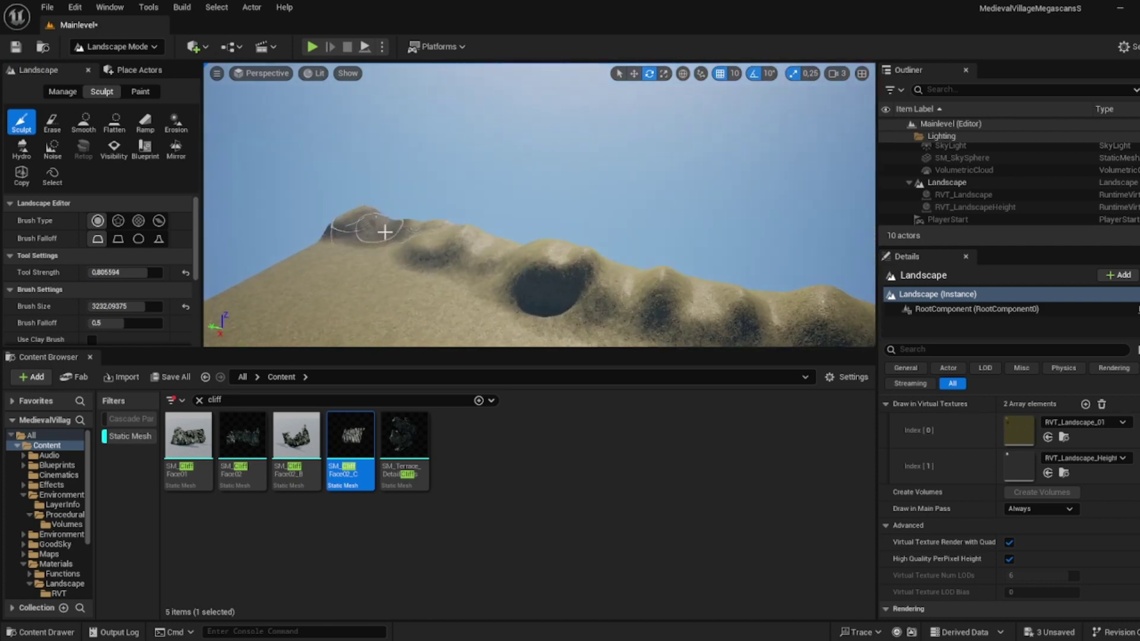
- Extend the bumpy ridge of hills further along the landscape's border
left_click_drag(273, 293, 243, 306)
right_click_drag(243, 306, 208, 297)
mouse_move(394, 259)
left_mouse_down()
mouse_move(611, 219)
mouse_move(309, 241)
left_mouse_up()
right_click_drag(251, 231, 309, 237)
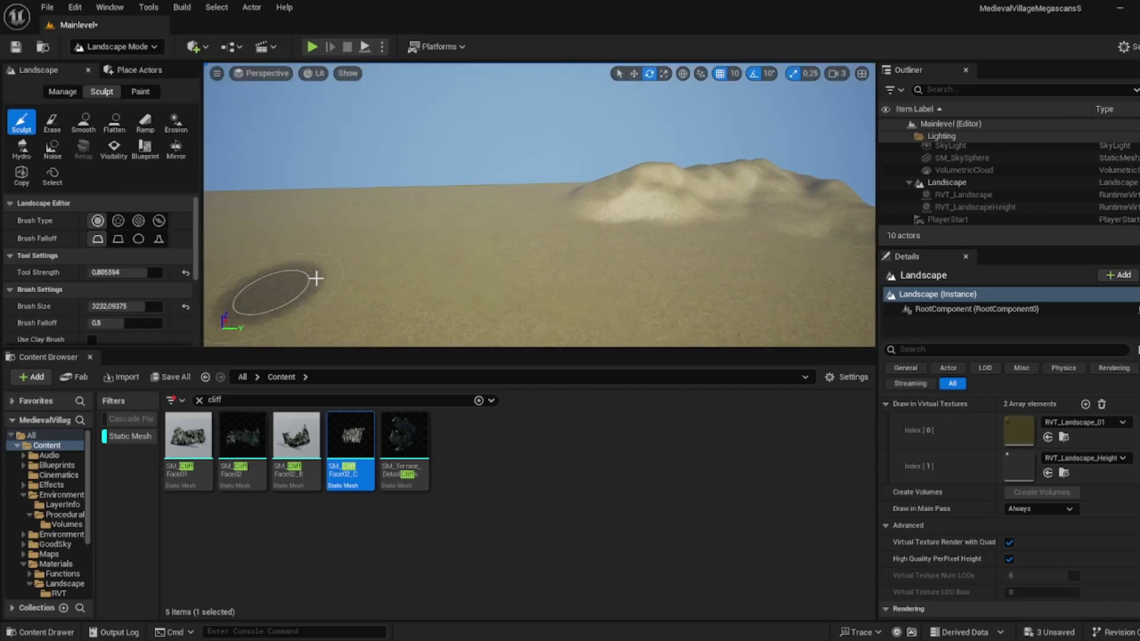
- Sculpt hills along the remaining landscape edges to enclose the flat central area
mouse_move(316, 278)
left_mouse_down()
mouse_move(451, 208)
mouse_move(262, 186)
mouse_move(343, 196)
left_mouse_up()
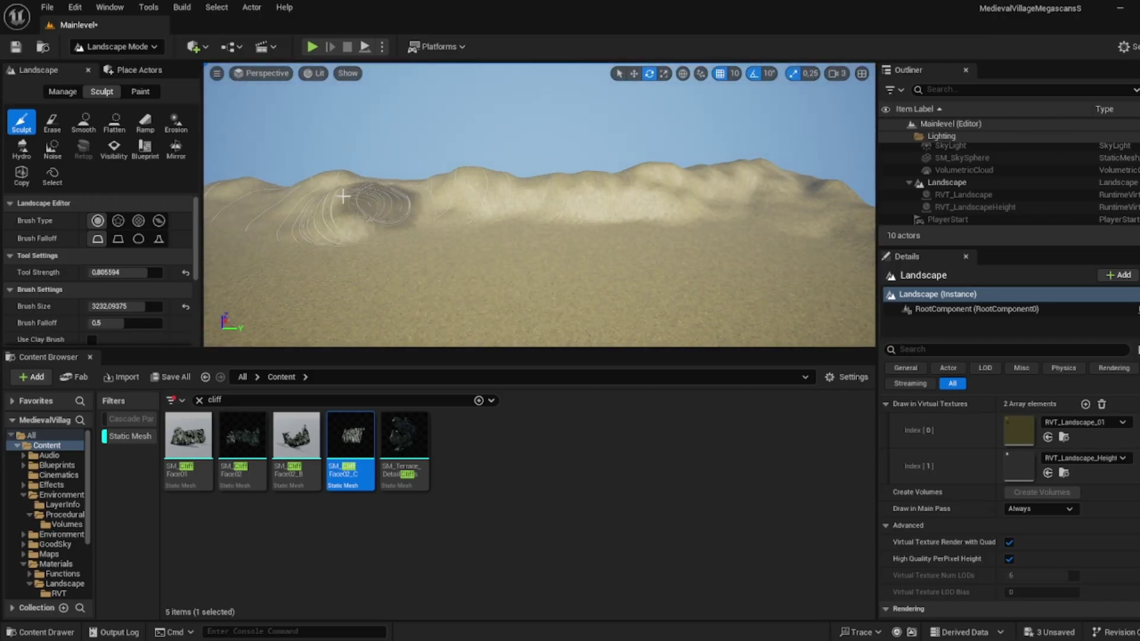
right_click_drag(342, 196, 482, 179)
mouse_move(475, 166)
left_mouse_down()
mouse_move(285, 252)
mouse_move(416, 190)
left_mouse_up()
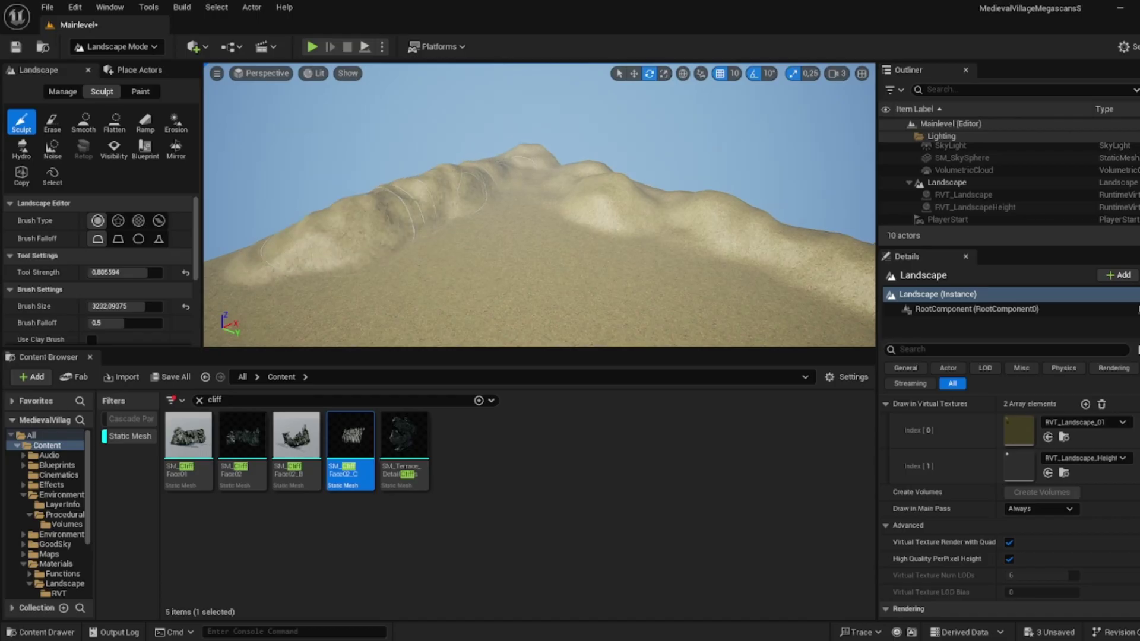
right_click_drag(416, 190, 529, 188)
mouse_move(529, 188)
left_mouse_down()
mouse_move(539, 192)
mouse_move(285, 199)
mouse_move(249, 225)
mouse_move(611, 207)
left_mouse_up()
- Build up the inner slopes of the surrounding hills with extra sculpted foothills around the valley
right_click_drag(611, 207, 653, 226)
right_click_drag(520, 196, 555, 233)
right_click_drag(404, 177, 429, 219)
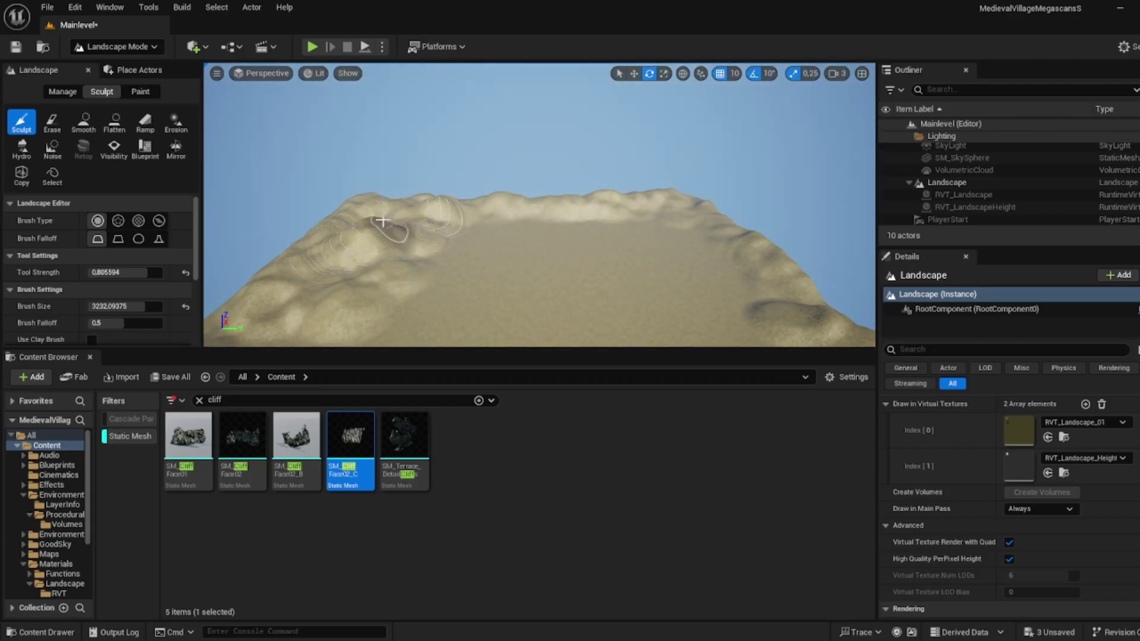
mouse_move(414, 219)
left_mouse_down()
mouse_move(313, 267)
mouse_move(297, 303)
mouse_move(357, 255)
left_mouse_up()
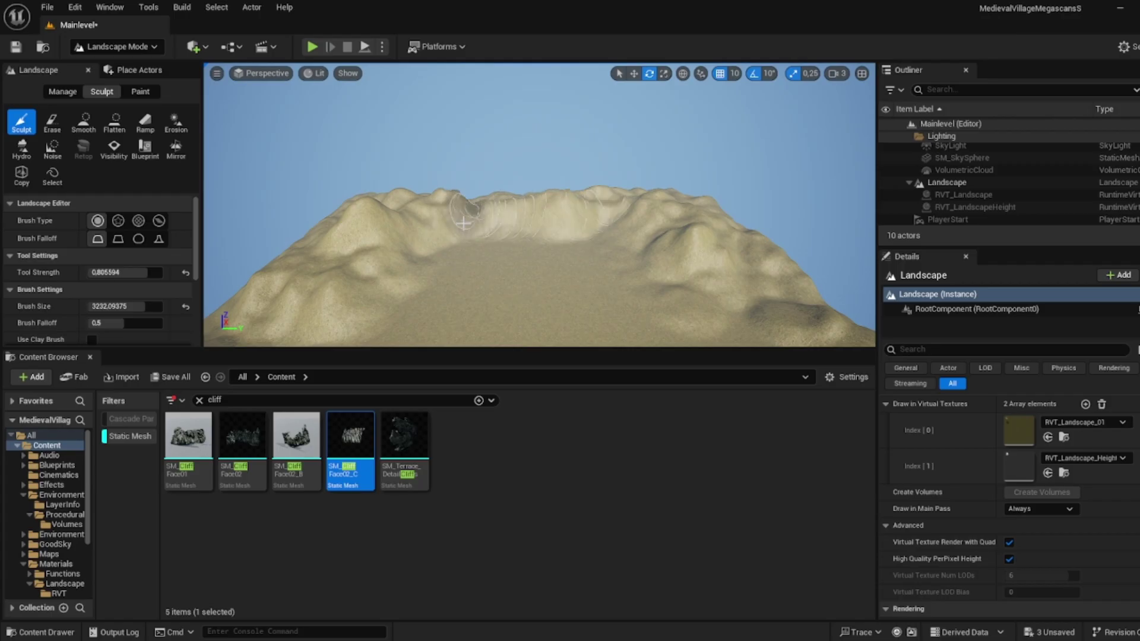
- Sculpt taller mountain peaks on top of the border ridge
mouse_move(493, 271)
right_mouse_down()
mouse_move(683, 306)
mouse_move(665, 303)
right_mouse_up()
mouse_move(558, 196)
left_mouse_down()
mouse_move(687, 305)
mouse_move(713, 230)
mouse_move(708, 312)
mouse_move(683, 249)
mouse_move(631, 255)
mouse_move(588, 232)
mouse_move(576, 243)
left_mouse_up()
mouse_move(576, 242)
right_mouse_down()
mouse_move(742, 261)
mouse_move(772, 249)
right_mouse_up()
mouse_move(576, 242)
left_mouse_down()
mouse_move(605, 227)
mouse_move(498, 244)
mouse_move(703, 214)
mouse_move(741, 290)
mouse_move(374, 295)
mouse_move(712, 151)
mouse_move(707, 172)
mouse_move(683, 157)
mouse_move(701, 140)
left_mouse_up()
mouse_move(701, 139)
right_mouse_down()
mouse_move(707, 172)
mouse_move(772, 255)
mouse_move(843, 166)
right_mouse_up()
right_click_drag(623, 172, 530, 179)
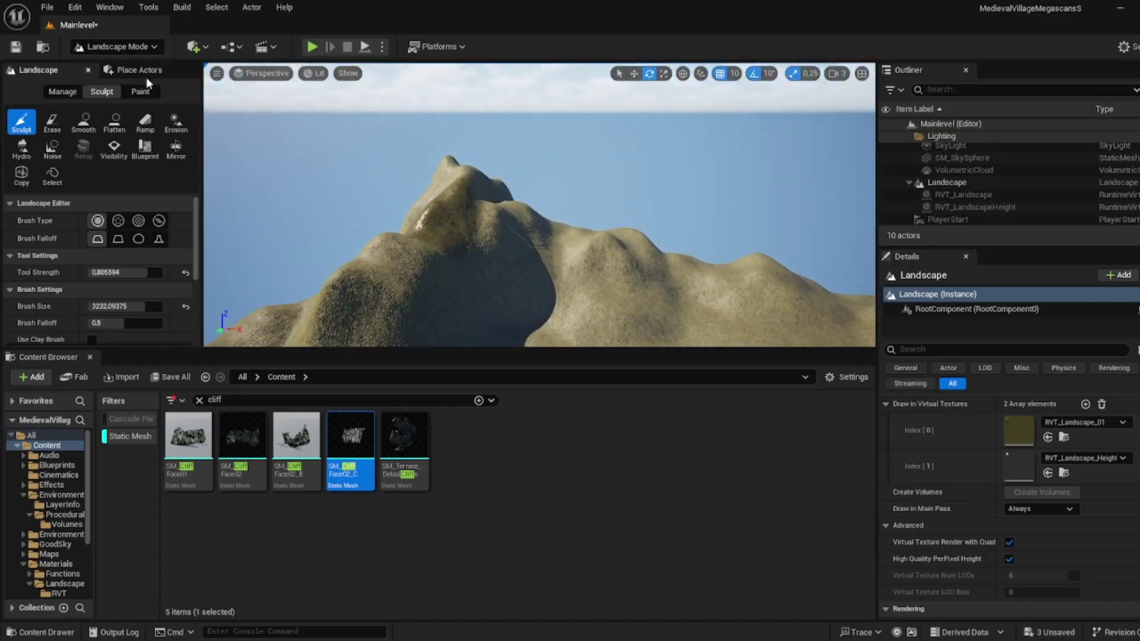
- Paint the StonyGround layer over the tall peak and its neighbouring slopes
left_click(141, 92)
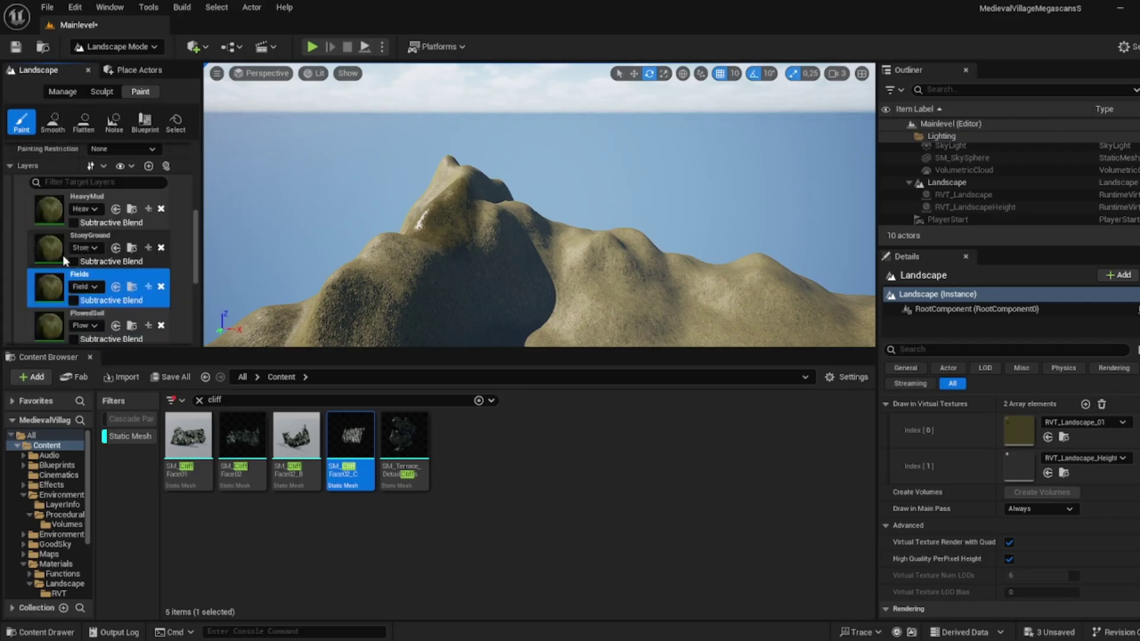
left_click(51, 256)
right_click_drag(502, 243, 505, 309)
mouse_move(498, 273)
left_mouse_down()
mouse_move(369, 252)
mouse_move(463, 153)
mouse_move(469, 98)
left_mouse_up()
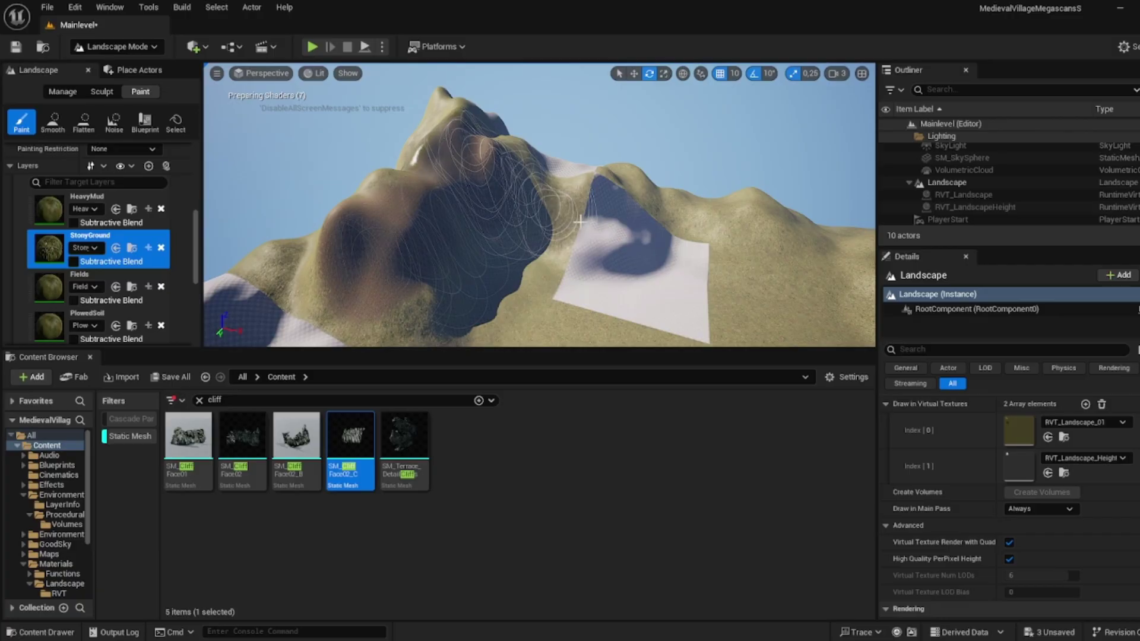
mouse_move(332, 286)
left_mouse_down()
mouse_move(456, 287)
mouse_move(481, 158)
mouse_move(594, 220)
left_mouse_up()
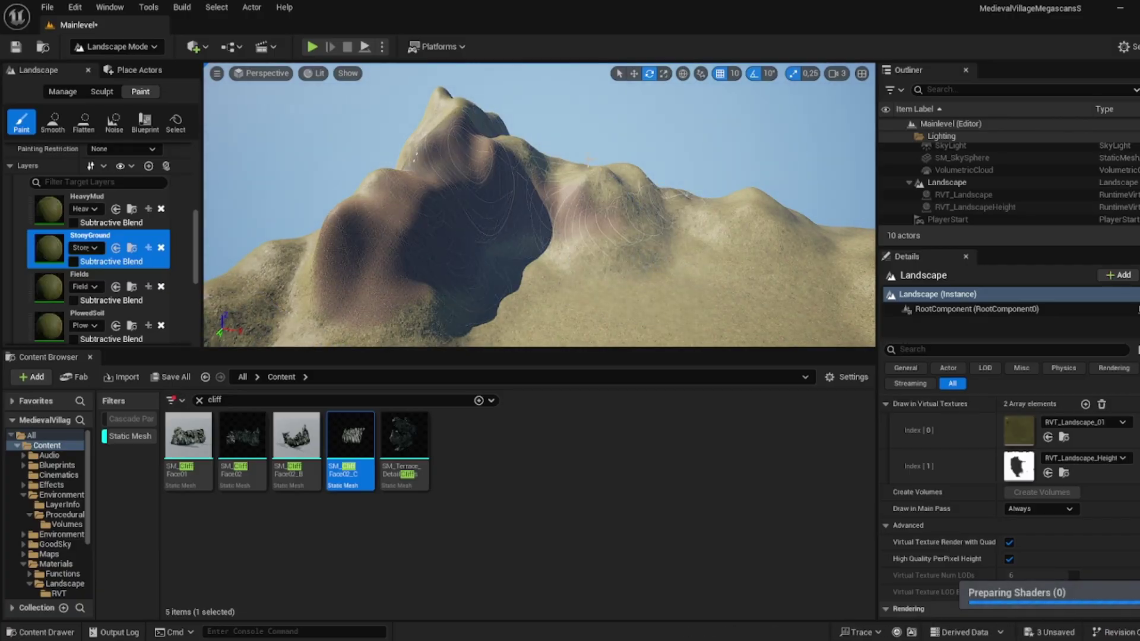
key("w")
mouse_move(594, 220)
right_mouse_down()
mouse_move(641, 223)
mouse_move(517, 220)
mouse_move(509, 202)
right_mouse_up()
key("d")
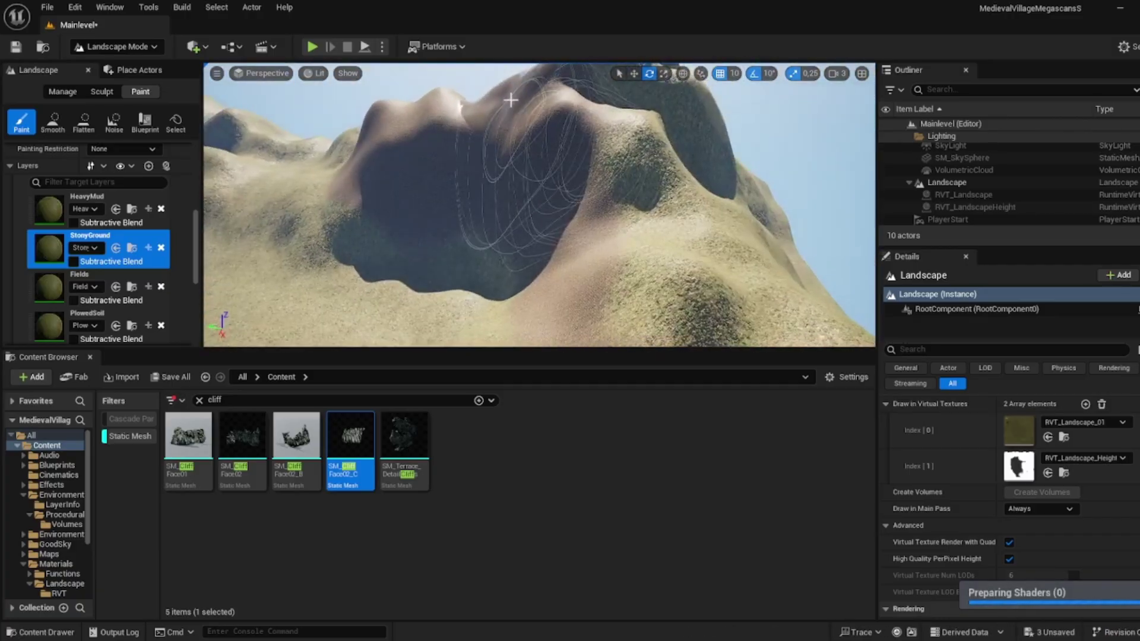
right_click_drag(649, 204, 546, 202)
- Paint the ForestGround layer over the tall mountain and its slopes
scroll(65, 291, "down", 4)
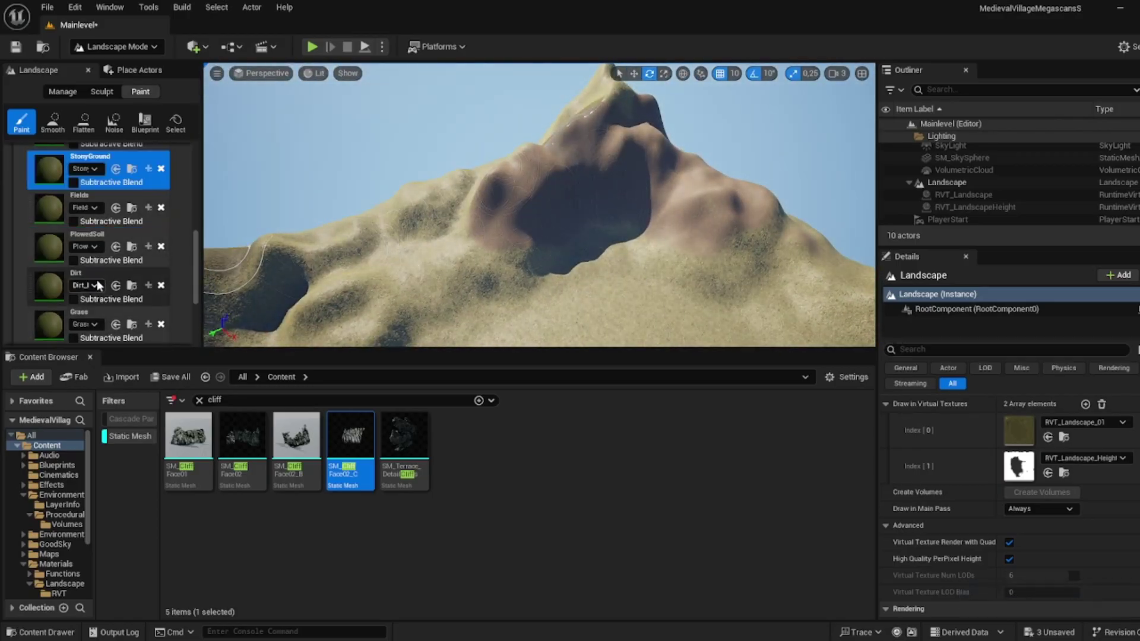
scroll(66, 291, "down", 3)
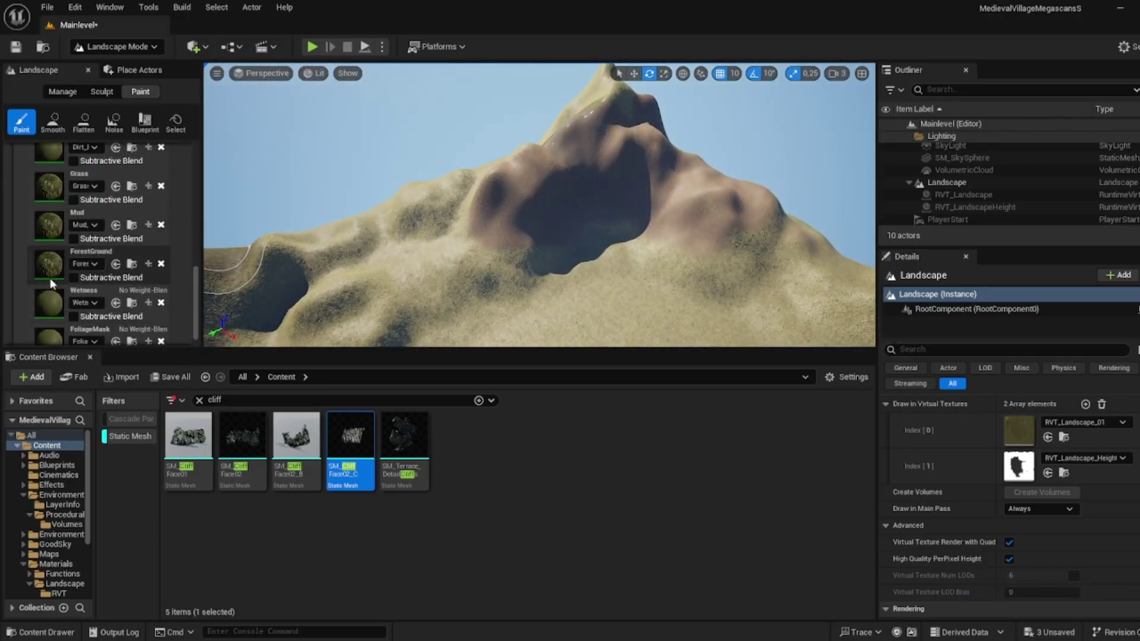
scroll(49, 281, "up", 1)
left_click(50, 262)
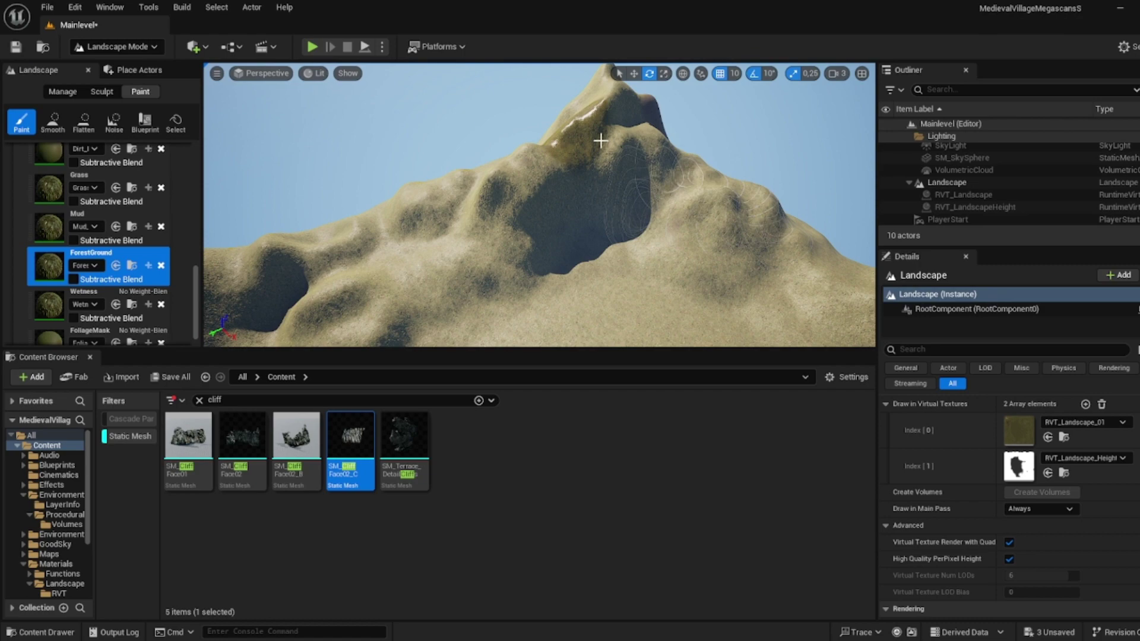
key("w")
mouse_move(518, 256)
right_mouse_down()
mouse_move(517, 320)
mouse_move(518, 219)
mouse_move(514, 262)
right_mouse_up()
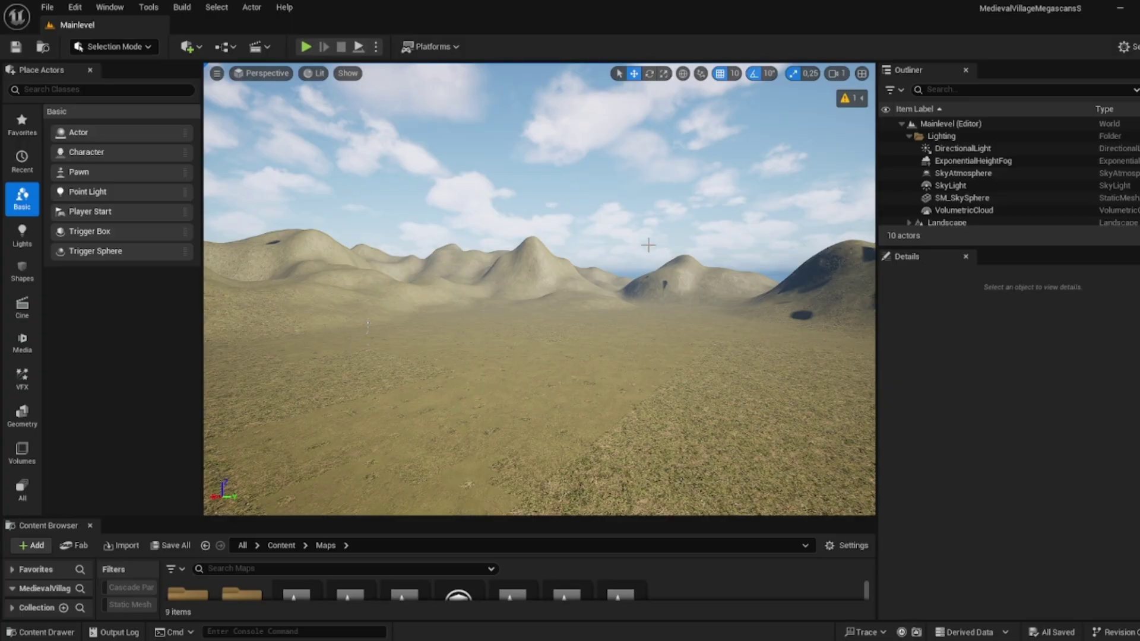
- Search the Content folder for "mountain" and filter the results to static meshes
mouse_move(648, 245)
right_mouse_down()
mouse_move(504, 246)
mouse_move(632, 249)
right_mouse_up()
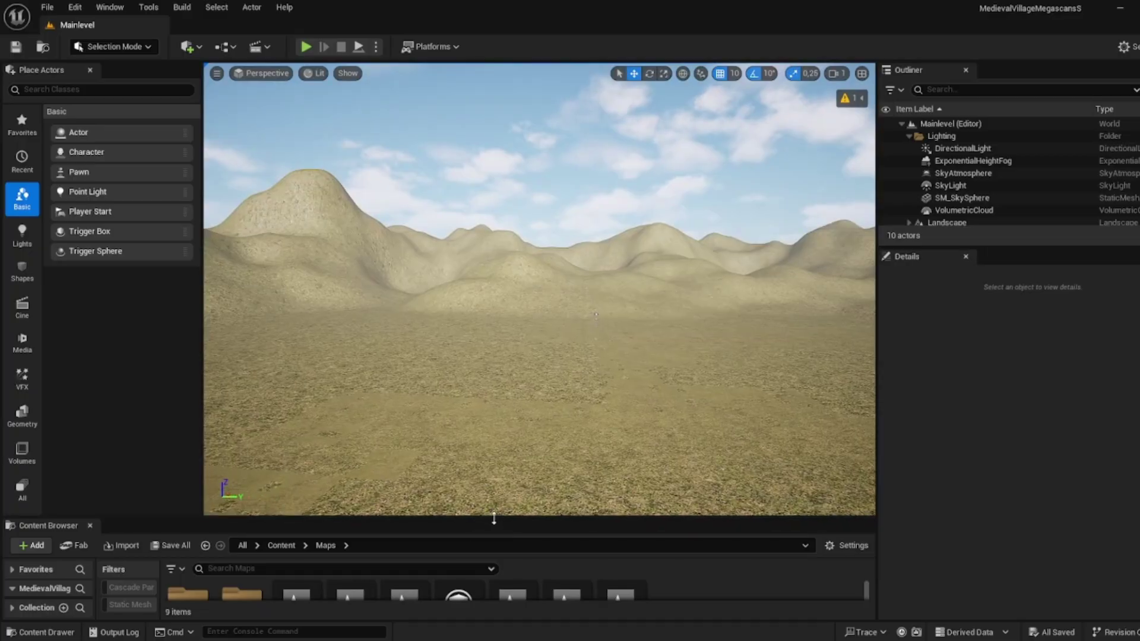
left_click_drag(494, 518, 503, 439)
left_click(281, 466)
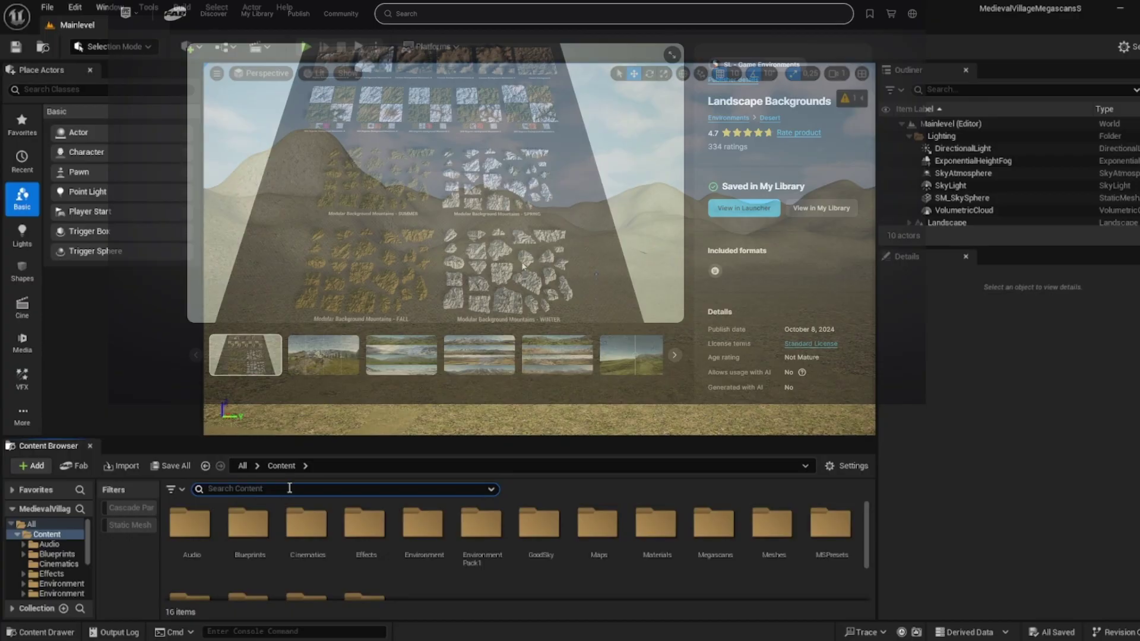
type("mountain")
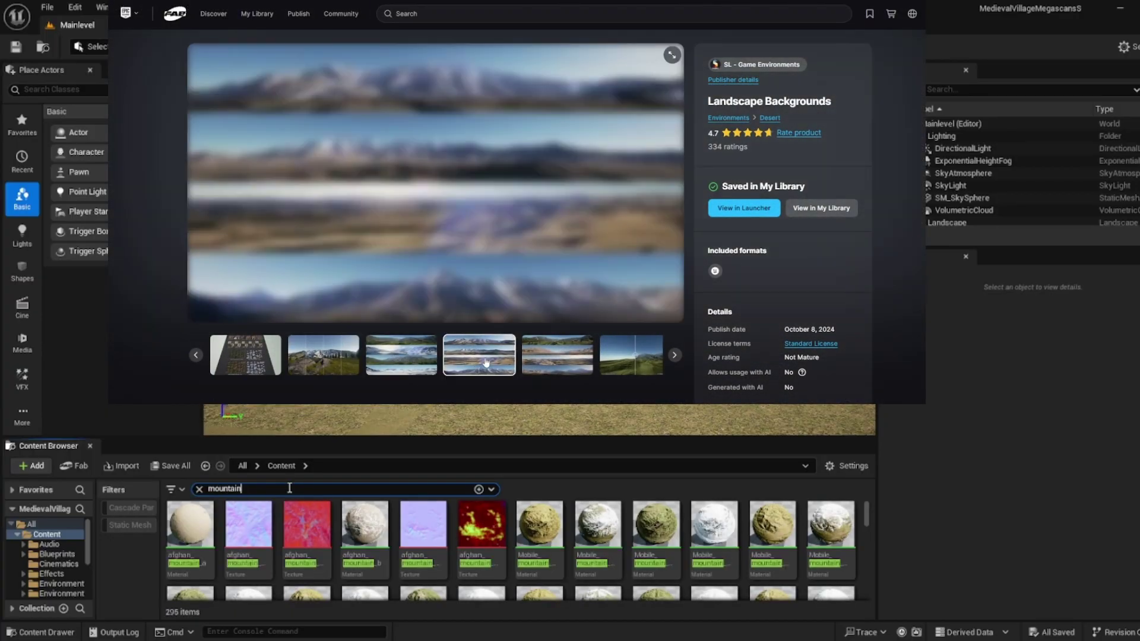
scroll(357, 534, "down", 2)
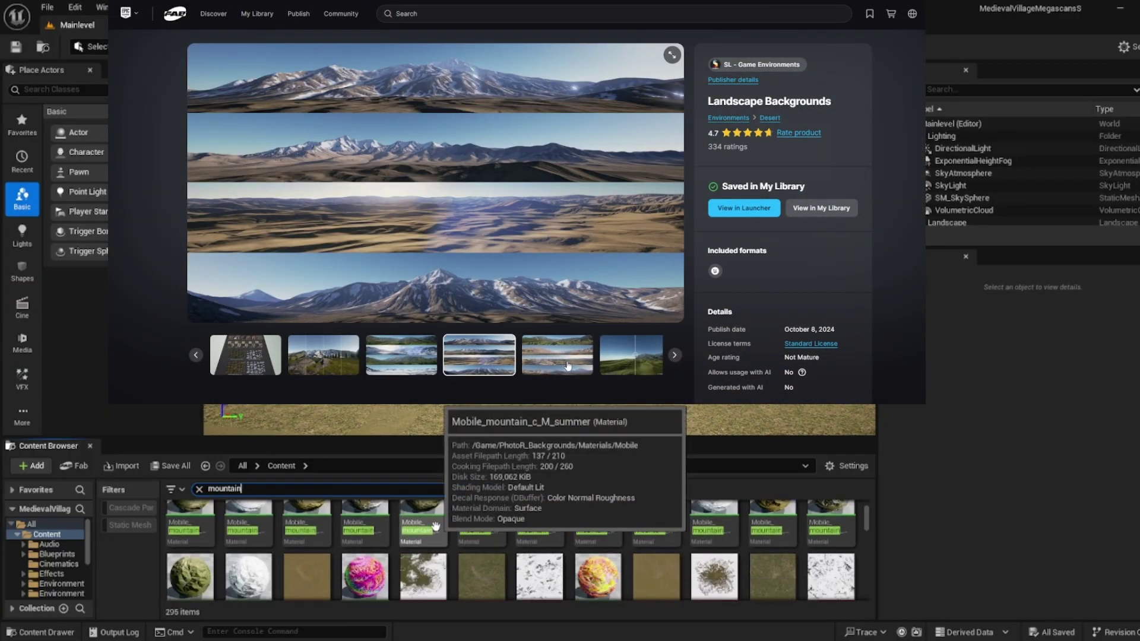
scroll(452, 534, "down", 2)
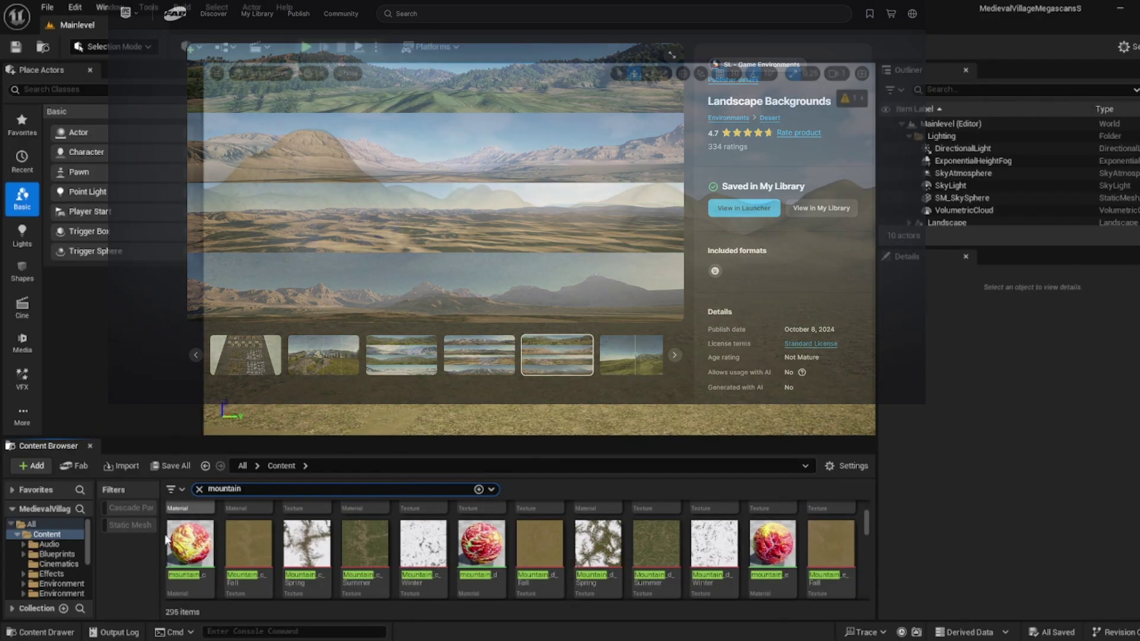
left_click(142, 525)
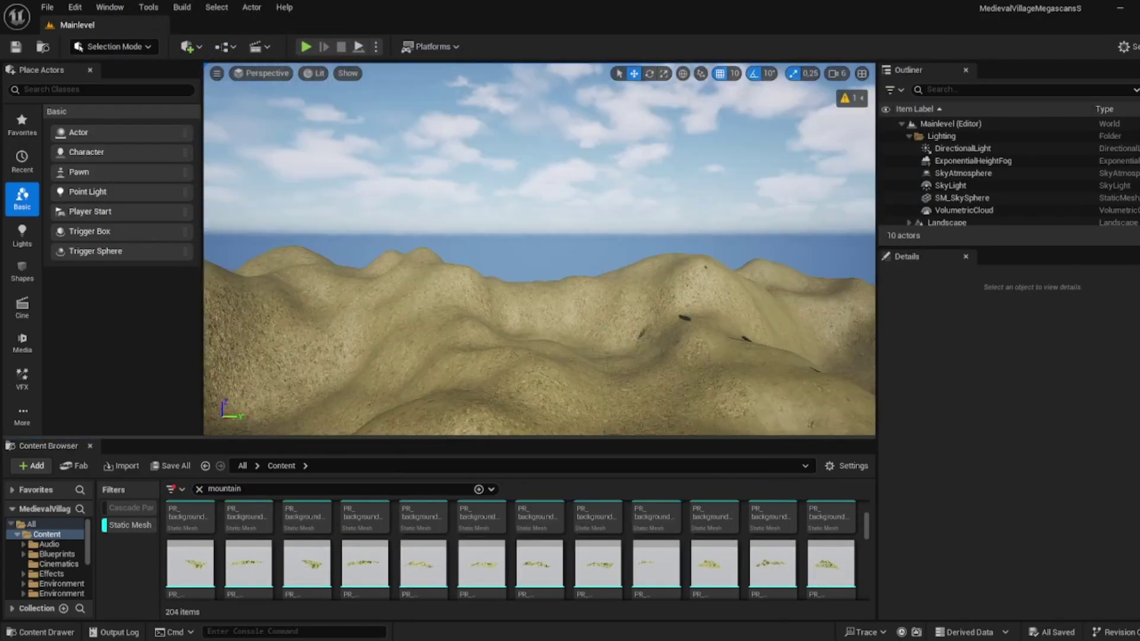
- Place the PR_background_B_S1 mountain mesh beyond the border hills and lower it to the level of the landscape's edge
scroll(539, 249, "up", 3)
key("s")
right_click_drag(540, 250, 552, 280)
key("w")
key("w")
left_click_drag(404, 574, 567, 172)
key("s")
right_click_drag(567, 172, 653, 154)
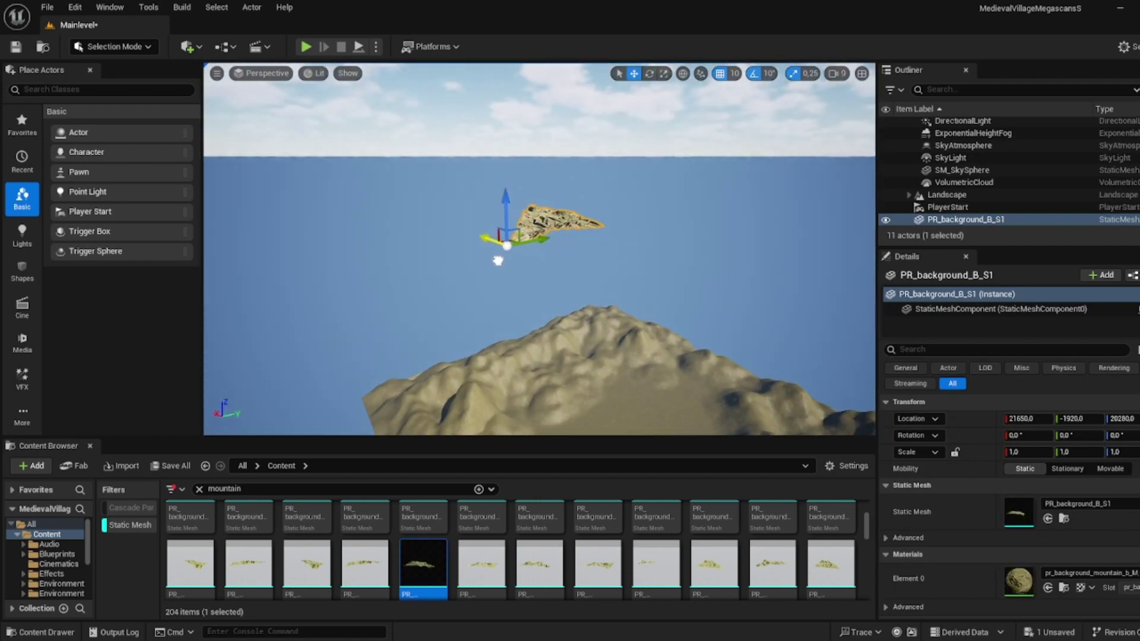
left_click_drag(508, 215, 522, 322)
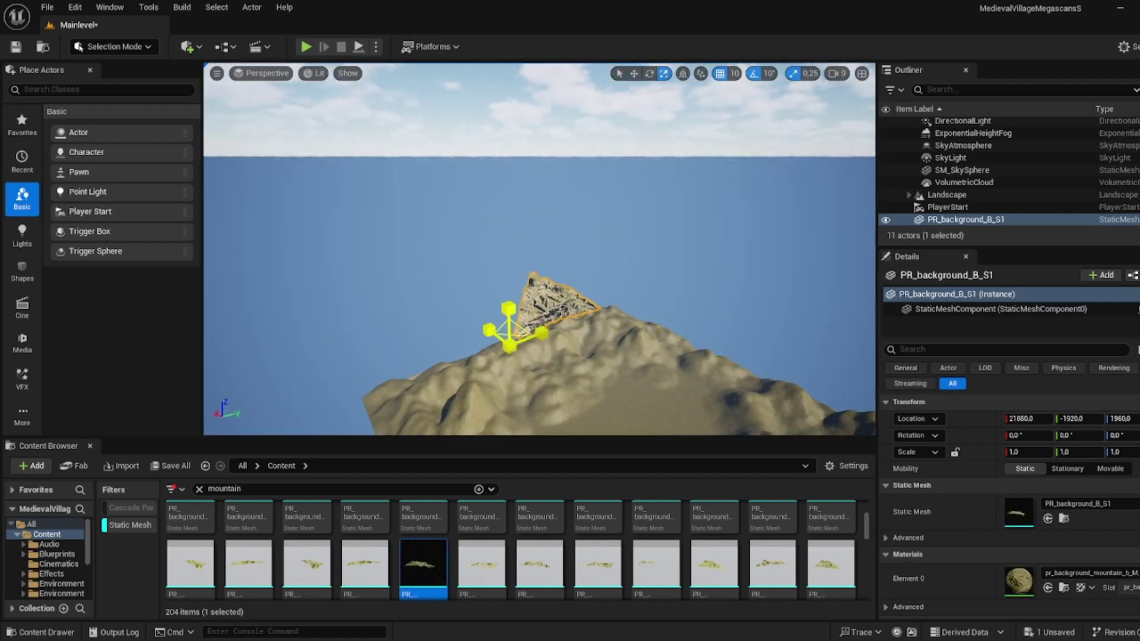
- Swap the placed mesh to the pr_background_mountain_a variant and fit it behind the hills at about -110° rotation and 4.75 scale
key("w")
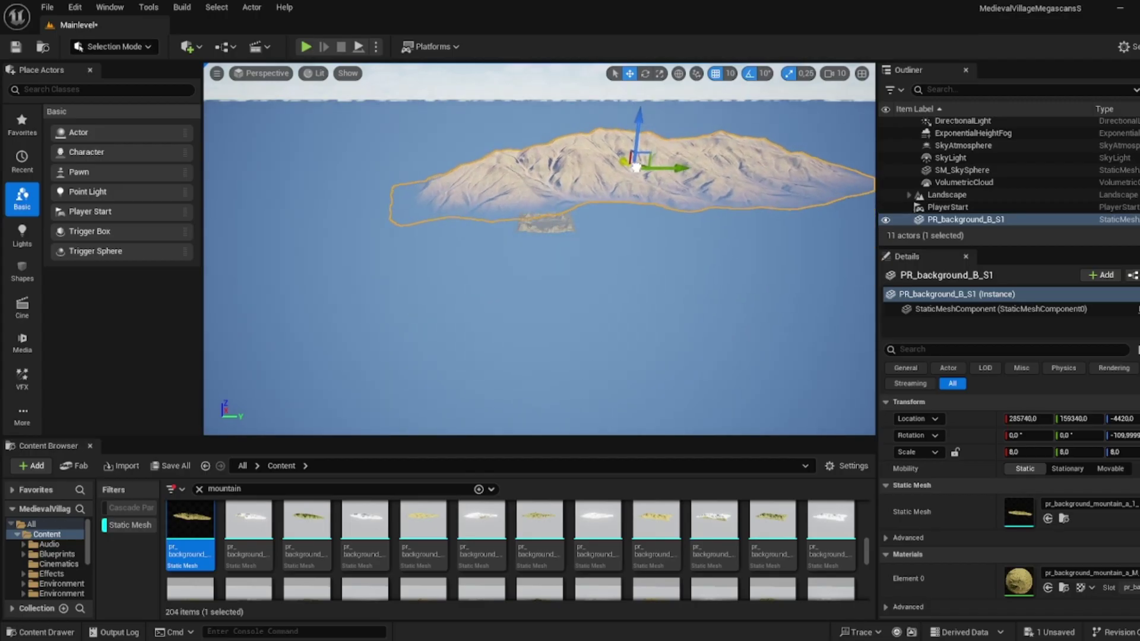
key("w")
mouse_move(637, 172)
right_mouse_down()
mouse_move(636, 156)
mouse_move(637, 171)
right_mouse_up()
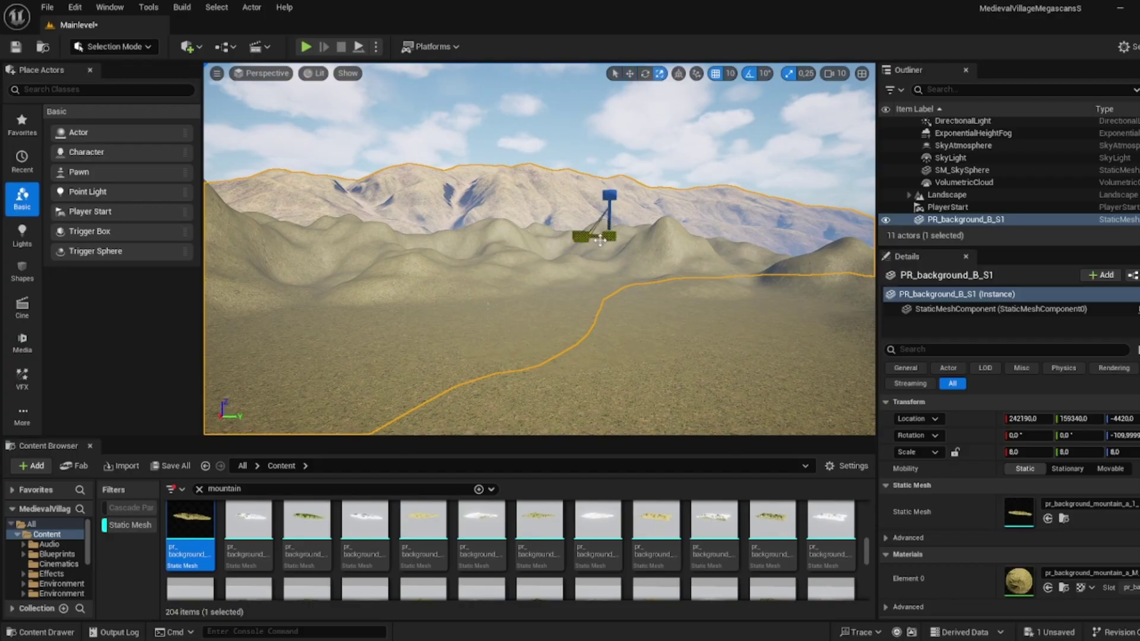
left_click_drag(609, 236, 572, 250)
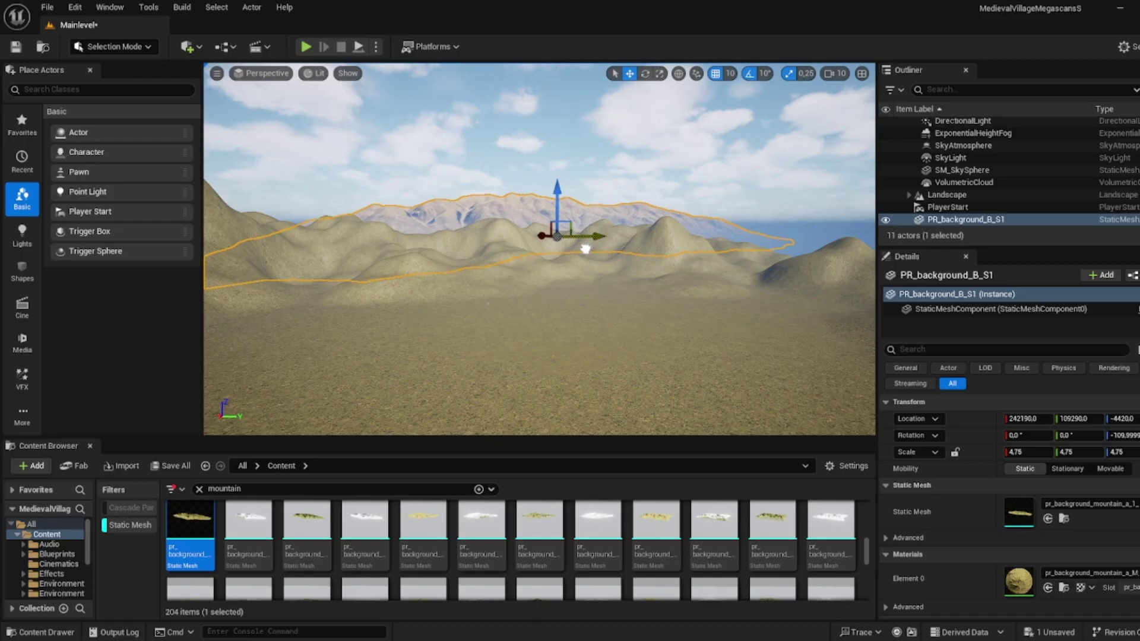
- Duplicate the background mountain three times around the valley, turning the last two copies to about -180°
left_click_drag(585, 236, 253, 269, "alt")
right_click_drag(429, 239, 673, 219)
left_click_drag(684, 210, 570, 213, "alt")
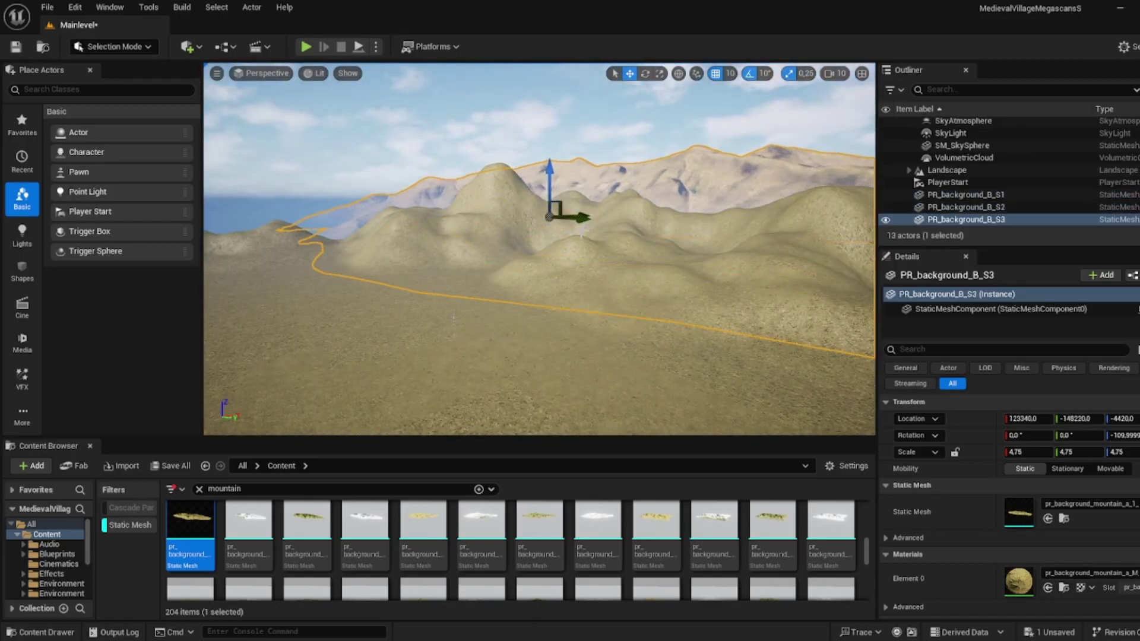
right_click_drag(454, 319, 313, 318)
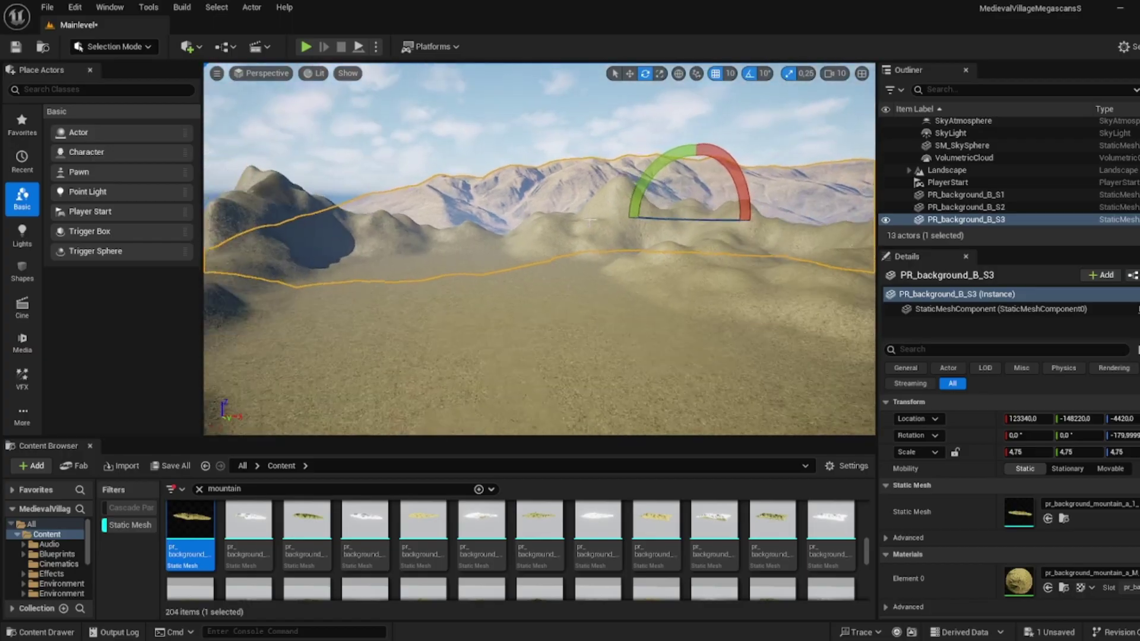
key("w")
left_click_drag(730, 213, 348, 267, "alt")
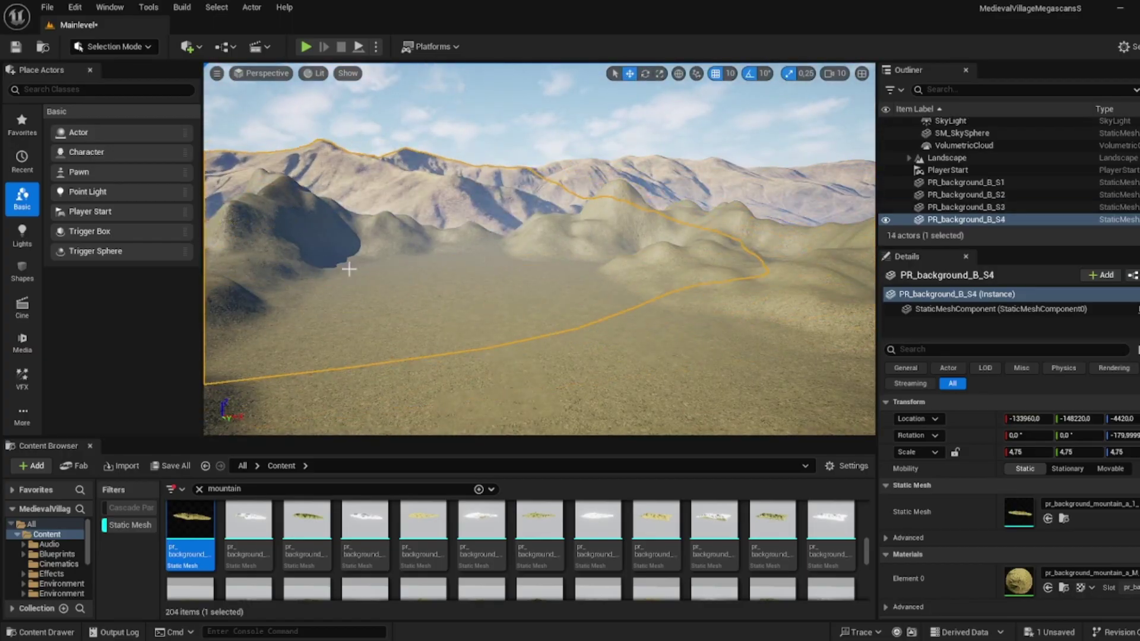
- Duplicate the background mountain toward the next open side of the valley and rotate the copy to about -280°
right_click_drag(349, 267, 717, 232)
left_click_drag(680, 231, 657, 237, "alt")
key("e")
left_click_drag(523, 234, 558, 236)
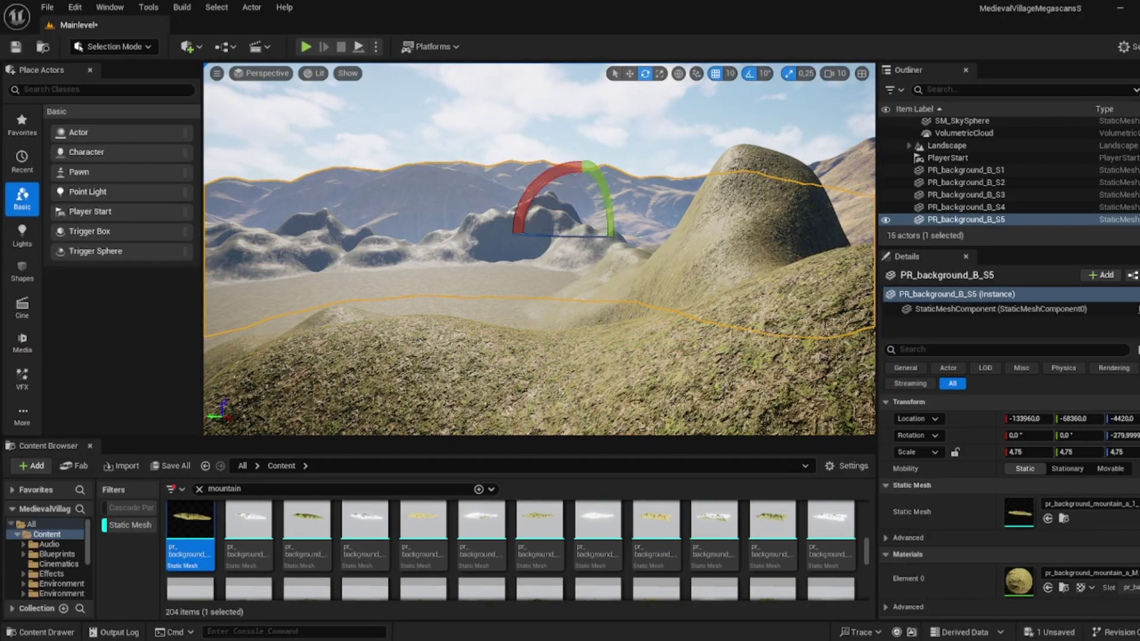
- Duplicate the mountain once more along the Y axis, rotate it to about -350°, and shift it to extend the mountain ring
mouse_move(558, 235)
right_mouse_down()
mouse_move(558, 279)
mouse_move(538, 244)
right_mouse_up()
key("w")
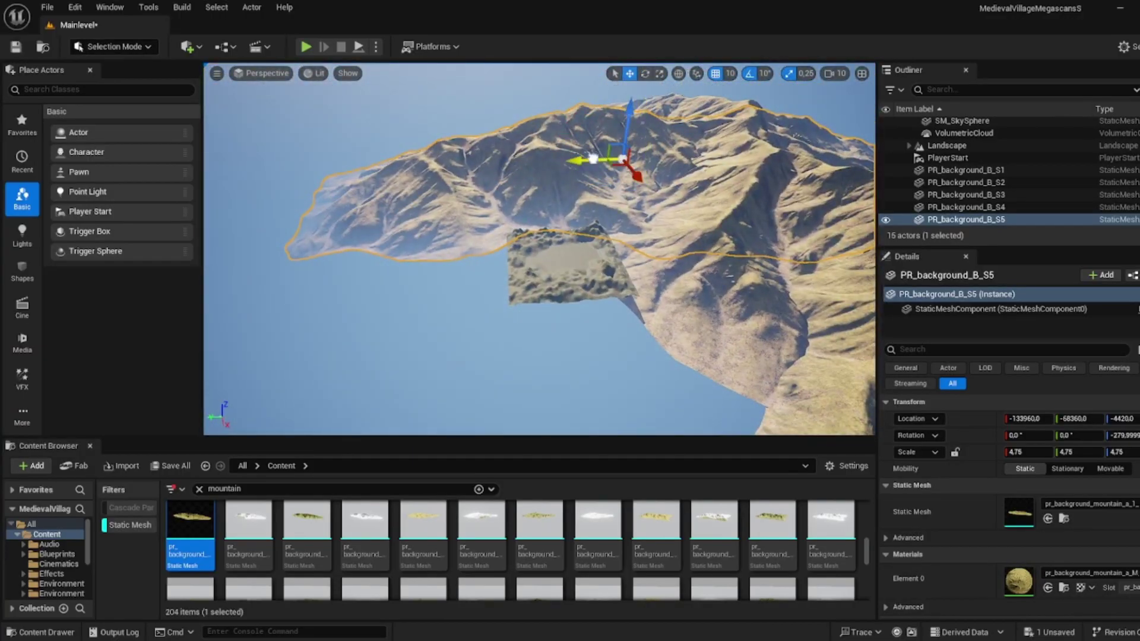
left_click_drag(593, 158, 421, 161, "alt")
key("e")
left_click_drag(485, 187, 553, 186)
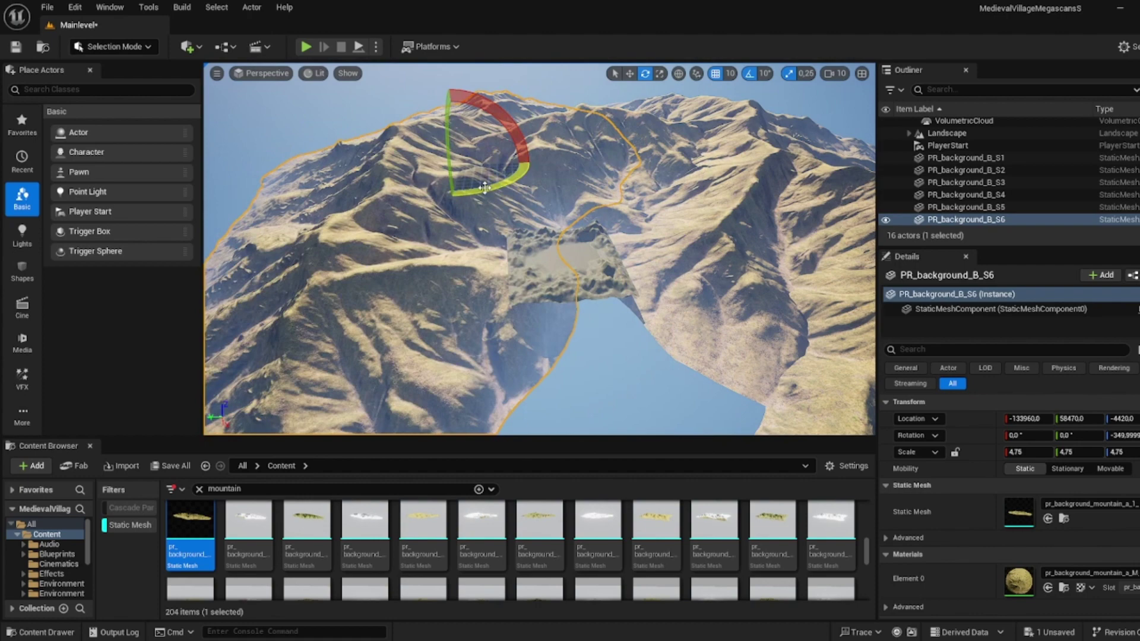
left_click_drag(433, 165, 357, 205)
mouse_move(534, 250)
right_mouse_down()
mouse_move(552, 250)
mouse_move(553, 262)
mouse_move(541, 243)
mouse_move(415, 196)
right_mouse_up()
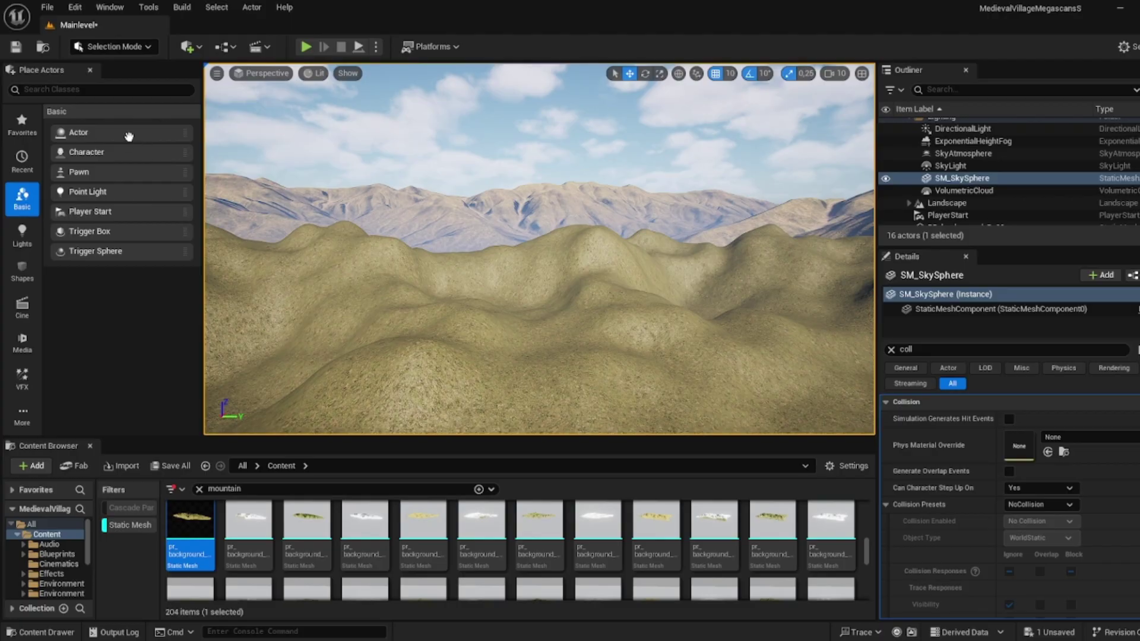
- Erode the slopes of the border hills with the Erosion tool at strength about 0.55, threshold 52 and brush size about 1170
key("shift+2")
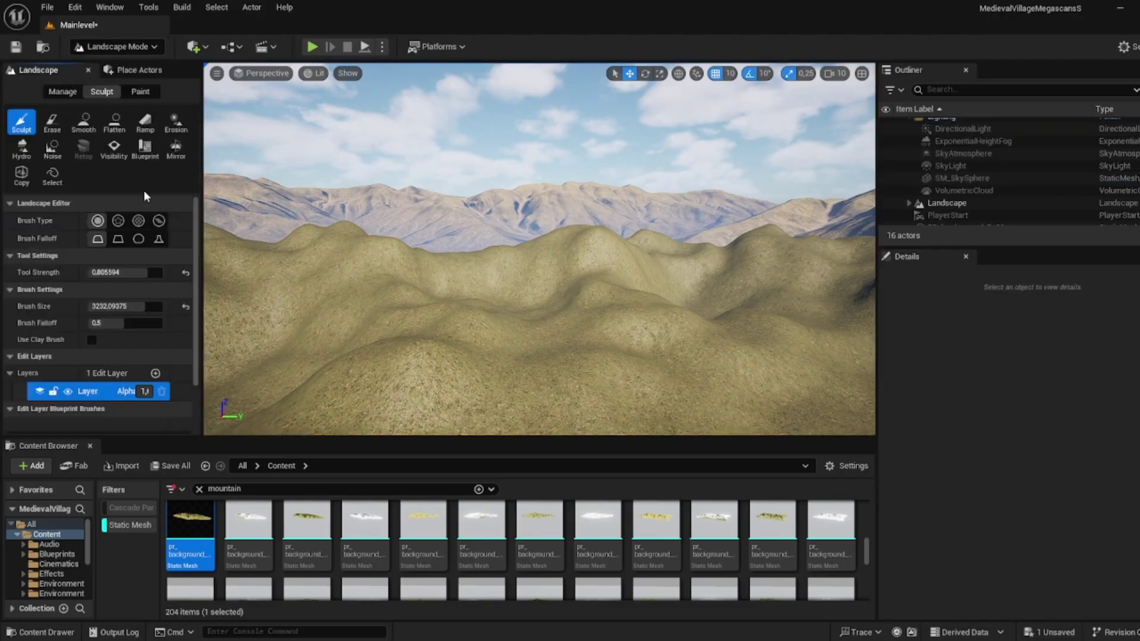
left_click(116, 124)
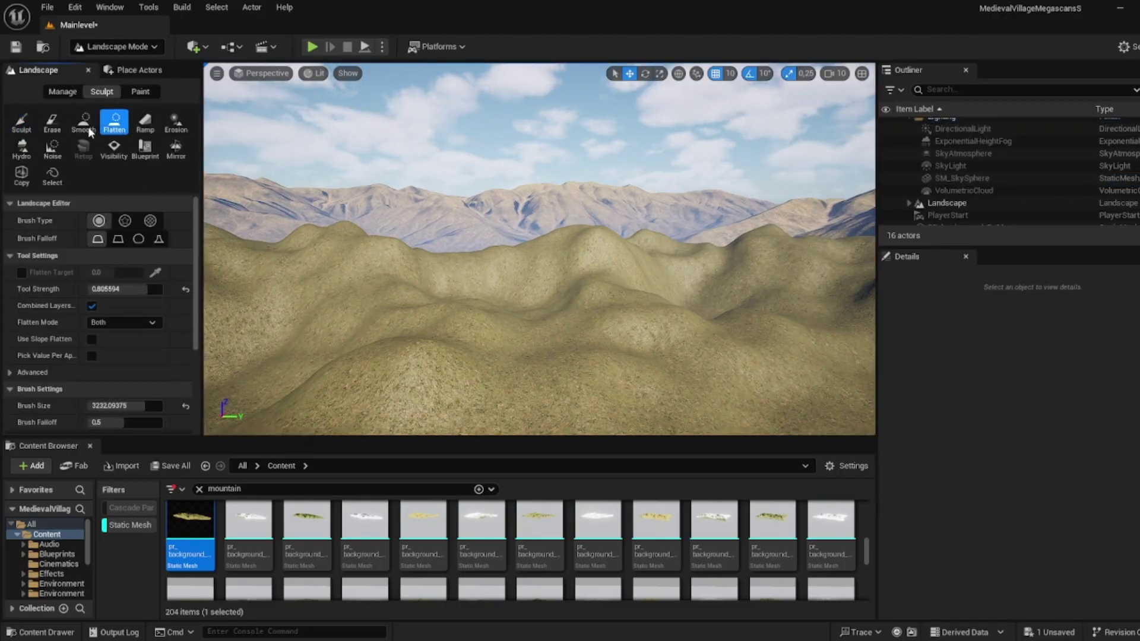
left_click(173, 123)
right_click_drag(535, 249, 546, 290)
scroll(535, 285, "down", 1)
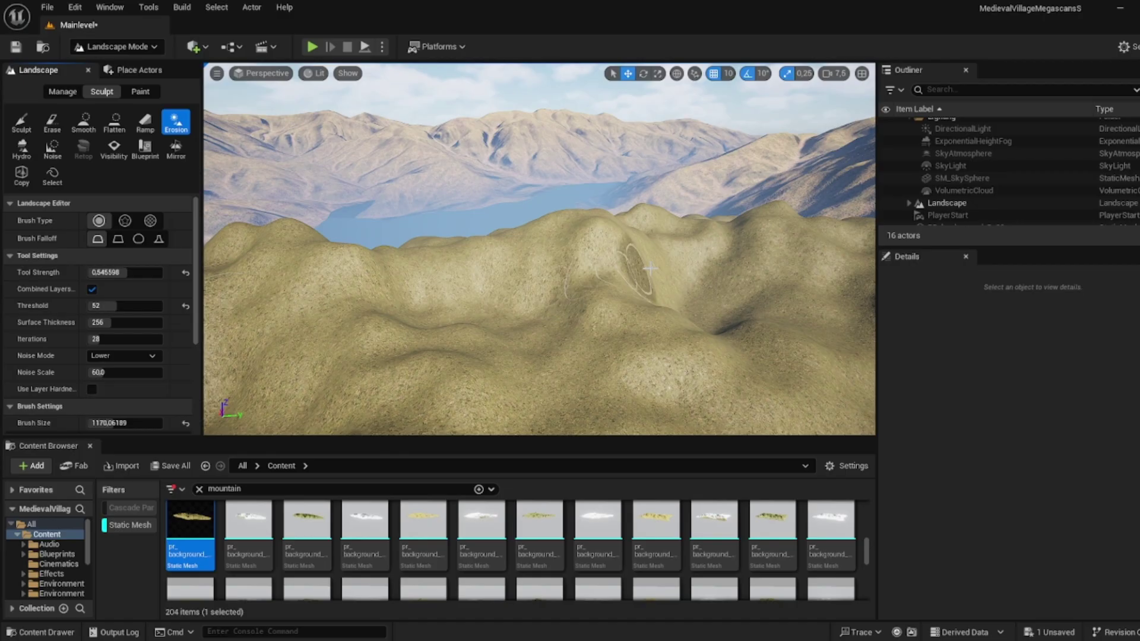
right_click_drag(650, 269, 650, 268)
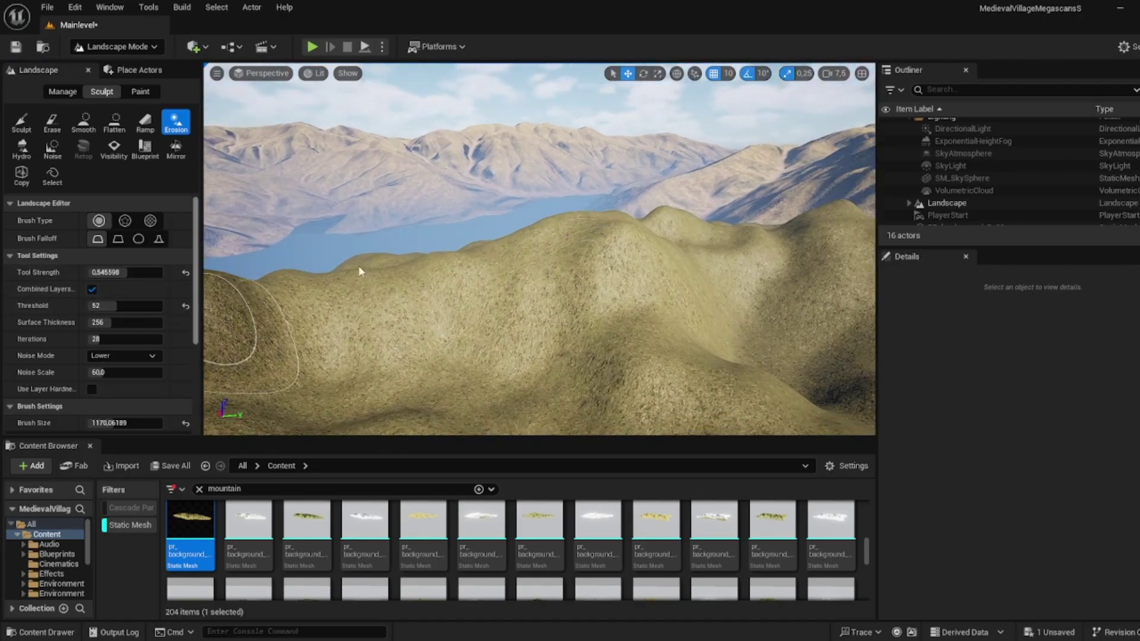
mouse_move(662, 264)
left_mouse_down()
mouse_move(544, 262)
mouse_move(580, 282)
mouse_move(237, 320)
mouse_move(285, 327)
left_mouse_up()
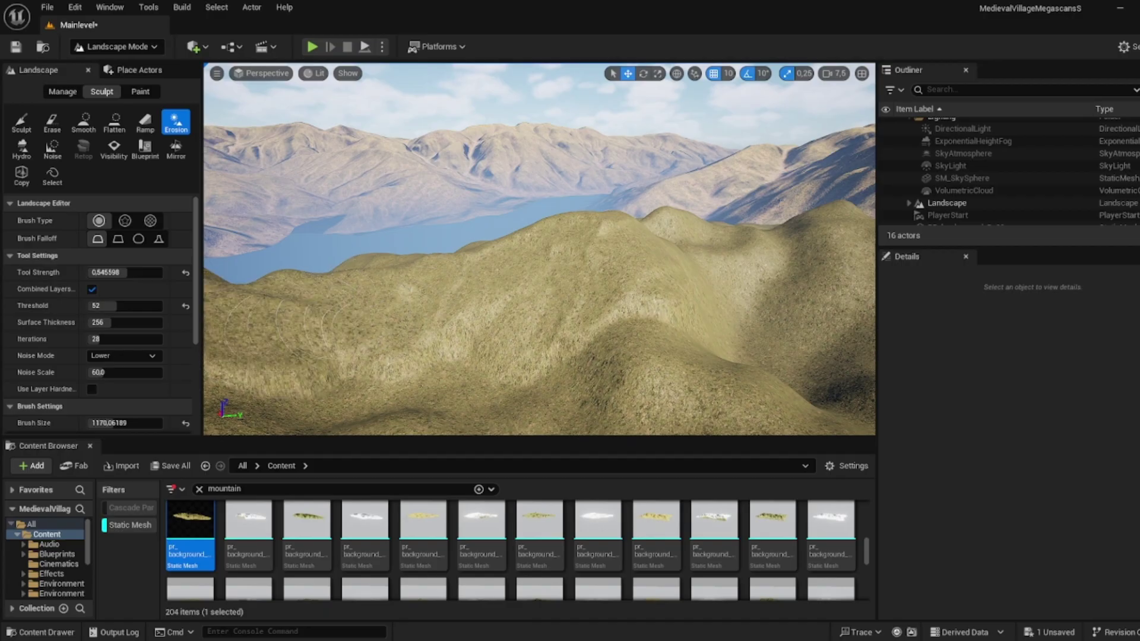
right_click_drag(384, 259, 384, 259)
mouse_move(384, 259)
left_mouse_down()
mouse_move(362, 297)
mouse_move(502, 303)
left_mouse_up()
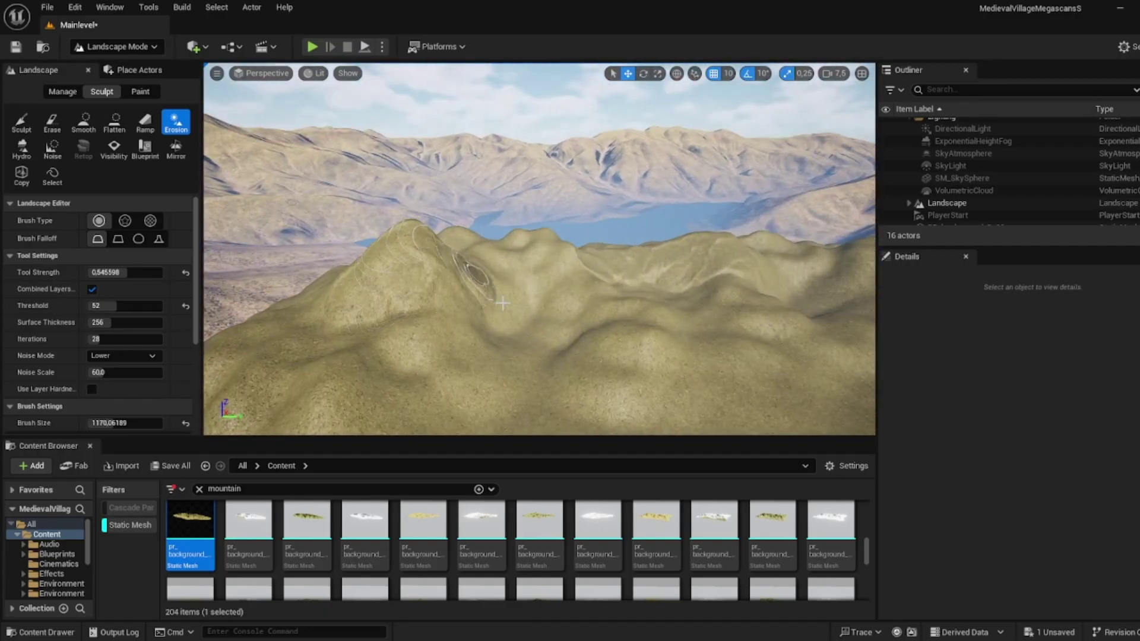
left_click_drag(556, 380, 533, 350)
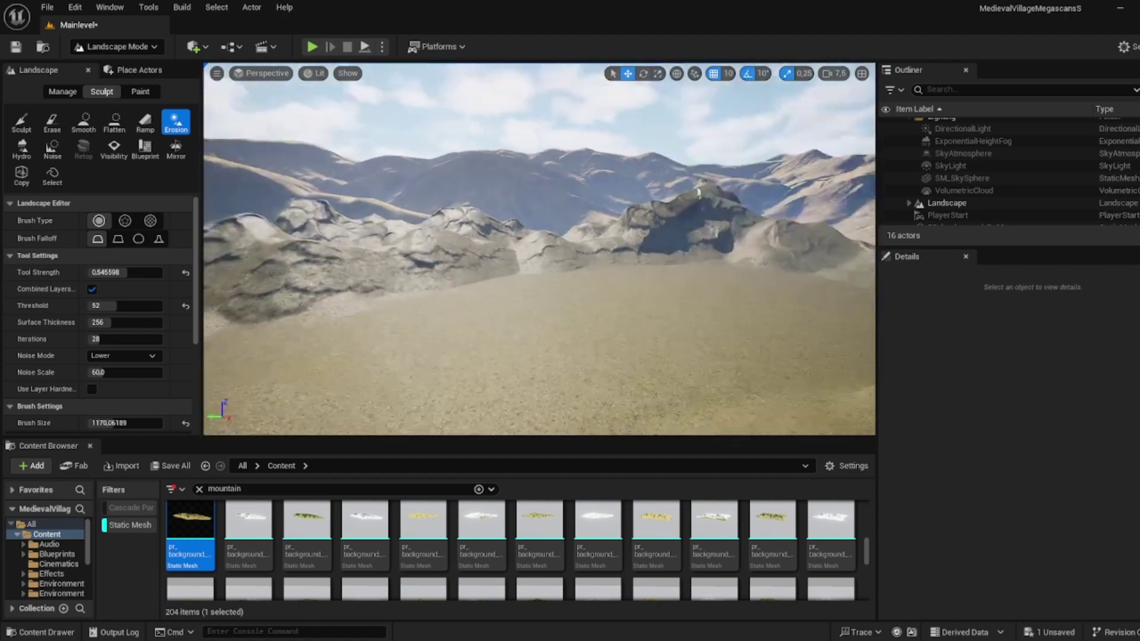
- Smooth the eroded hills around the valley at strength about 0.55, filter kernel radius 4 and brush size about 1170
right_click_drag(569, 201, 618, 200)
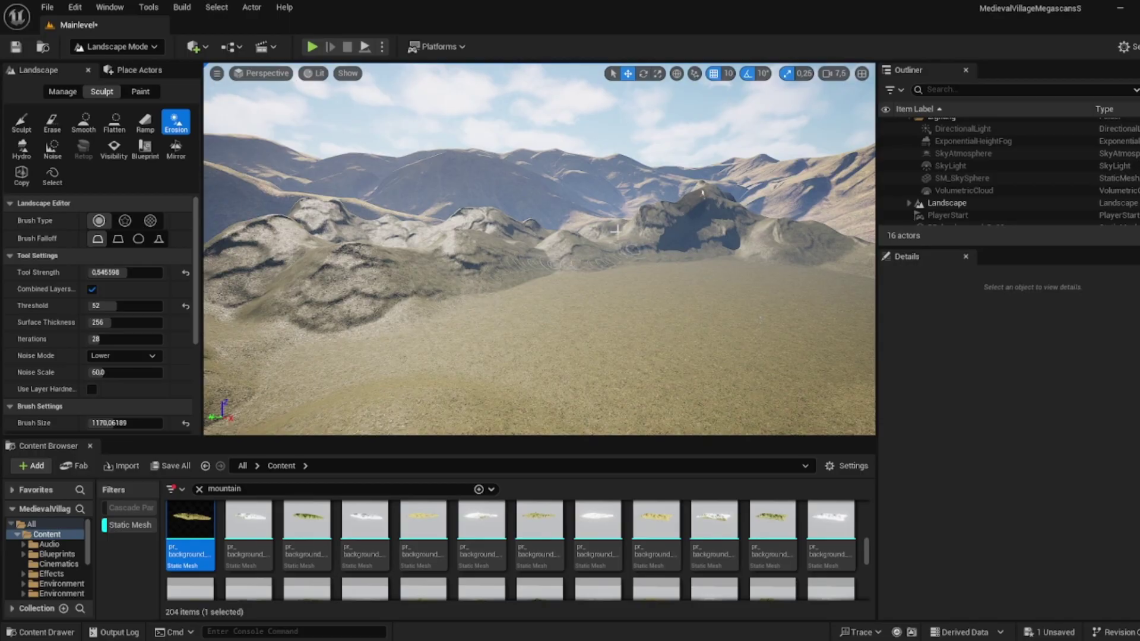
key("w")
right_click_drag(355, 246, 355, 291)
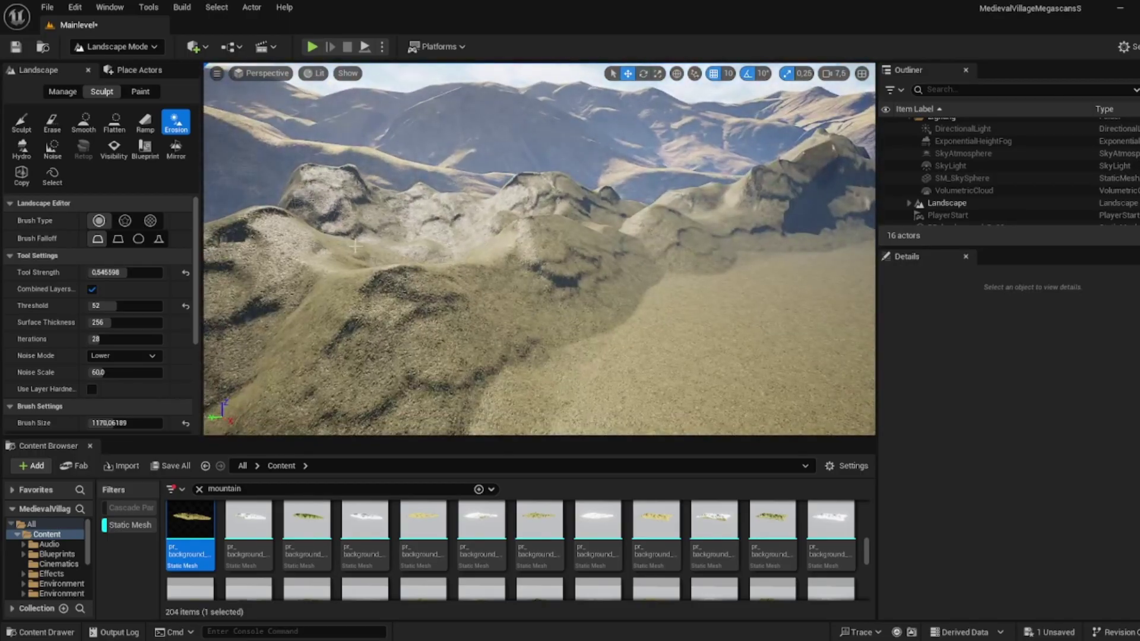
left_click(79, 122)
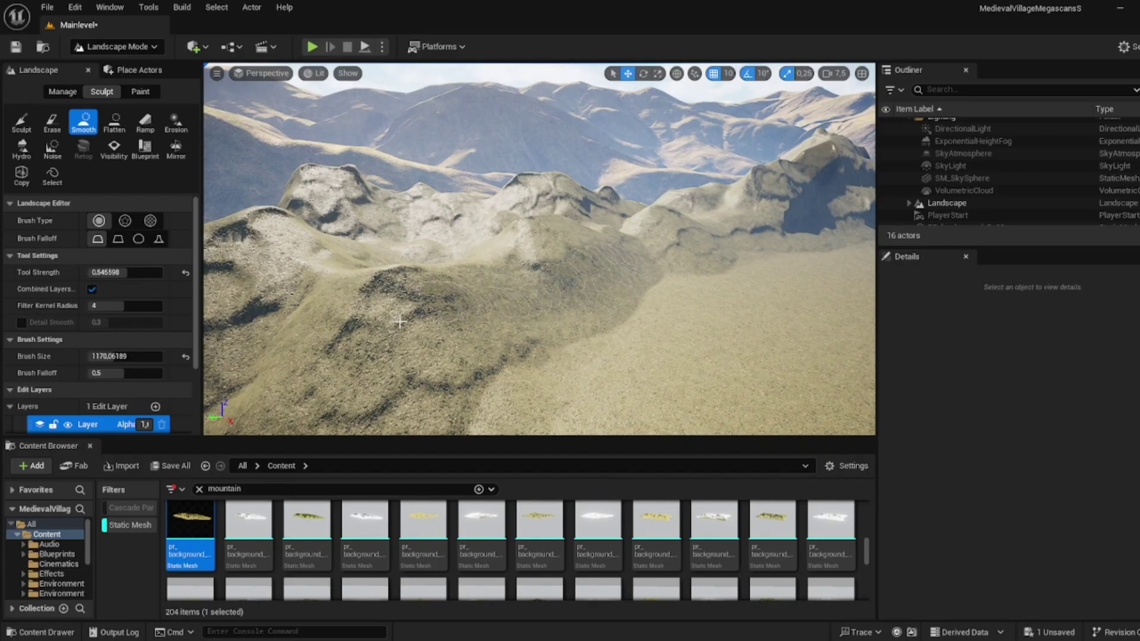
mouse_move(400, 322)
left_mouse_down()
mouse_move(438, 323)
mouse_move(313, 227)
left_mouse_up()
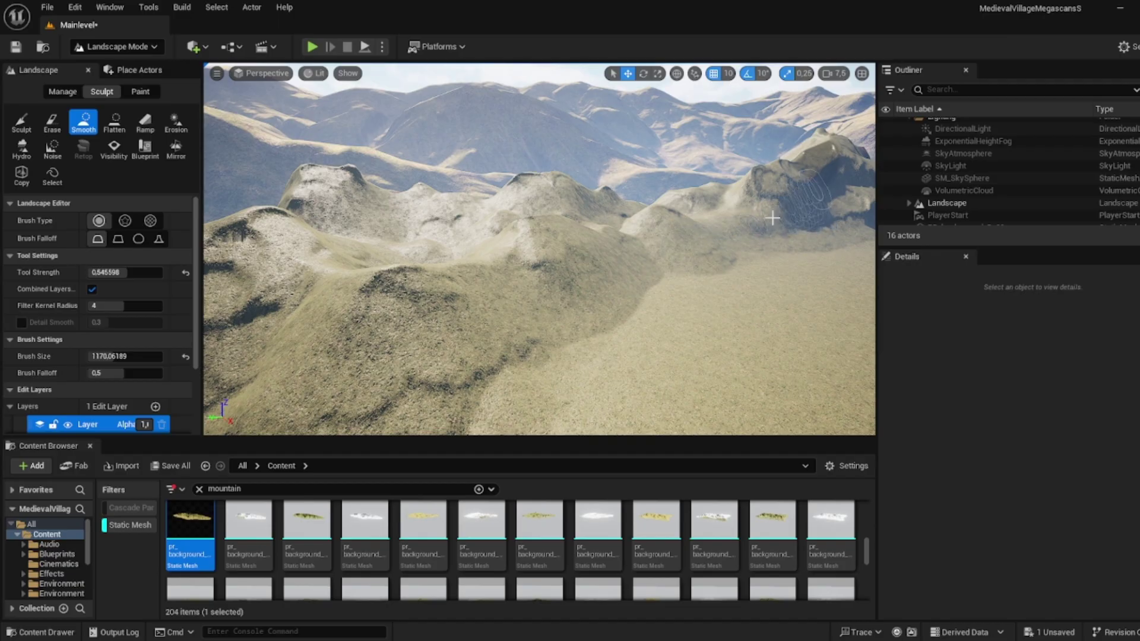
right_click_drag(773, 218, 654, 224)
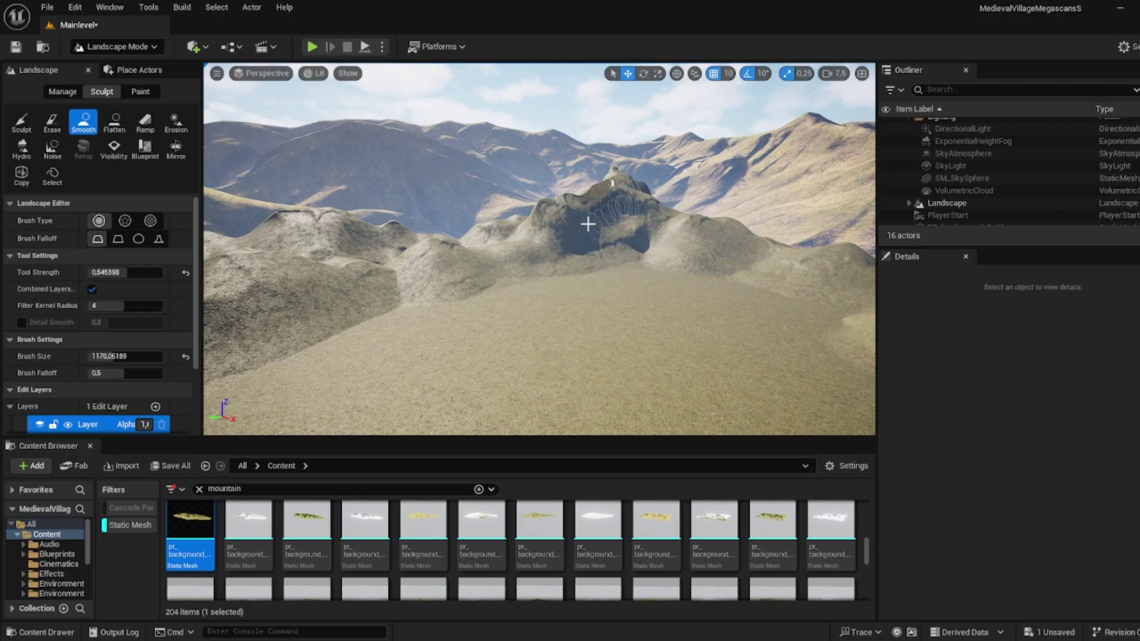
right_click_drag(644, 232, 536, 214)
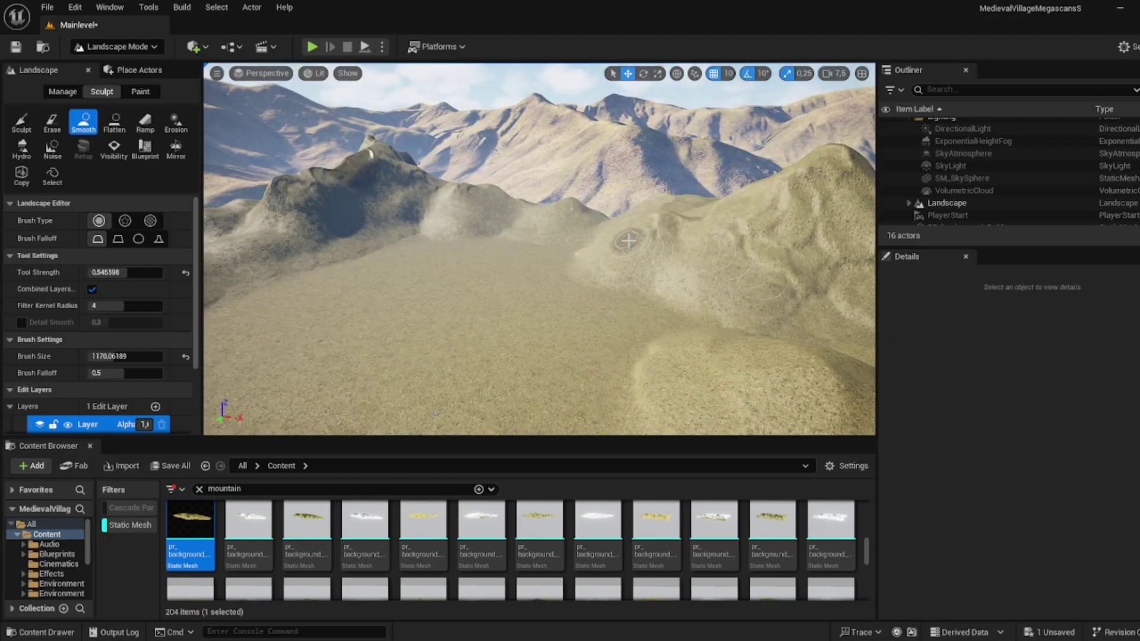
right_click_drag(640, 287, 487, 242)
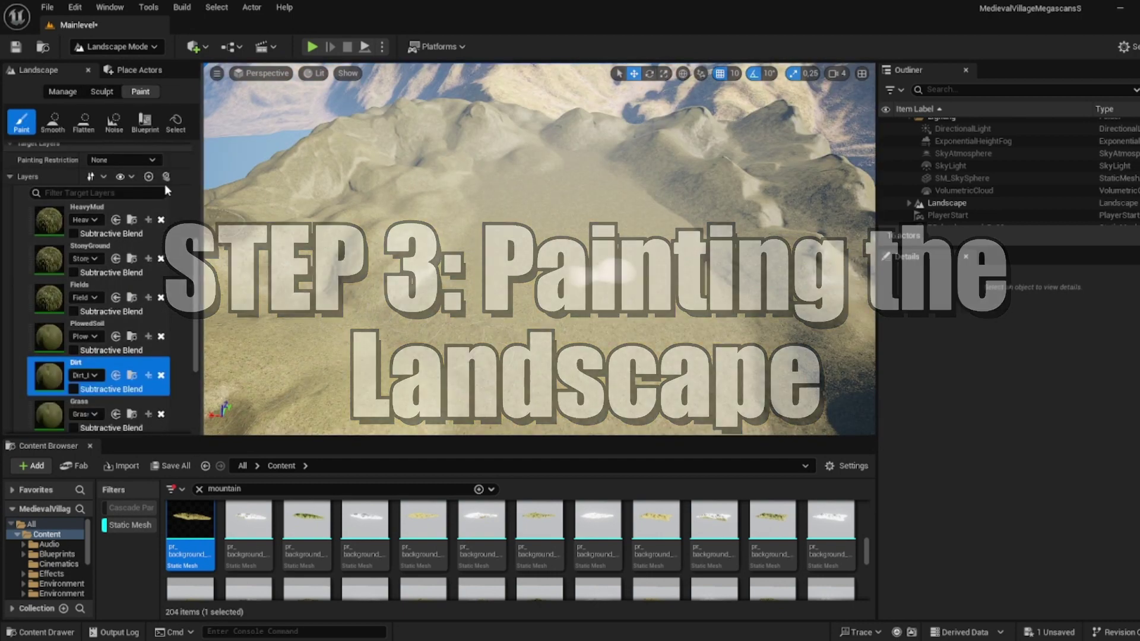
- Paint scattered Dirt layer patches across the valley floor with tool strength 0.1912 and brush size about 1024
scroll(117, 242, "down", 3)
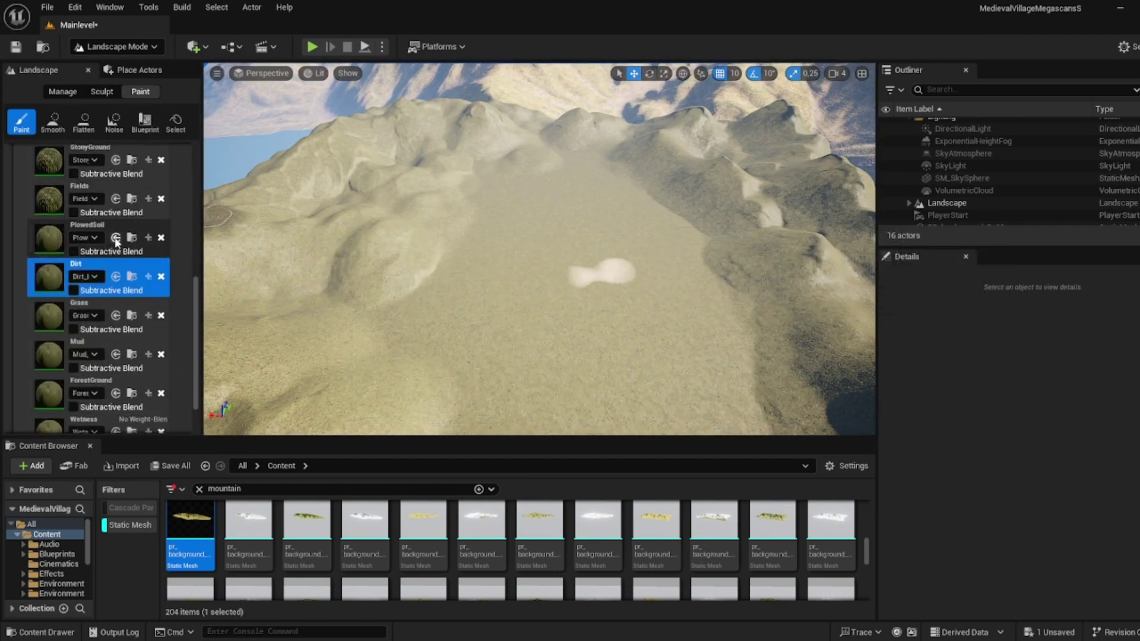
scroll(114, 235, "up", 10)
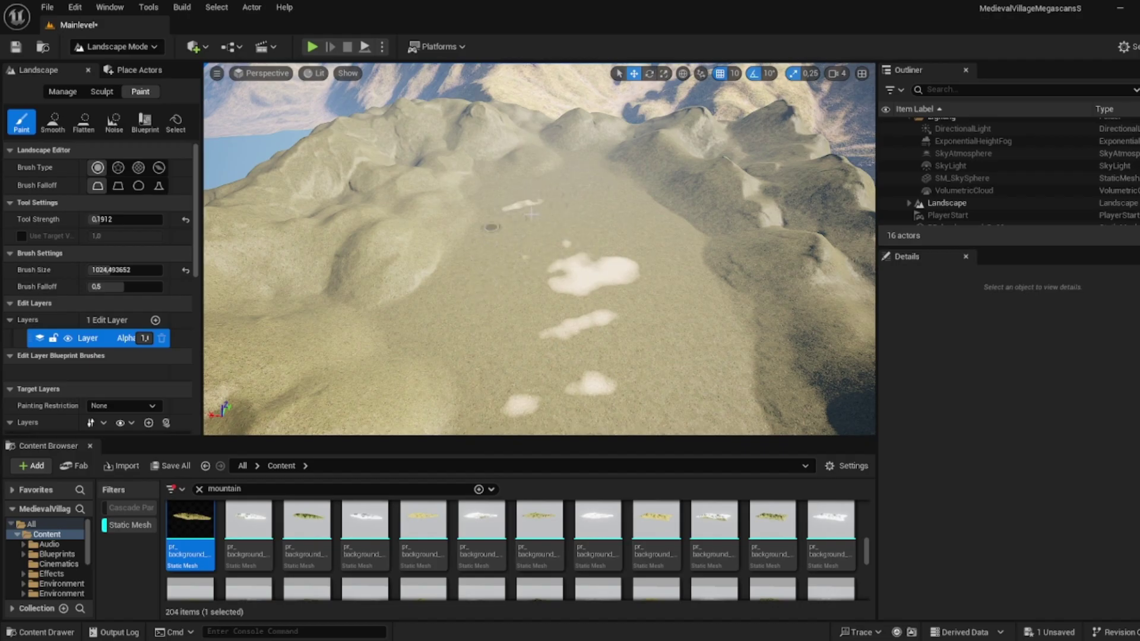
mouse_move(511, 308)
left_mouse_down()
mouse_move(689, 339)
mouse_move(649, 407)
mouse_move(706, 349)
left_mouse_up()
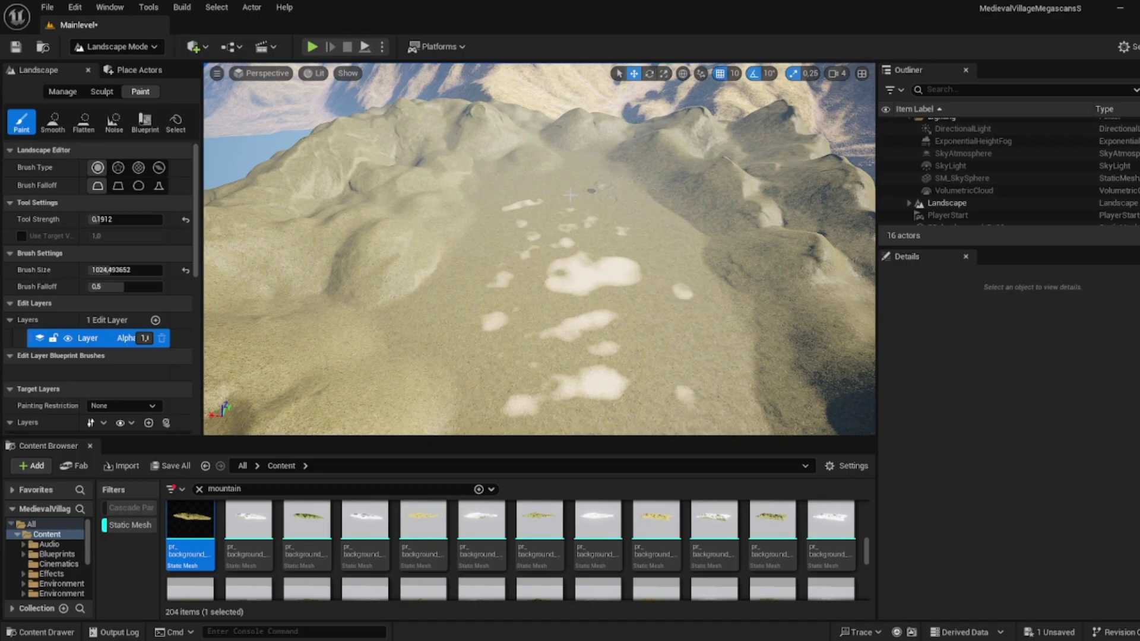
- Add patches of the HeavyMud and StonyGround layers across the valley floor
scroll(119, 303, "down", 5)
left_click(107, 218)
right_click_drag(564, 280, 445, 339)
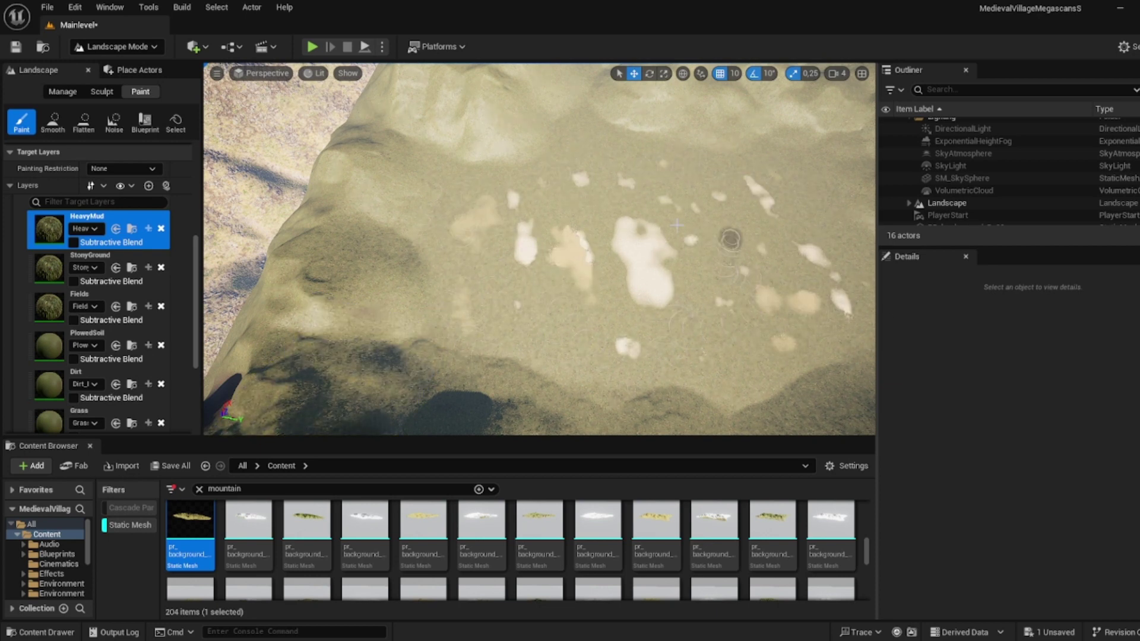
left_click(87, 318)
left_click(95, 257)
left_click(561, 267)
right_click_drag(560, 268, 718, 296)
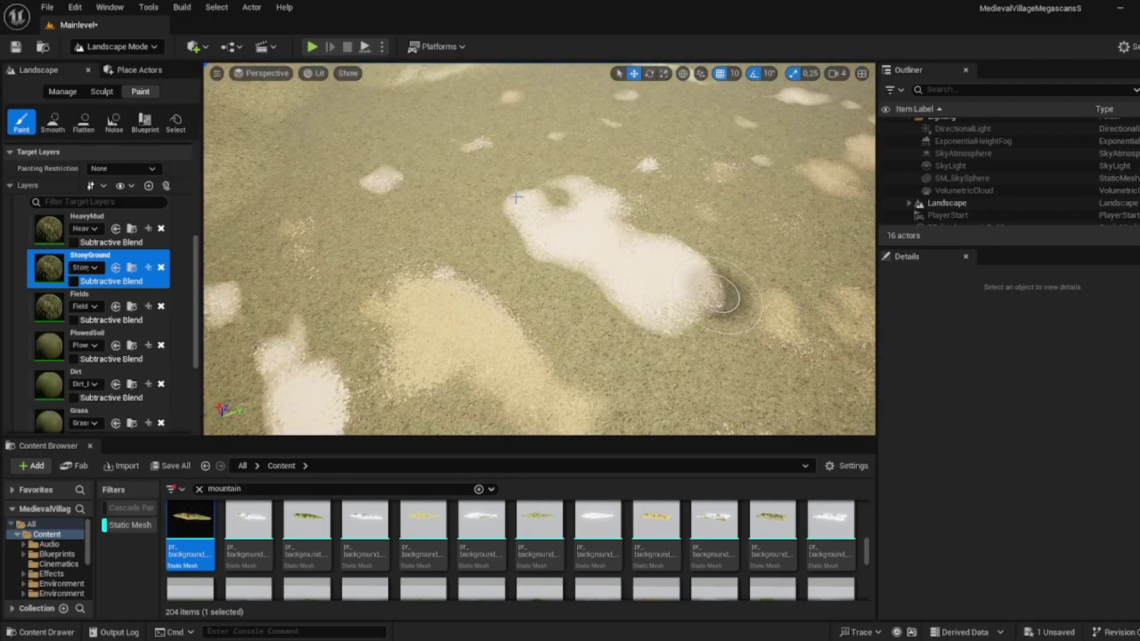
- Undo the oversized cobblestone patch and paint a narrow winding path across the valley with tool strength about 0.34 and brush size about 180
mouse_move(516, 197)
right_mouse_down()
mouse_move(523, 184)
mouse_move(600, 279)
mouse_move(636, 196)
right_mouse_up()
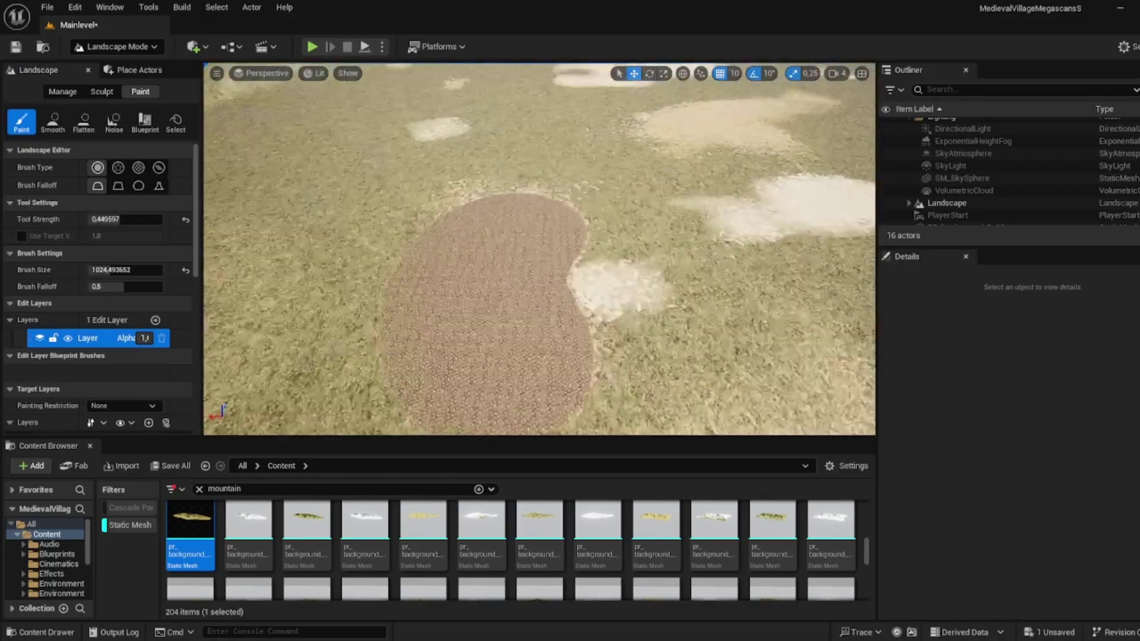
key("ctrl+z")
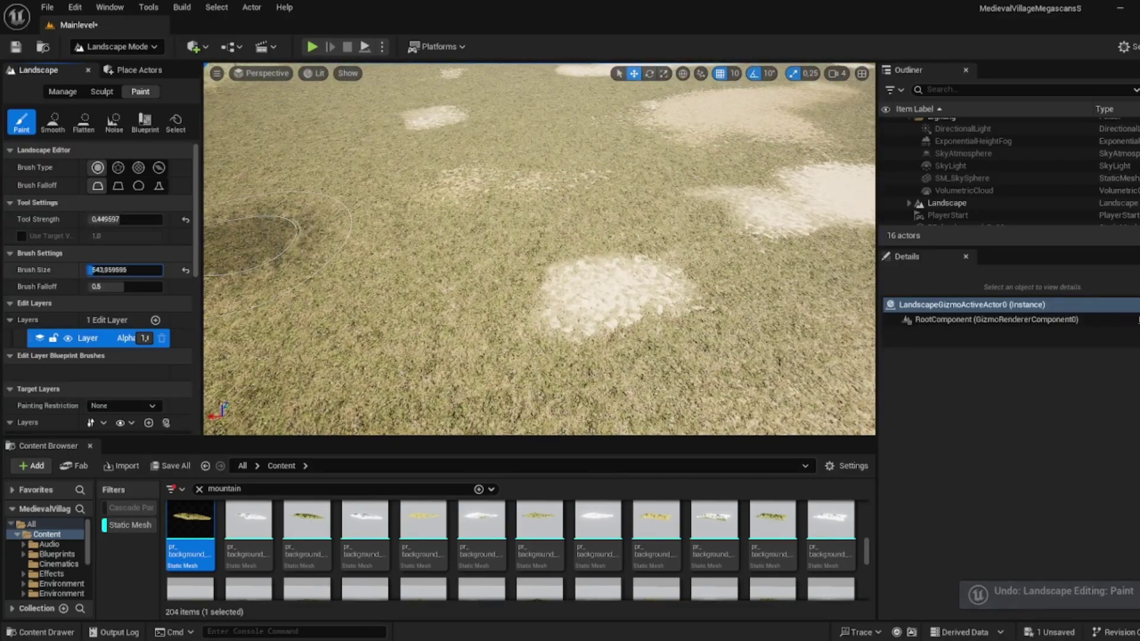
left_click_drag(106, 219, 112, 219)
left_click_drag(472, 282, 533, 375)
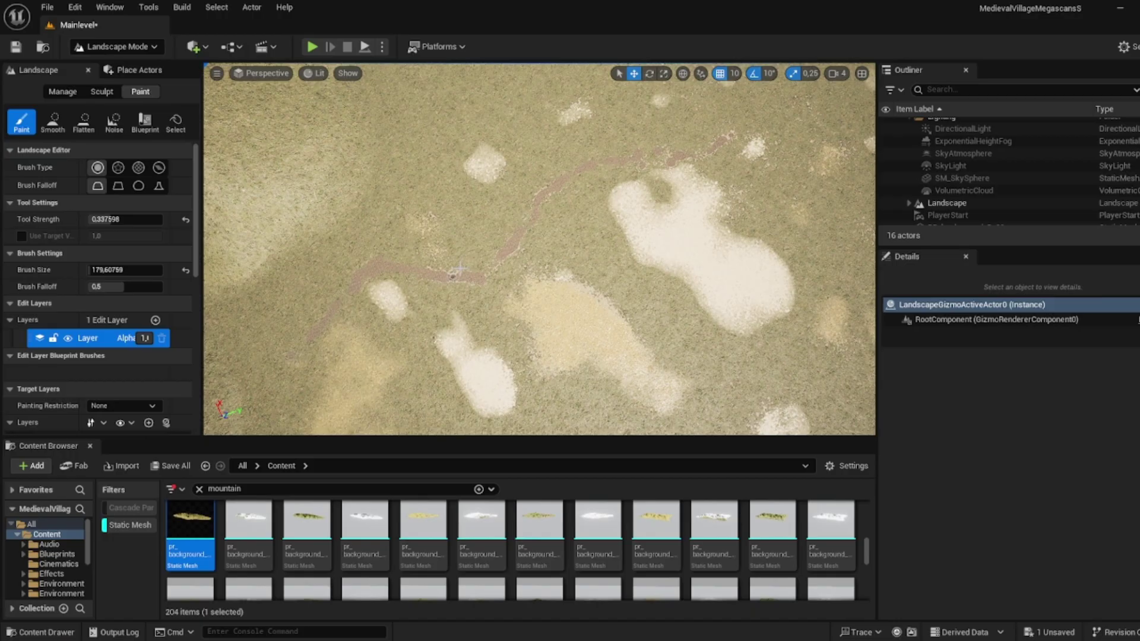
right_click_drag(461, 268, 499, 202)
- Switch to Foliage Mode and look through the project's static meshes for the spruce trees
left_click(116, 47)
left_click(110, 100)
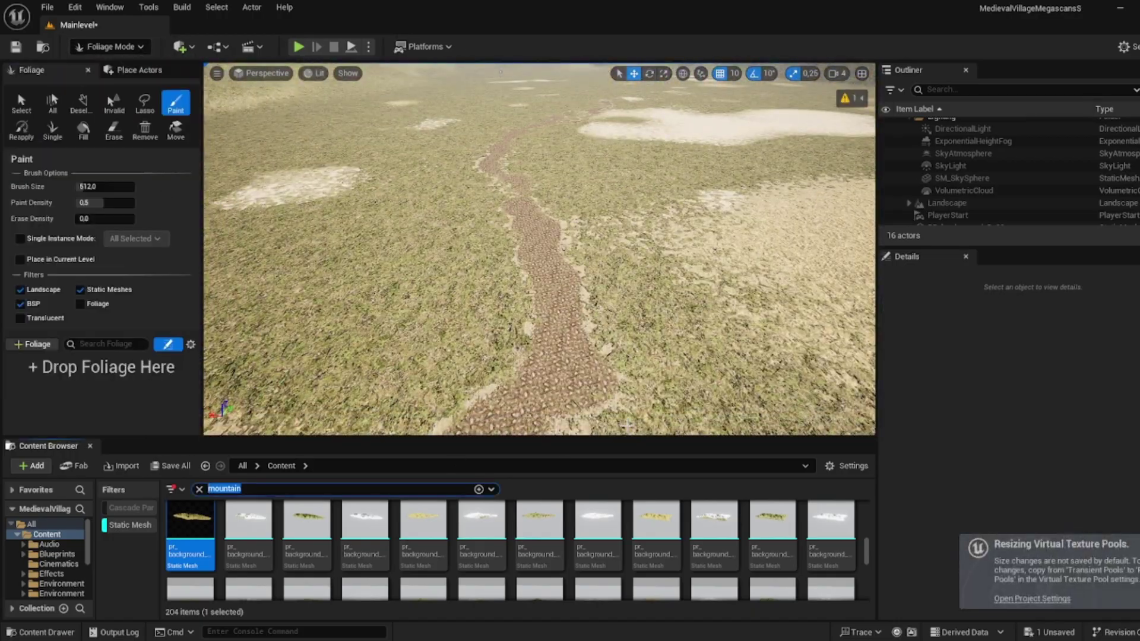
type("tree")
key("Return")
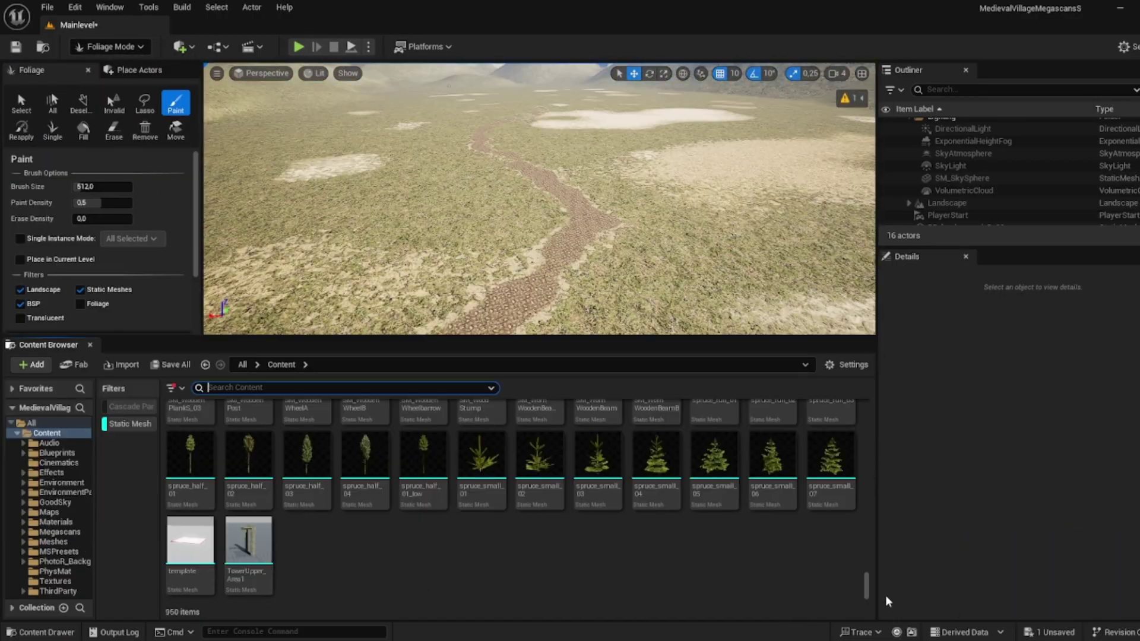
scroll(386, 528, "up", 1)
left_click(307, 493)
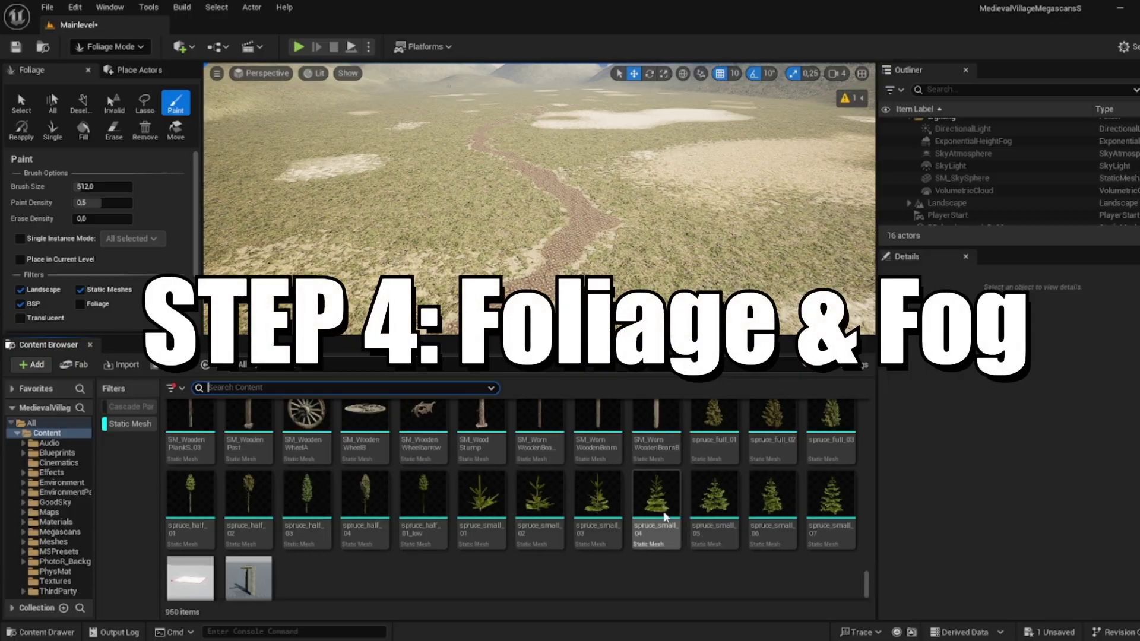
- Place a test spruce_full_01 tree beside the path, check its size against the hills, and undo the placement
mouse_move(723, 423)
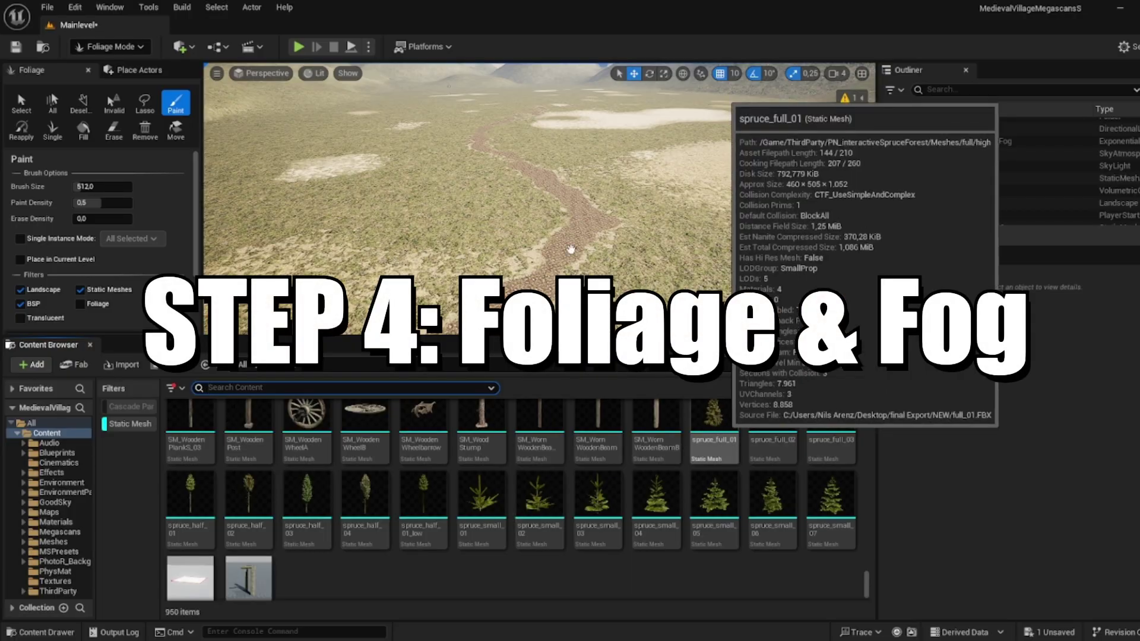
left_click_drag(571, 249, 493, 251)
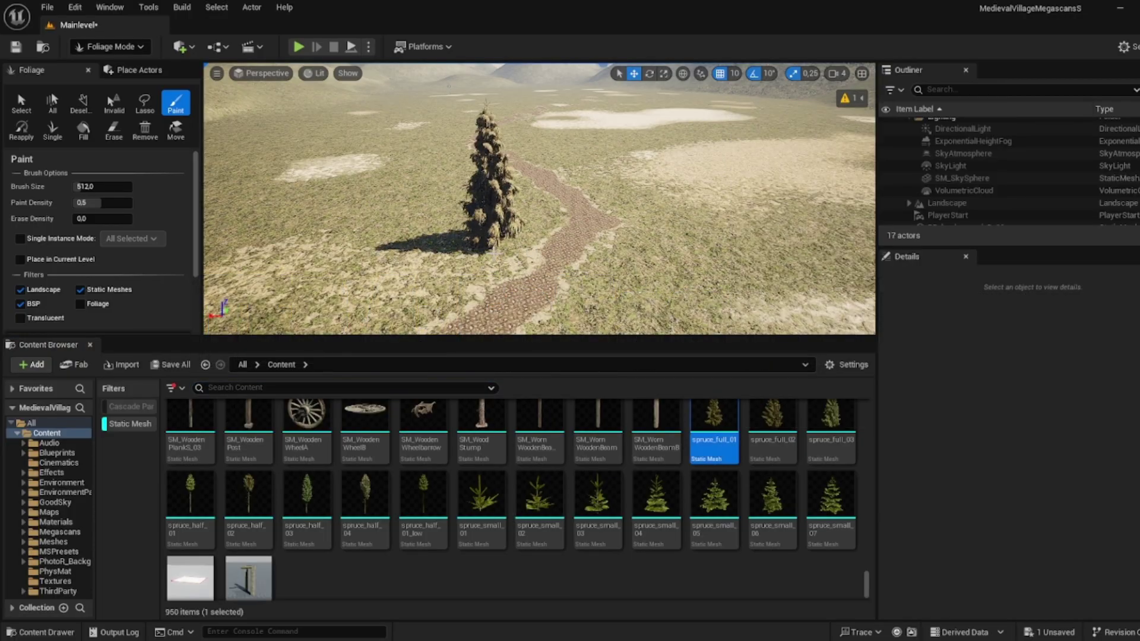
key("w")
right_click_drag(598, 303, 585, 280)
scroll(588, 320, "down", 3)
key("w")
key("s")
scroll(576, 320, "up", 3)
key("s")
key("w")
key("s")
right_click_drag(319, 131, 319, 131)
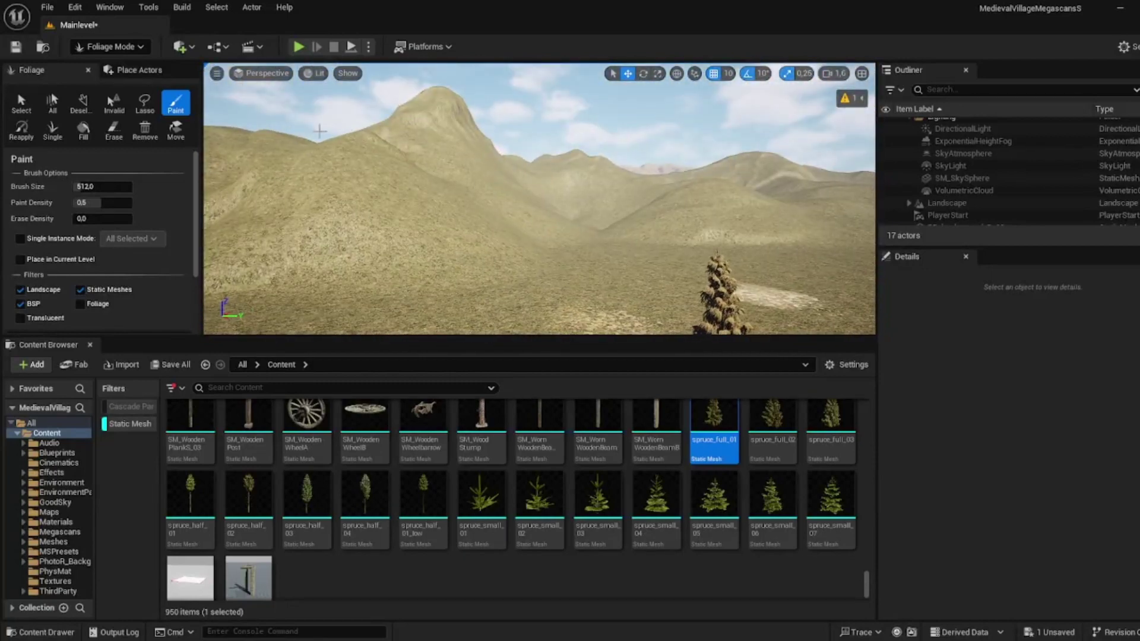
right_click_drag(553, 235, 553, 234)
key("ctrl+z")
- Add the meshes spruce_full_01 to 03, spruce_half_01 and 02, and spruce_small_03 as foliage types
left_click(829, 433, "shift")
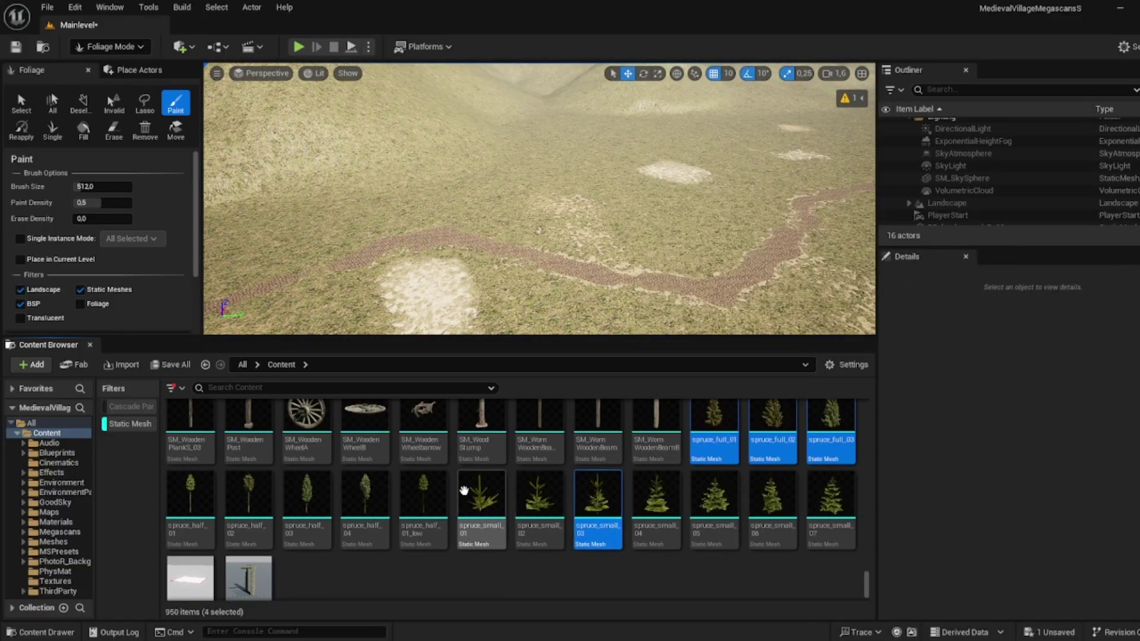
left_click(188, 505, "ctrl")
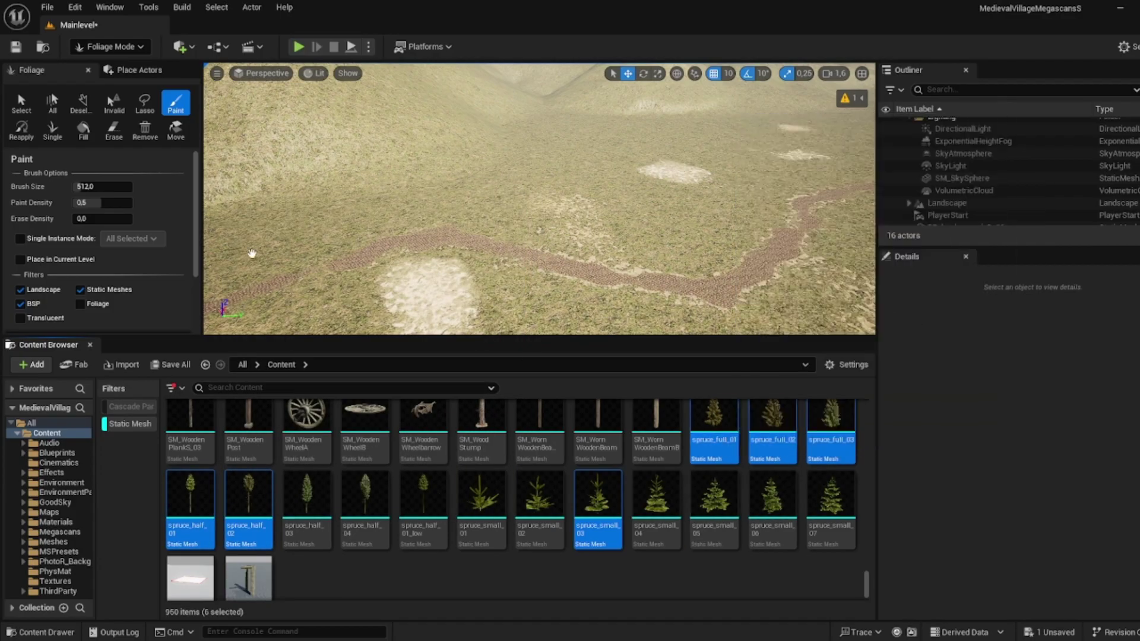
left_click_drag(721, 436, 112, 81)
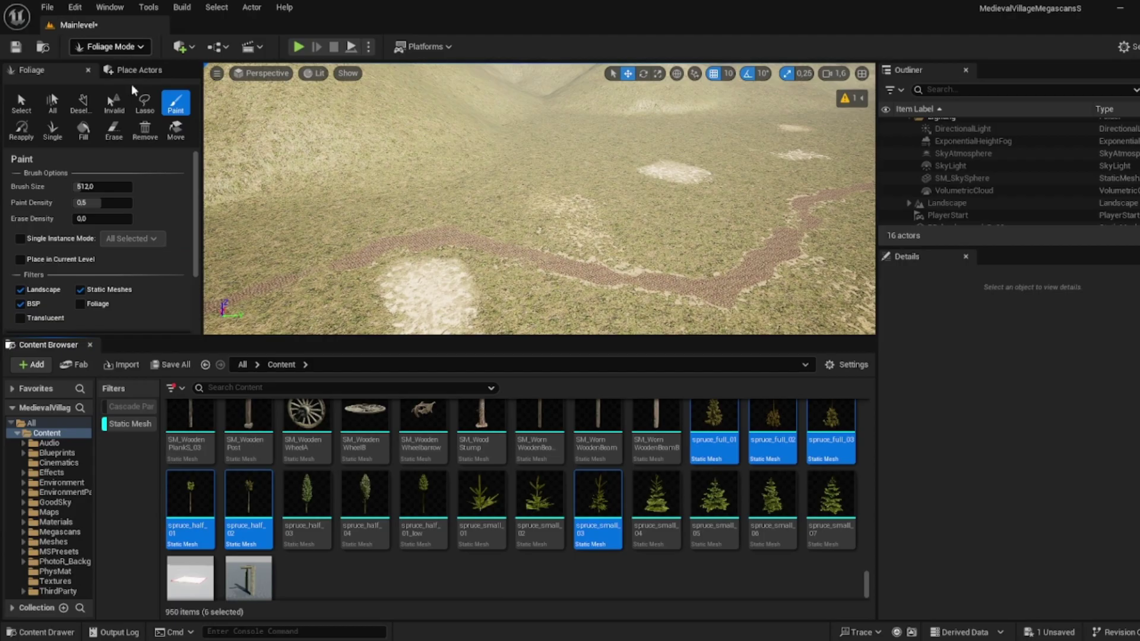
scroll(127, 264, "down", 4)
left_click_drag(751, 425, 130, 296)
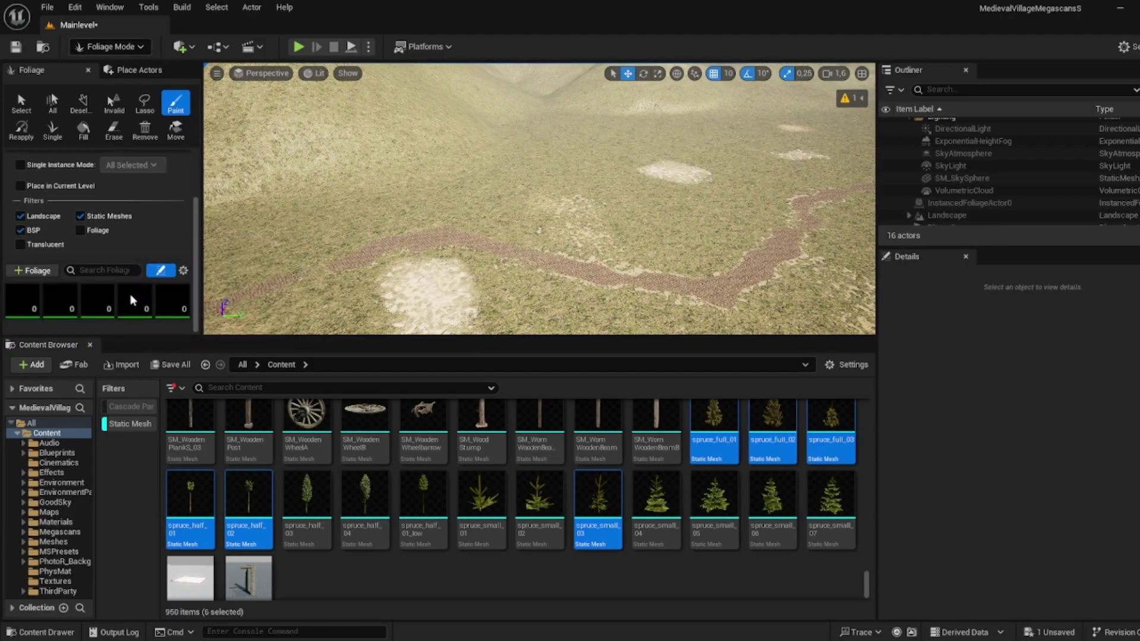
scroll(130, 296, "down", 1)
left_click(33, 307)
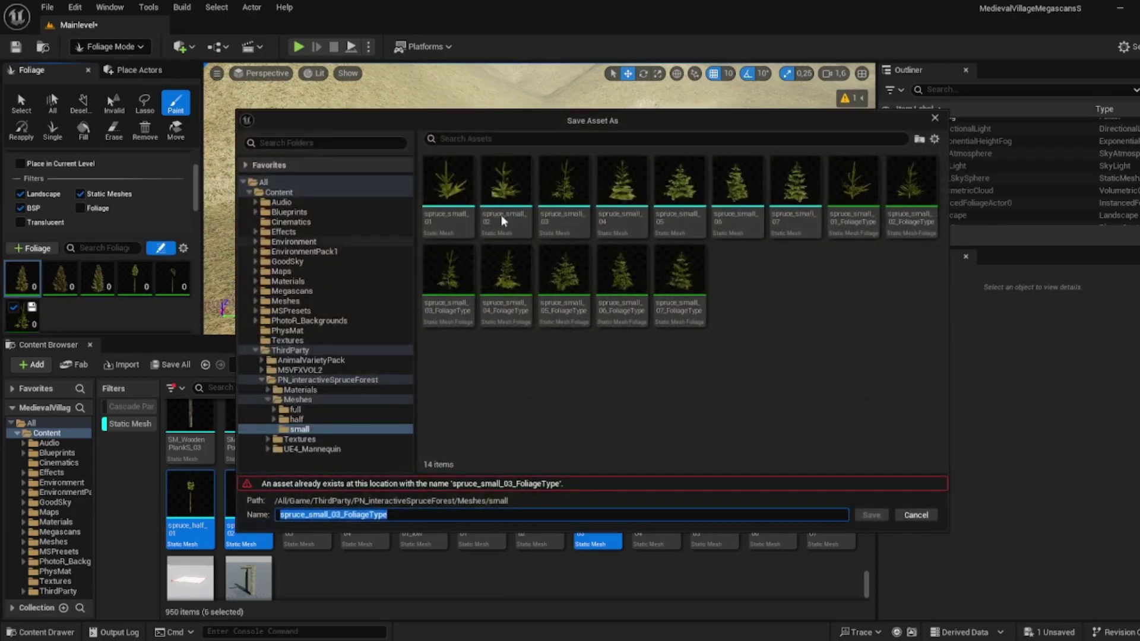
left_click(943, 122)
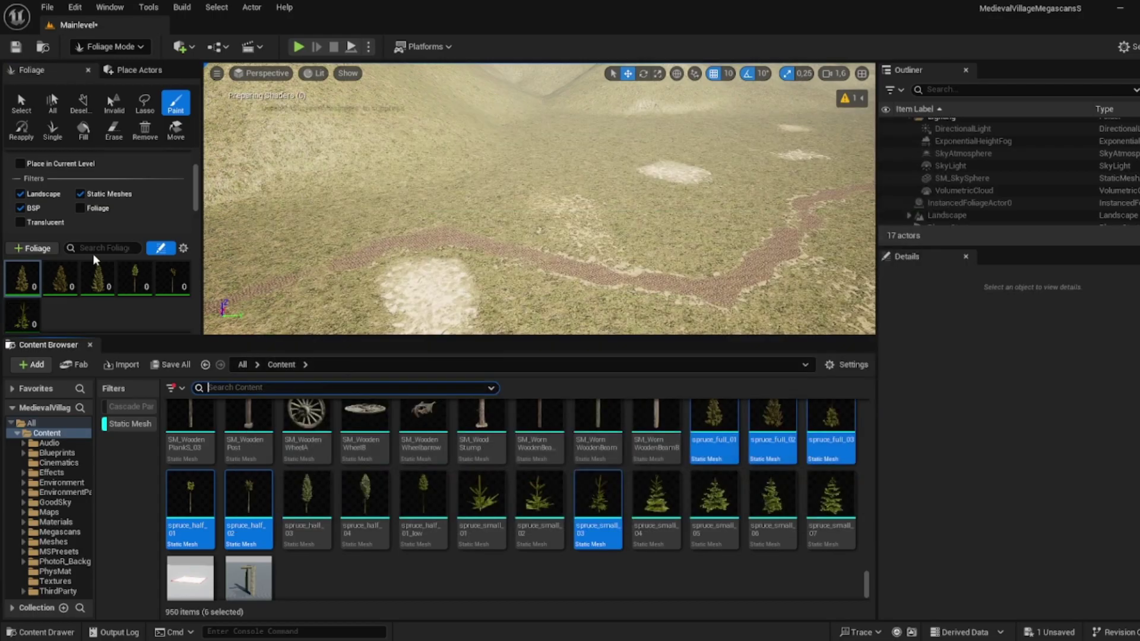
- For all six spruce foliage types, turn off Align to Normal and turn on Average Normal
left_click(25, 318)
scroll(149, 303, "down", 5)
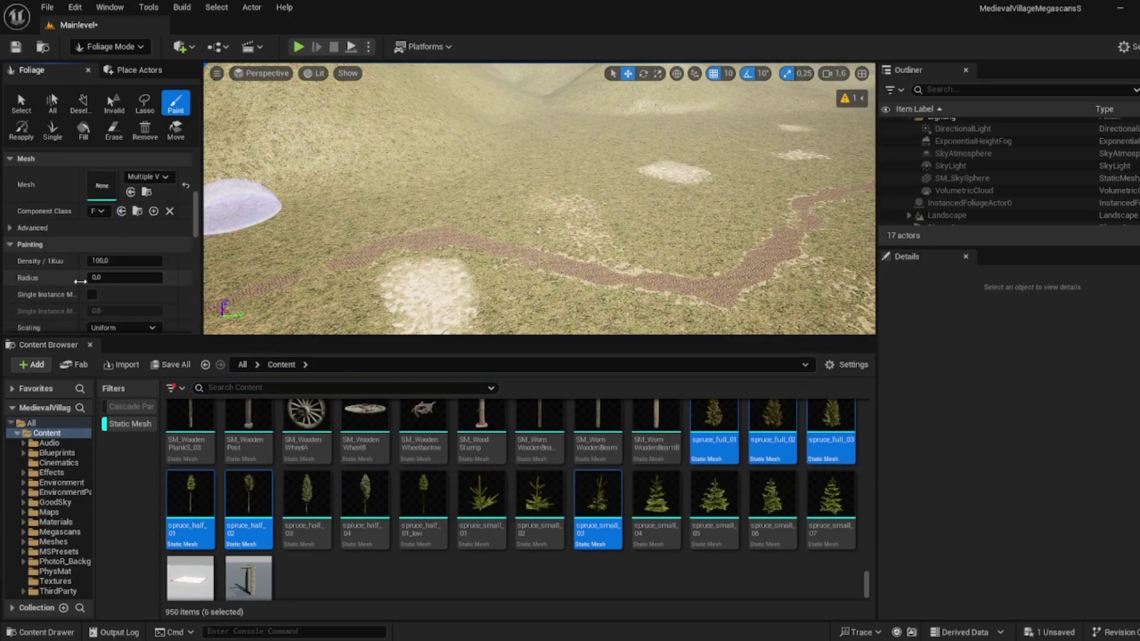
scroll(96, 294, "down", 4)
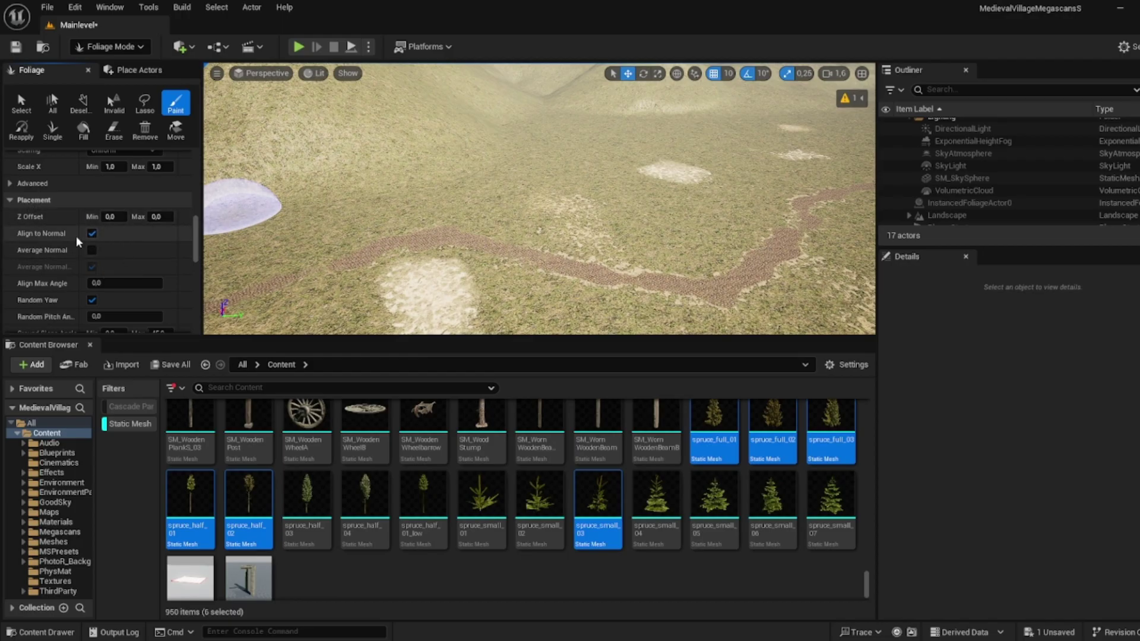
scroll(89, 252, "down", 1)
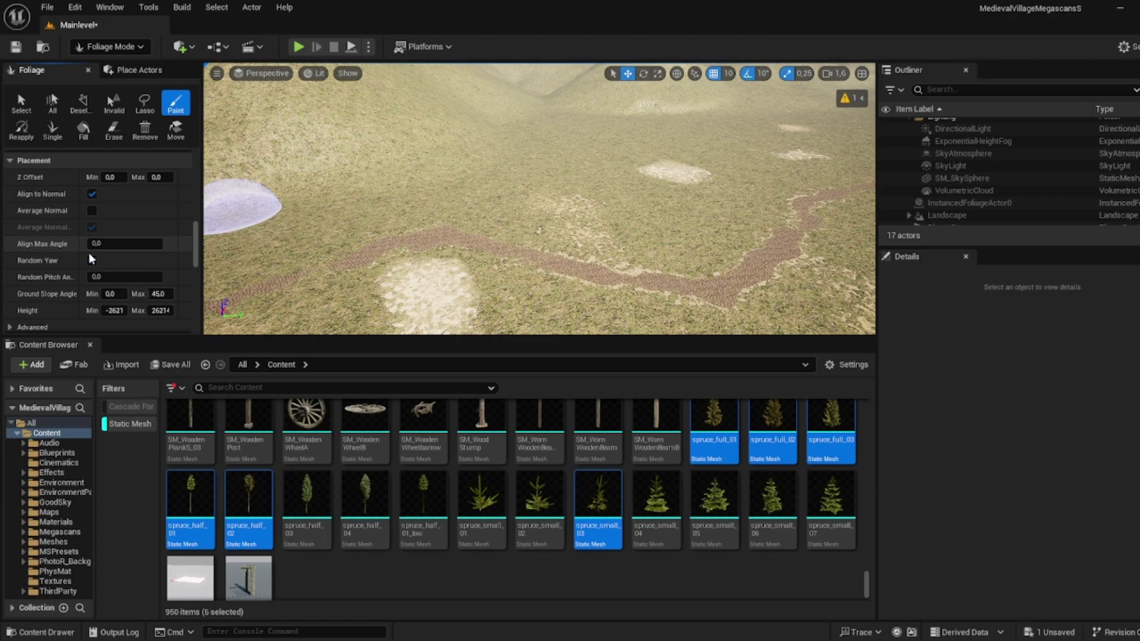
scroll(87, 252, "up", 3)
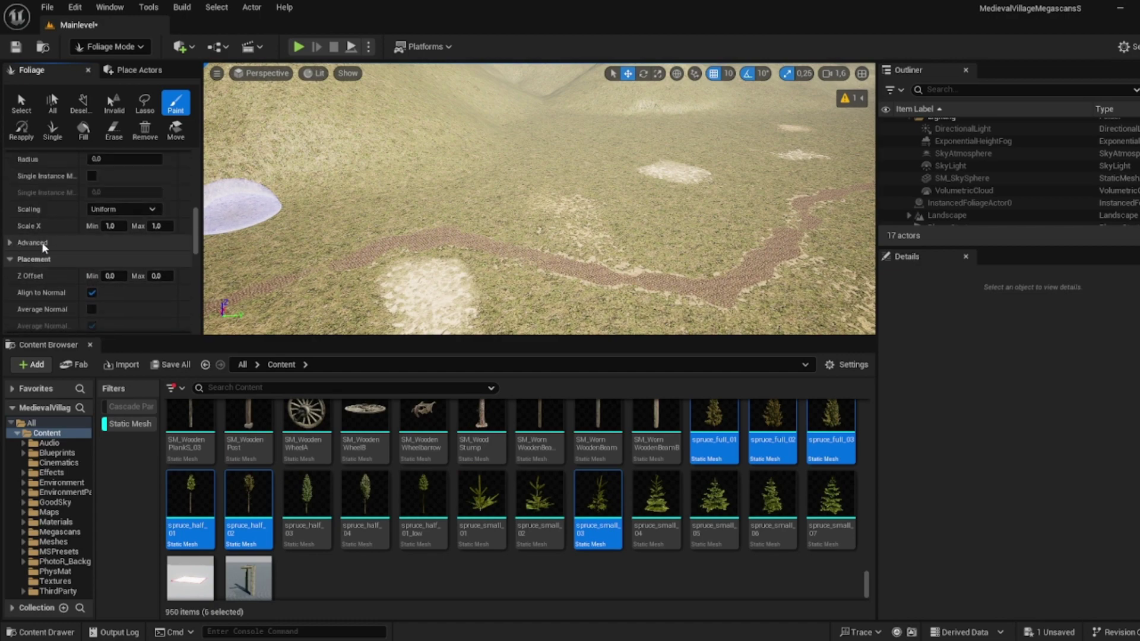
scroll(72, 241, "down", 3)
left_click(89, 252)
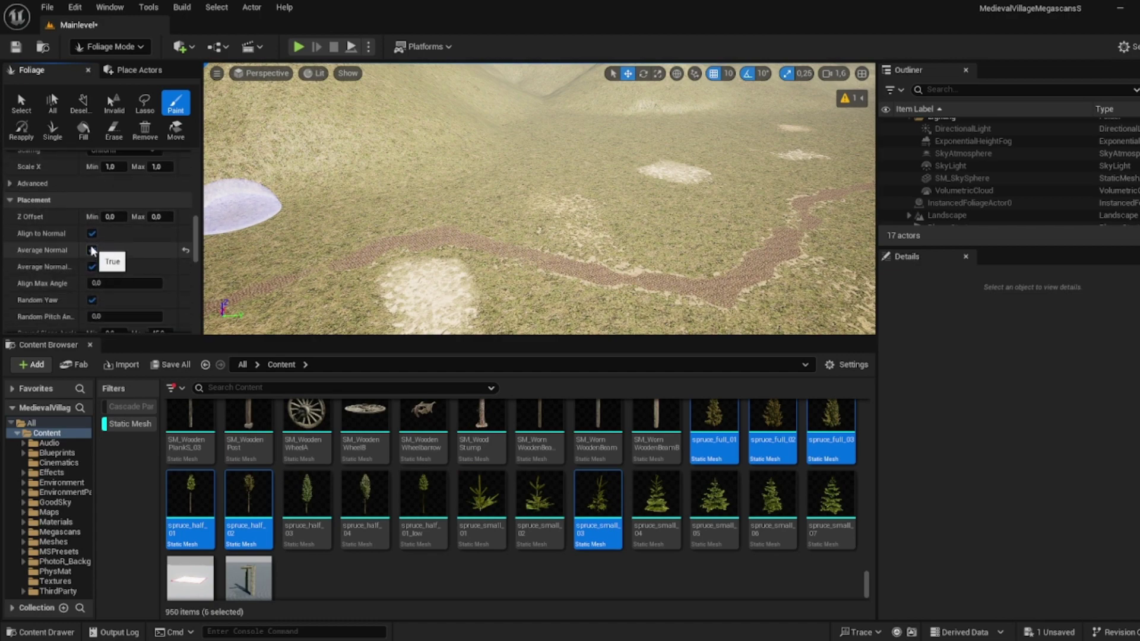
left_click(91, 247)
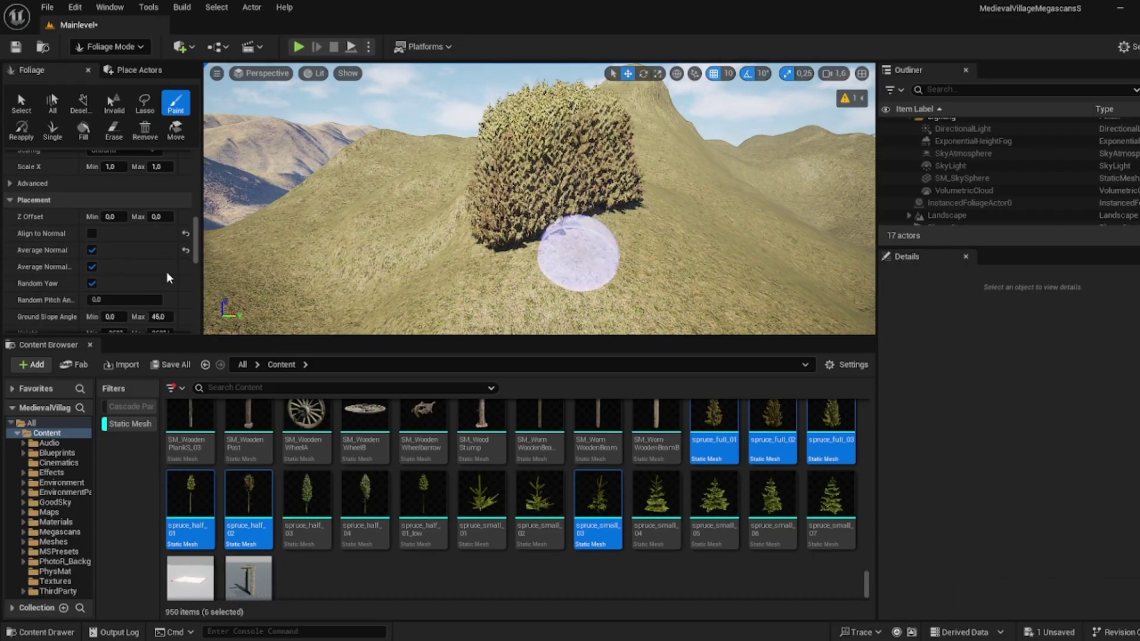
left_click(92, 233)
- Undo the dense test clump on the hill and disable Average Normal Single Component and Random Yaw for the spruces
key("ctrl+z")
left_click(92, 265)
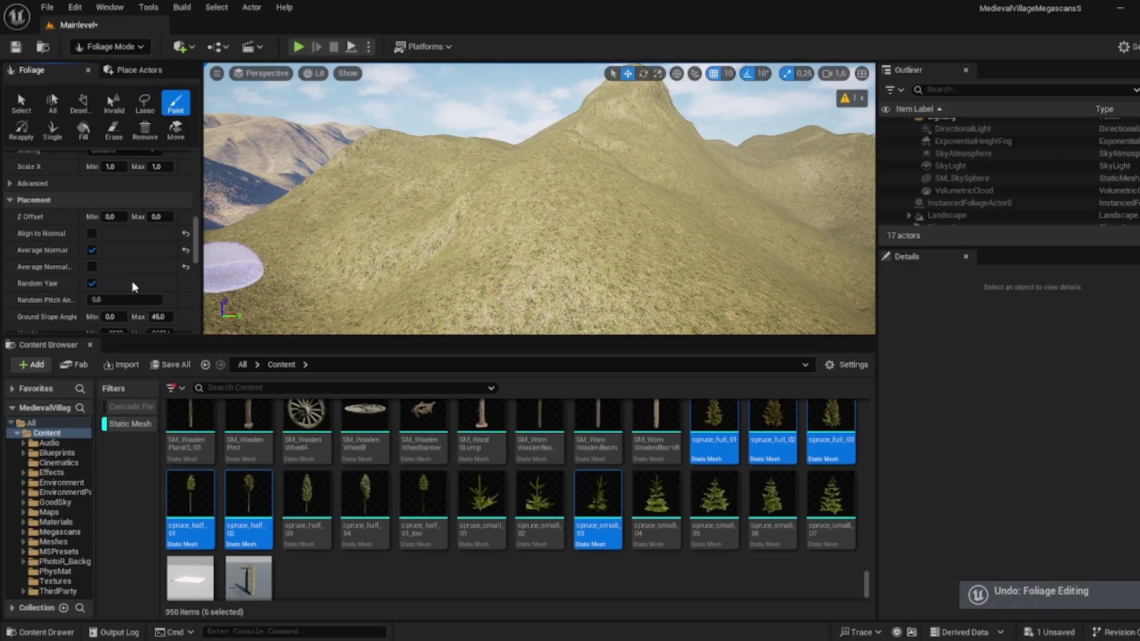
left_click(92, 284)
- Test-paint spruces on the hill with the changed placement settings and undo the stroke
left_click(520, 249)
mouse_move(653, 205)
right_mouse_down()
mouse_move(618, 208)
mouse_move(671, 208)
mouse_move(632, 215)
mouse_move(689, 285)
right_mouse_up()
key("ctrl+z")
right_click_drag(659, 237, 659, 196)
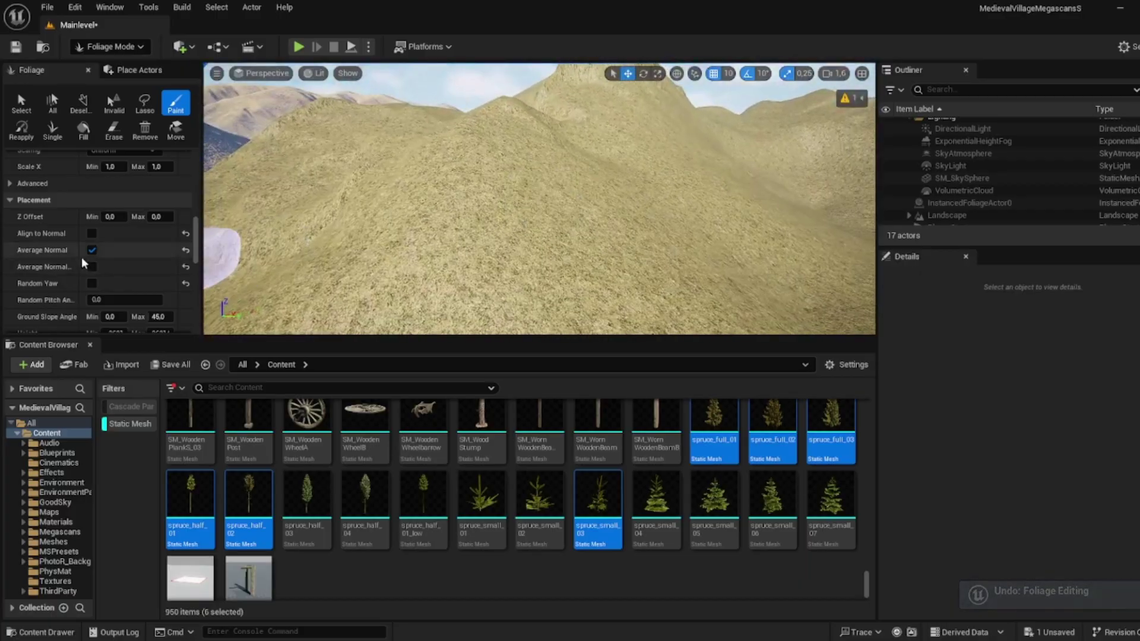
- Set the spruces' foliage density to 1.0, test-paint a spot on the hill, and undo it
scroll(80, 258, "up", 5)
scroll(98, 263, "up", 1)
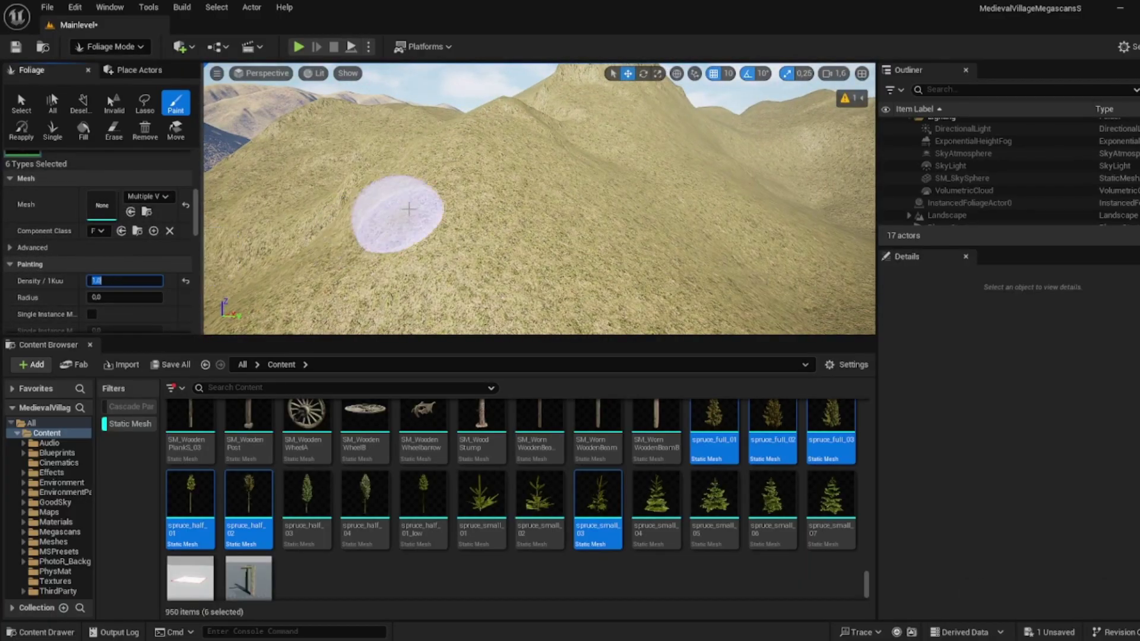
left_click(420, 226)
key("ctrl+z")
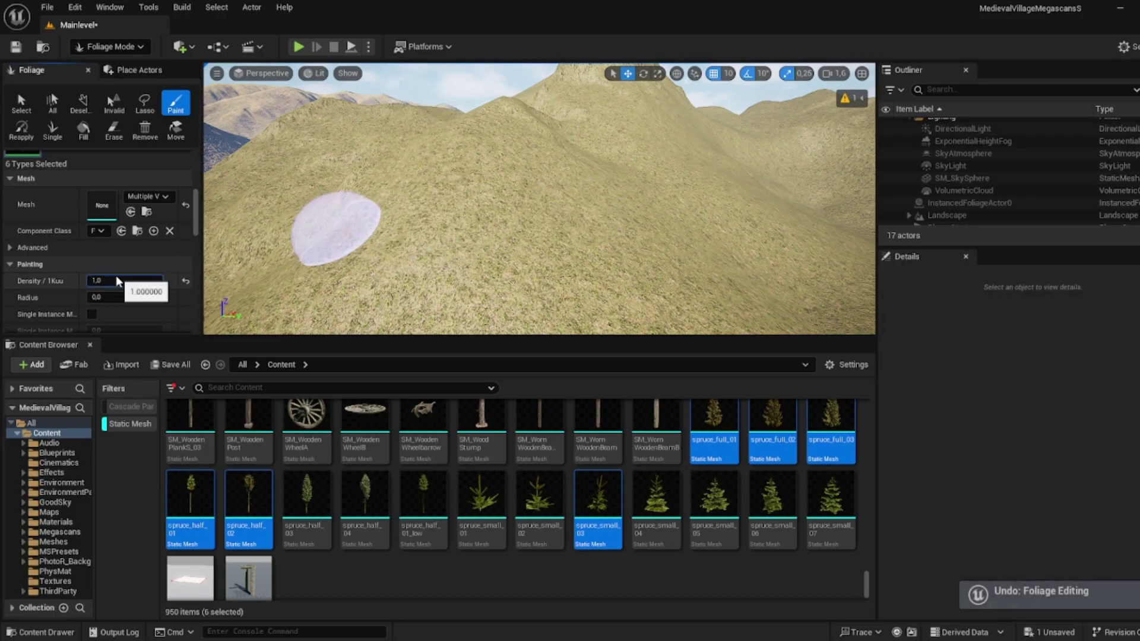
- Set the spruces' foliage density to 0.5 and paint a small clump of trees on the hill
left_click(98, 280)
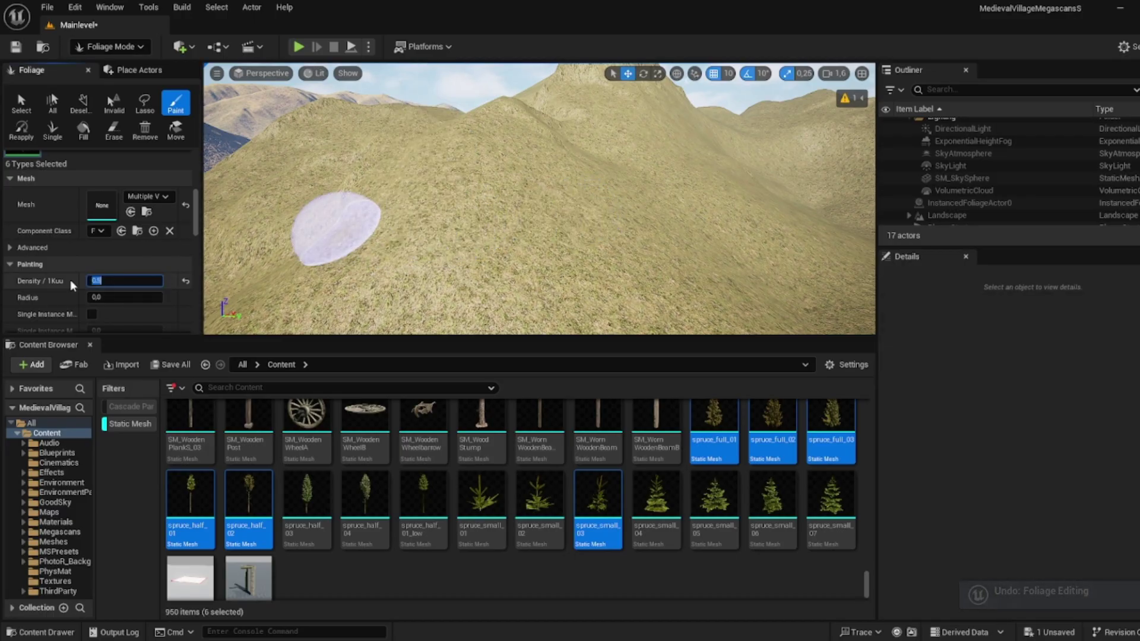
mouse_move(499, 163)
left_mouse_down()
mouse_move(620, 182)
mouse_move(442, 209)
left_mouse_up()
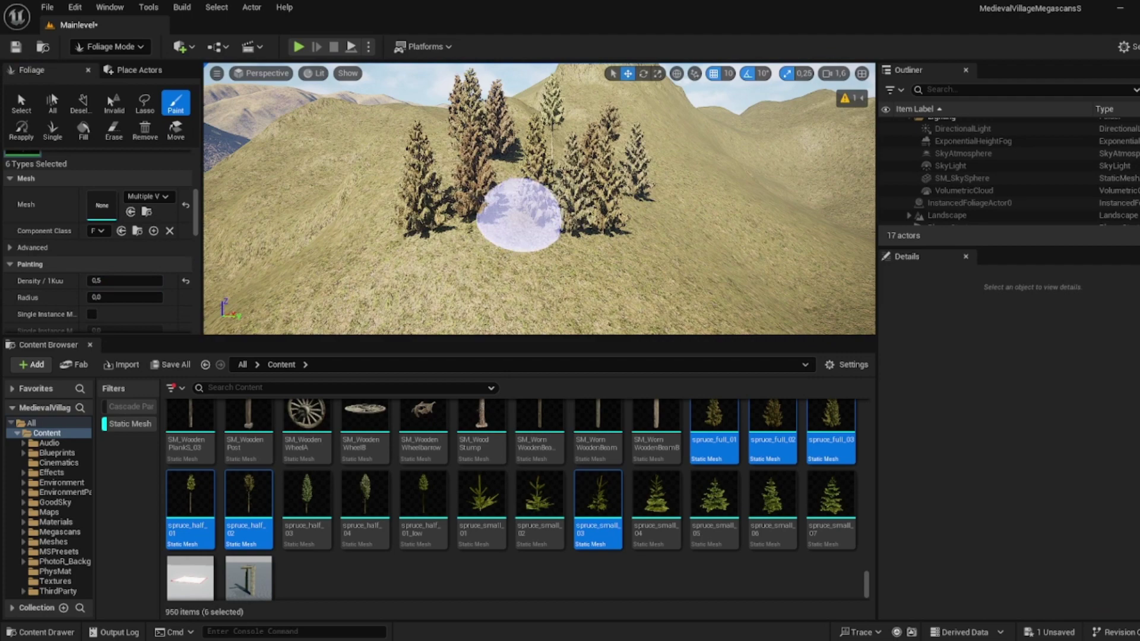
mouse_move(550, 208)
right_mouse_down()
mouse_move(659, 237)
mouse_move(552, 210)
mouse_move(518, 220)
mouse_move(575, 217)
mouse_move(454, 241)
right_mouse_up()
key("s")
scroll(550, 211, "up", 1)
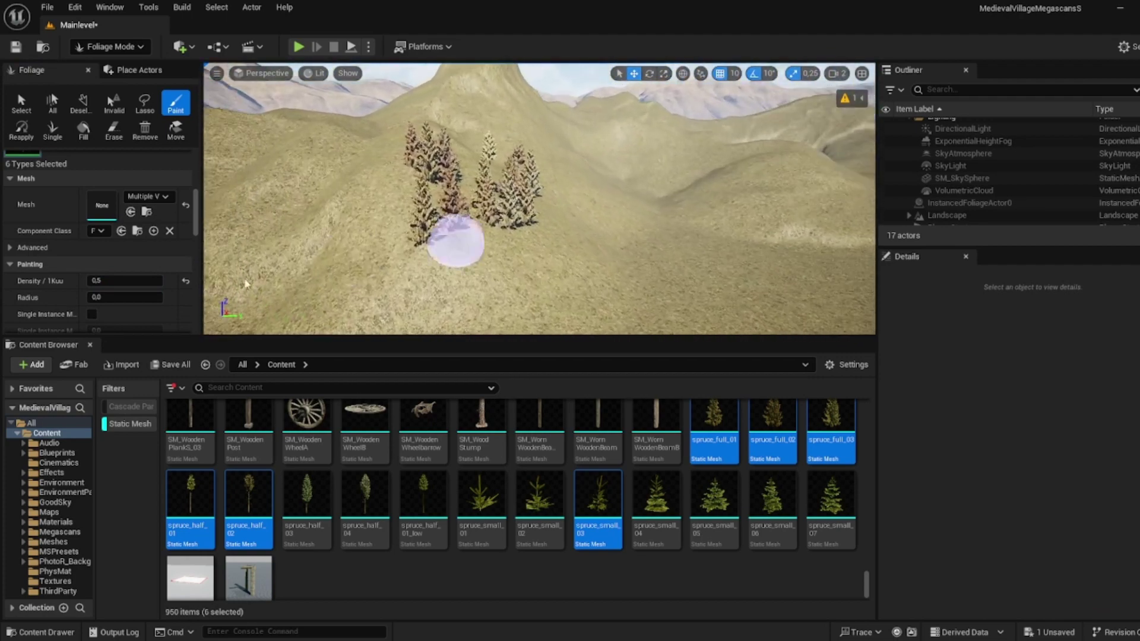
- Review the spruce foliage types' painting, placement, scalability and physics settings
scroll(126, 263, "down", 10)
scroll(146, 268, "down", 18)
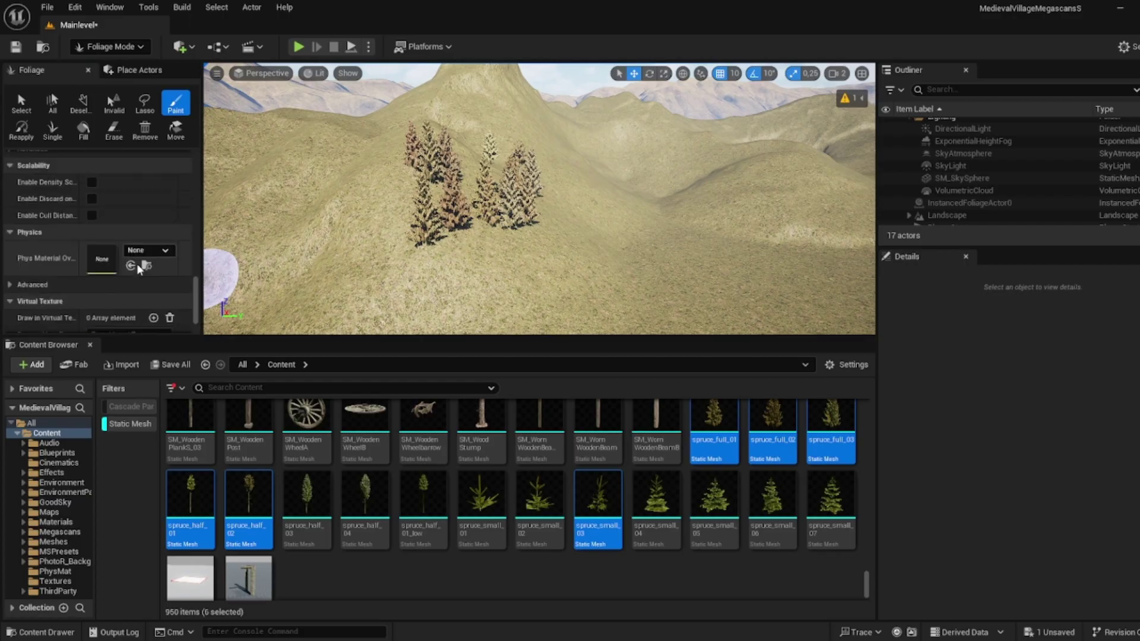
scroll(139, 260, "up", 18)
scroll(138, 259, "up", 10)
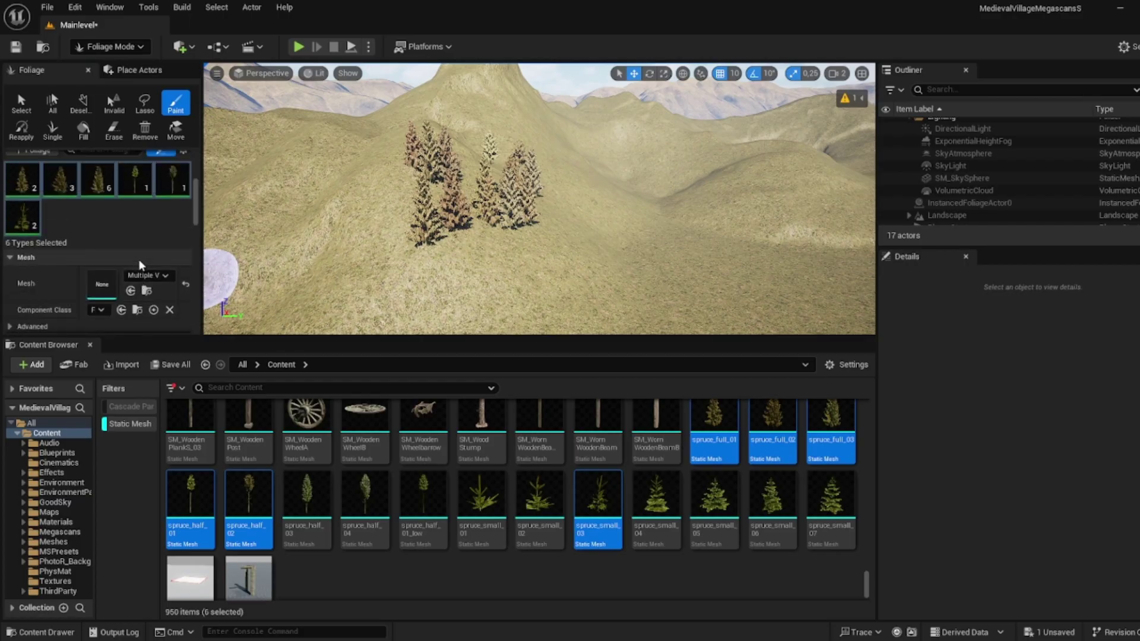
scroll(113, 259, "down", 8)
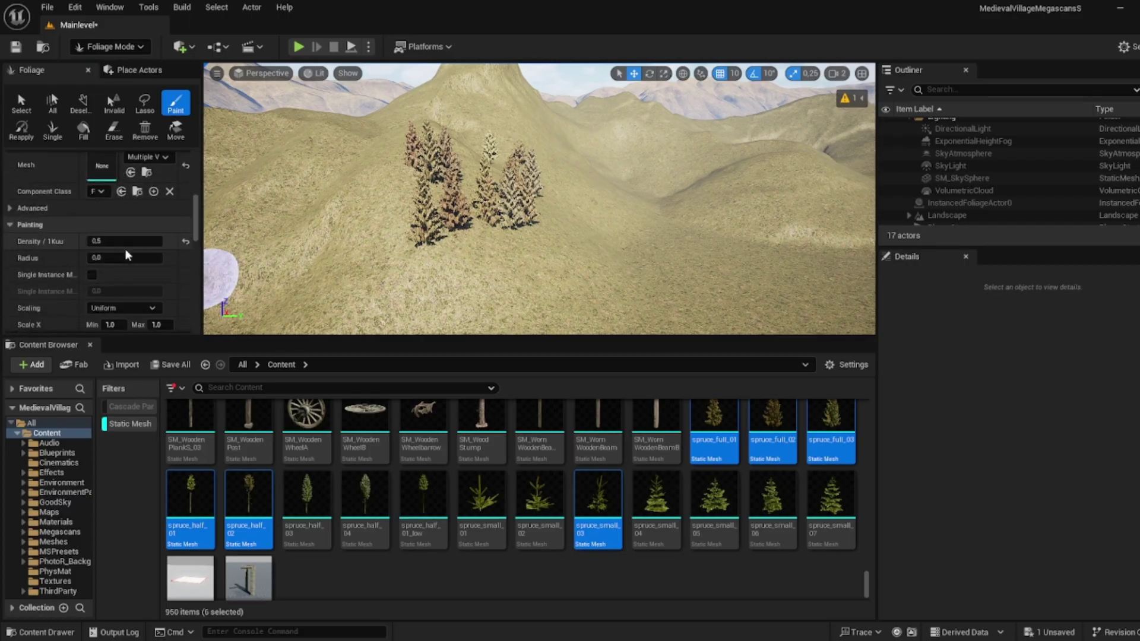
scroll(122, 256, "down", 3)
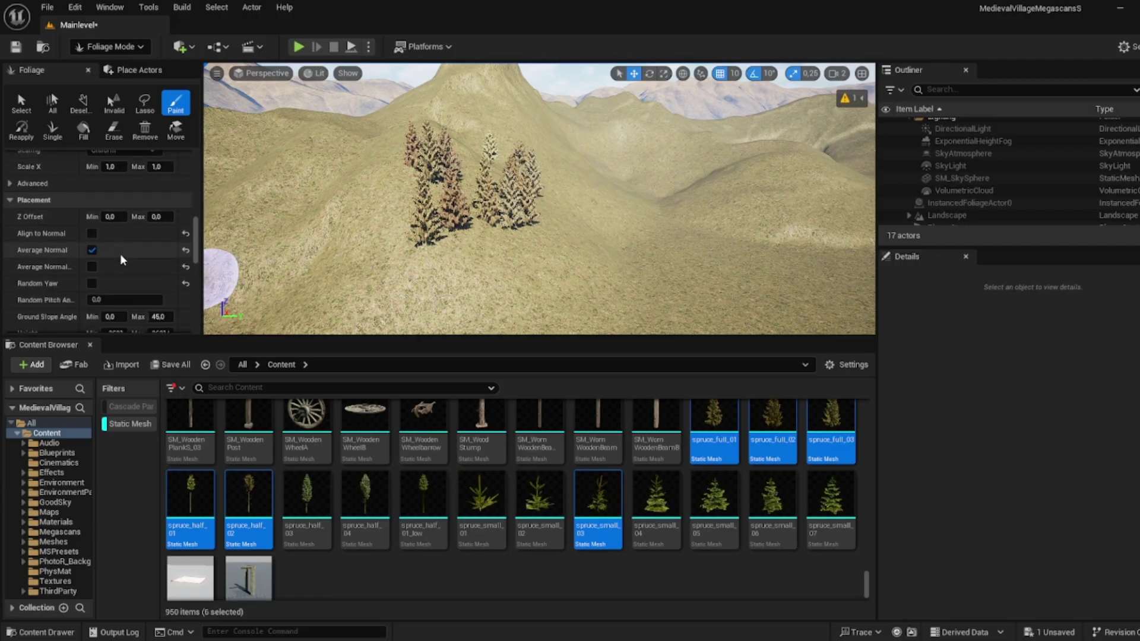
scroll(122, 256, "up", 4)
- Paint a spruce forest along the hill slopes around the existing clump
right_click_drag(587, 205, 614, 207)
mouse_move(617, 215)
left_mouse_down()
mouse_move(394, 183)
mouse_move(363, 145)
left_mouse_up()
right_click_drag(601, 214, 689, 143)
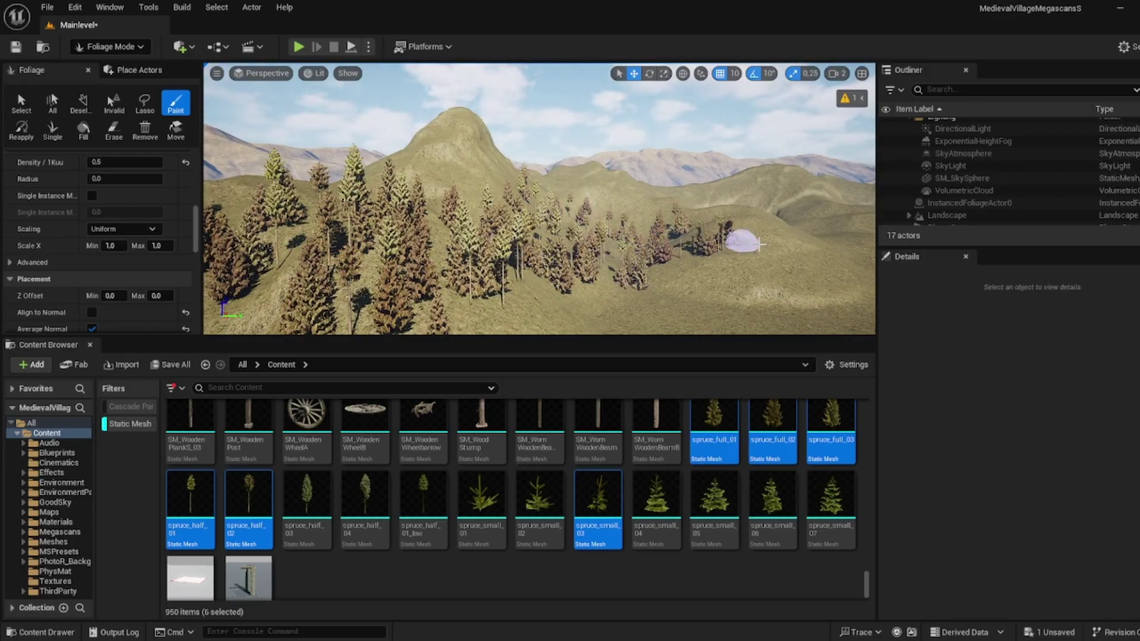
- Paint spruces over the bare upper slopes of the hill around the existing forest, and undo the last stroke
right_click_drag(596, 234, 523, 220)
scroll(508, 225, "up", 4)
key("s")
key("w")
scroll(130, 178, "up", 3)
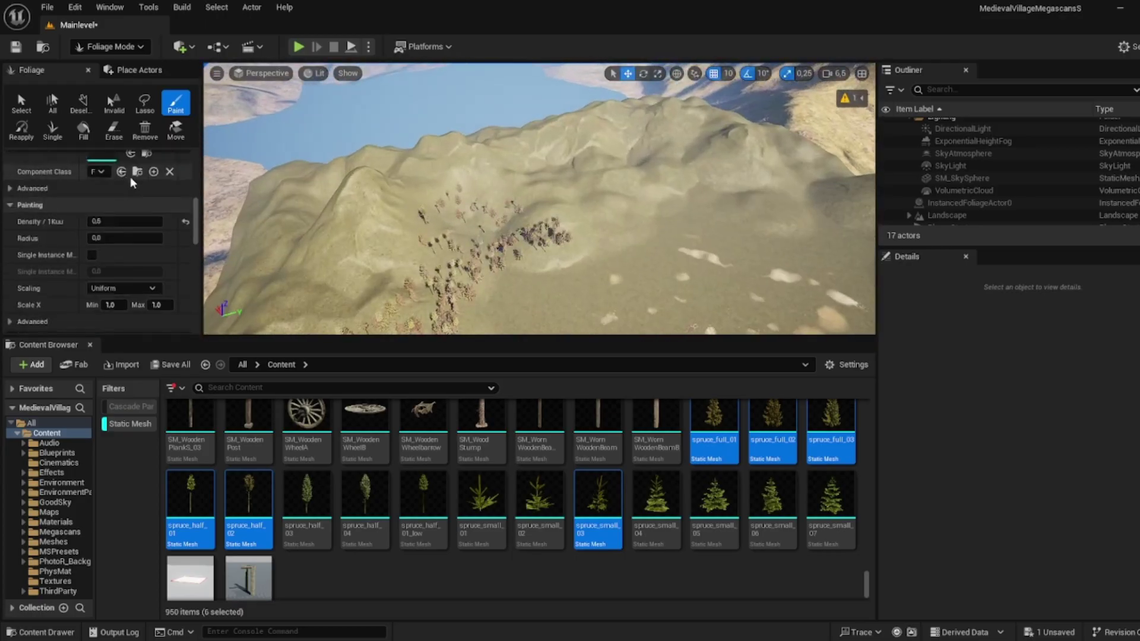
scroll(131, 233, "down", 6)
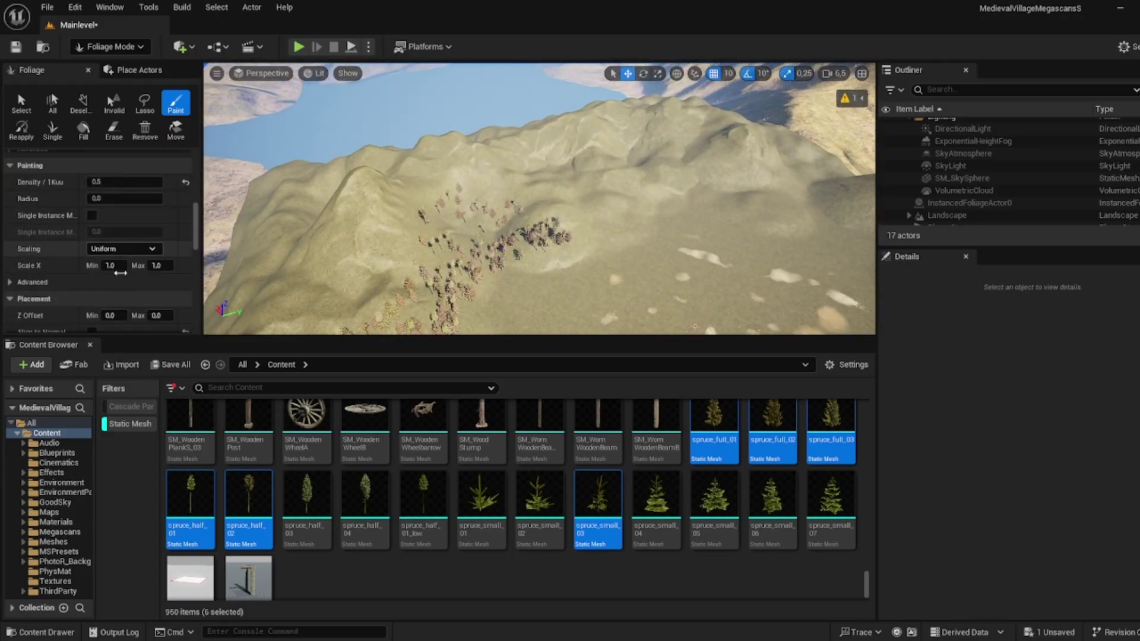
scroll(110, 253, "up", 6)
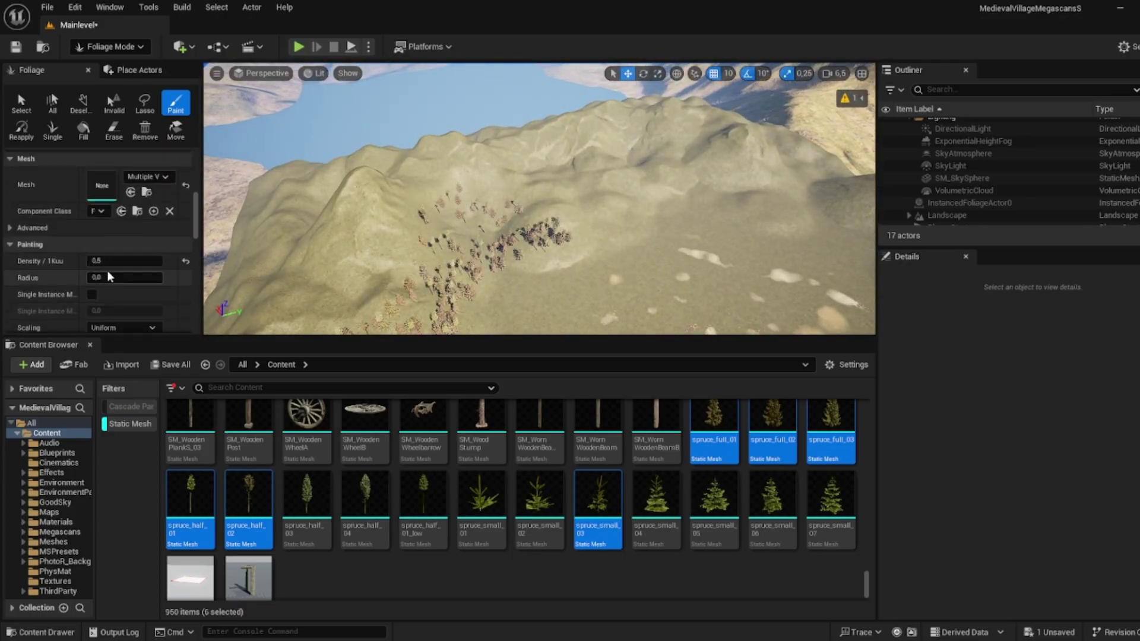
scroll(115, 258, "up", 4)
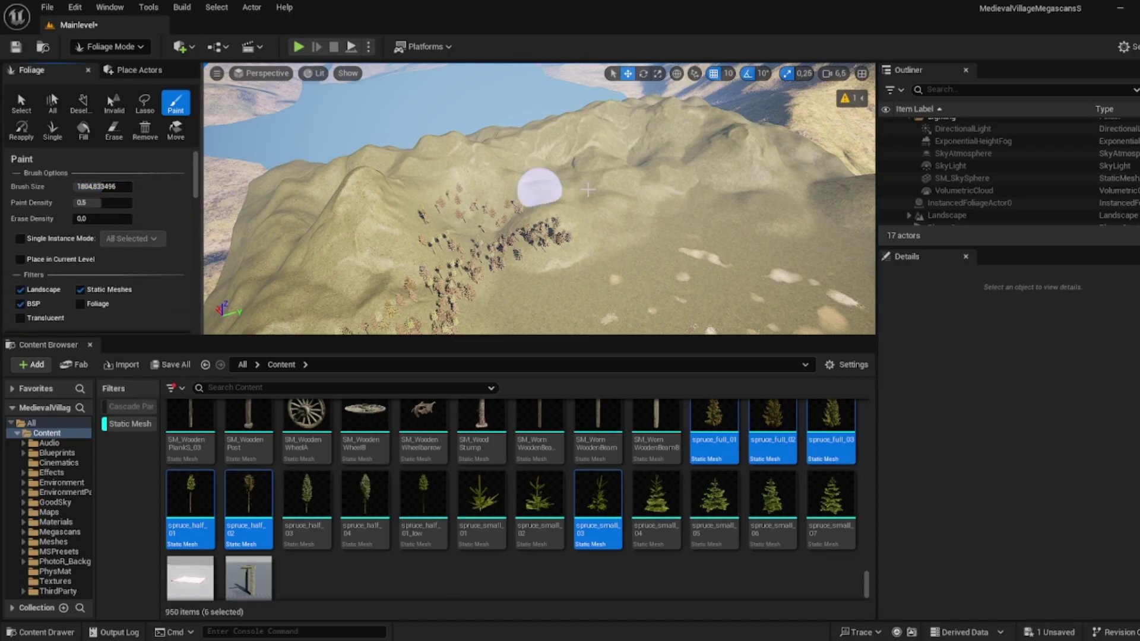
left_click_drag(544, 233, 603, 211)
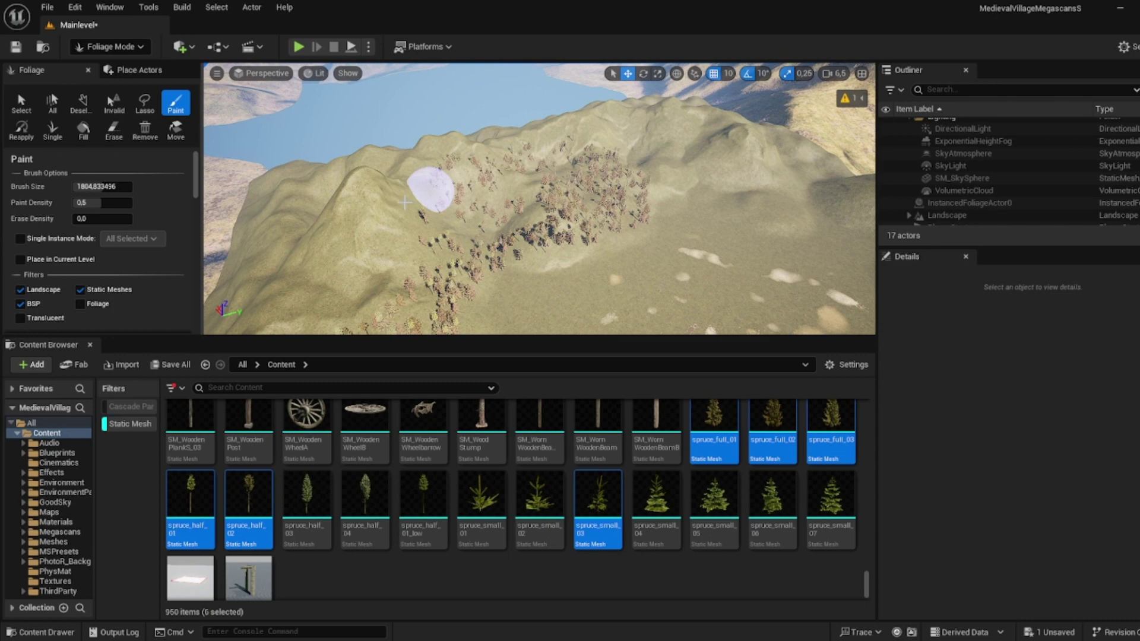
mouse_move(405, 202)
left_mouse_down()
mouse_move(446, 232)
mouse_move(273, 255)
mouse_move(347, 208)
mouse_move(456, 215)
left_mouse_up()
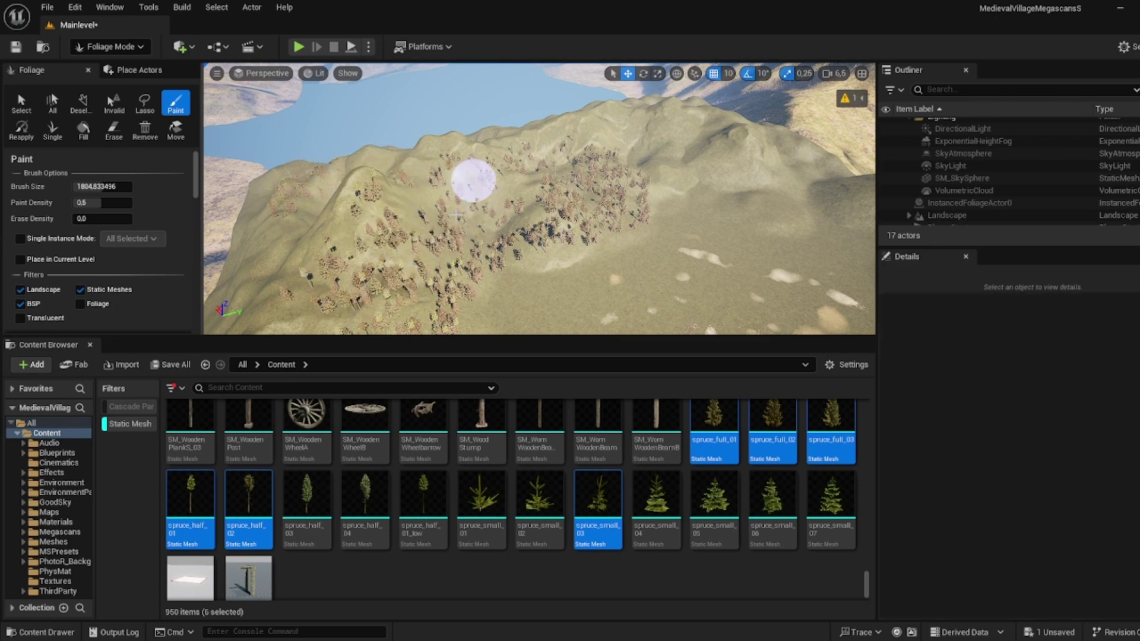
key("ctrl+z")
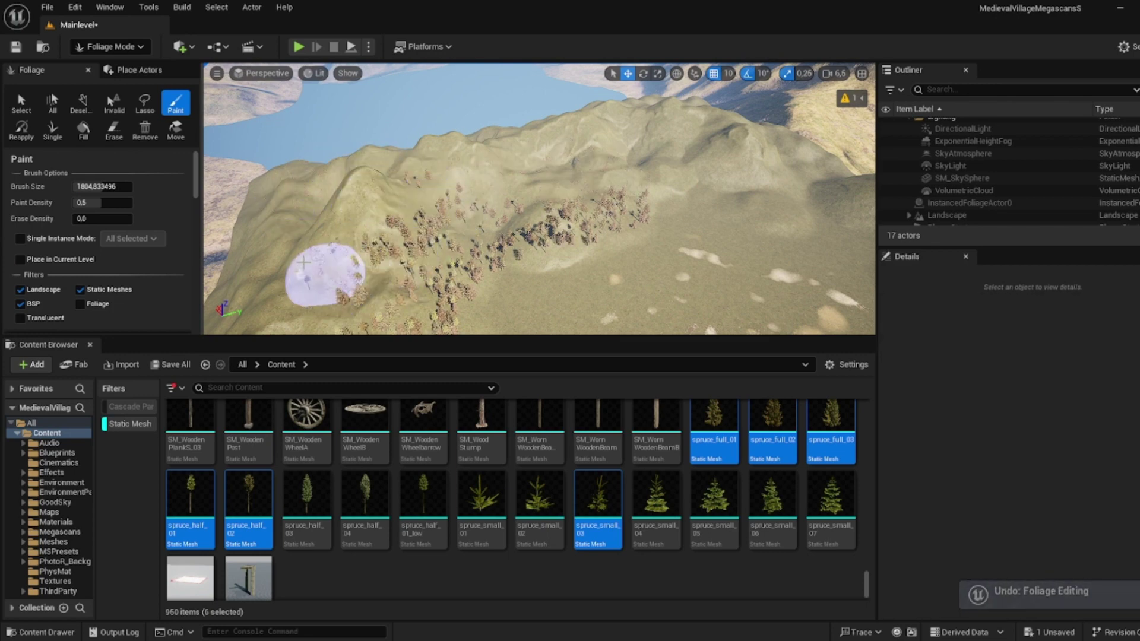
- Paint spruces along the hill ridge and down the neighbouring slopes
left_click_drag(303, 262, 347, 165)
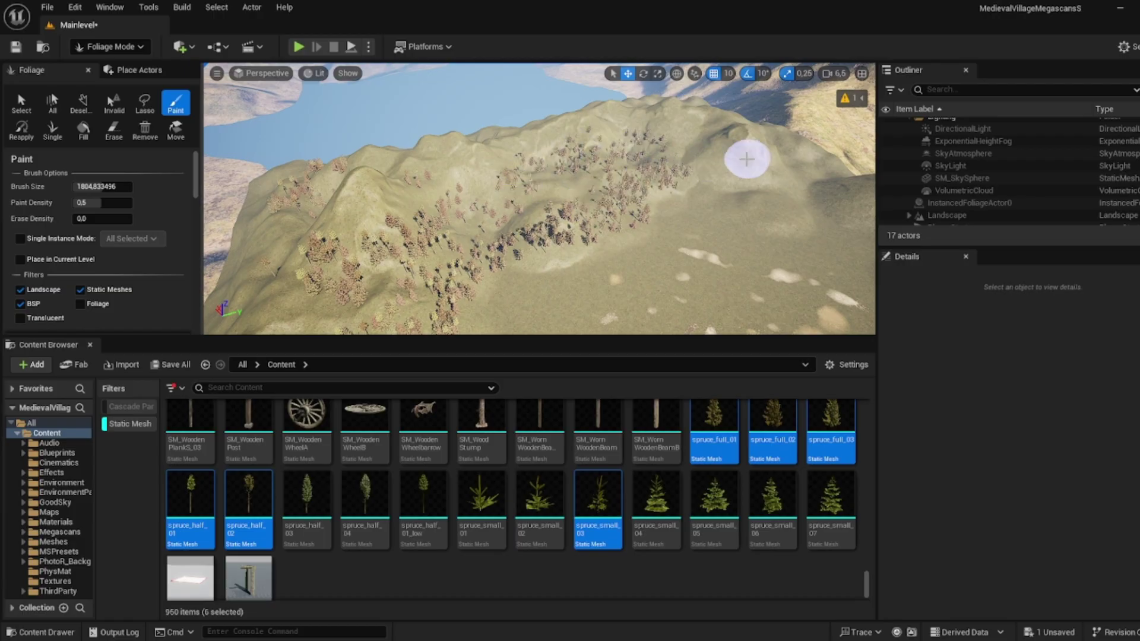
right_click_drag(691, 190, 481, 172)
mouse_move(553, 161)
left_mouse_down()
mouse_move(588, 179)
mouse_move(682, 287)
left_mouse_up()
left_click_drag(701, 168, 776, 300)
- Extend the spruce forest around the remaining slopes so it encircles the valley floor
right_click_drag(755, 294, 477, 204)
left_click_drag(476, 205, 650, 233)
left_click_drag(717, 204, 771, 288)
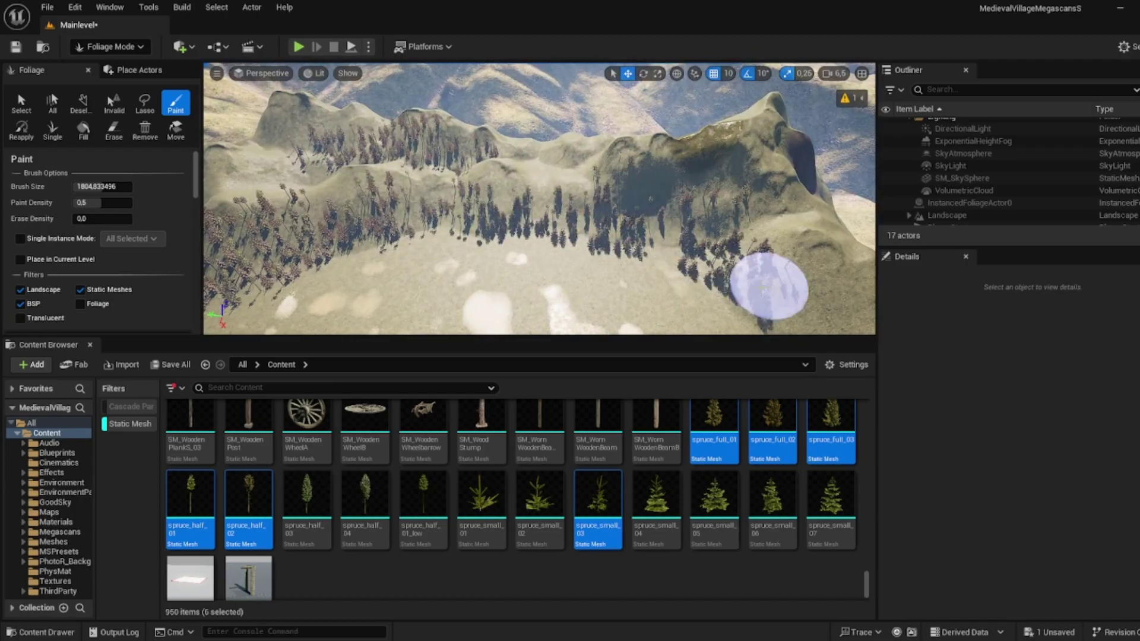
right_click_drag(770, 287, 649, 168)
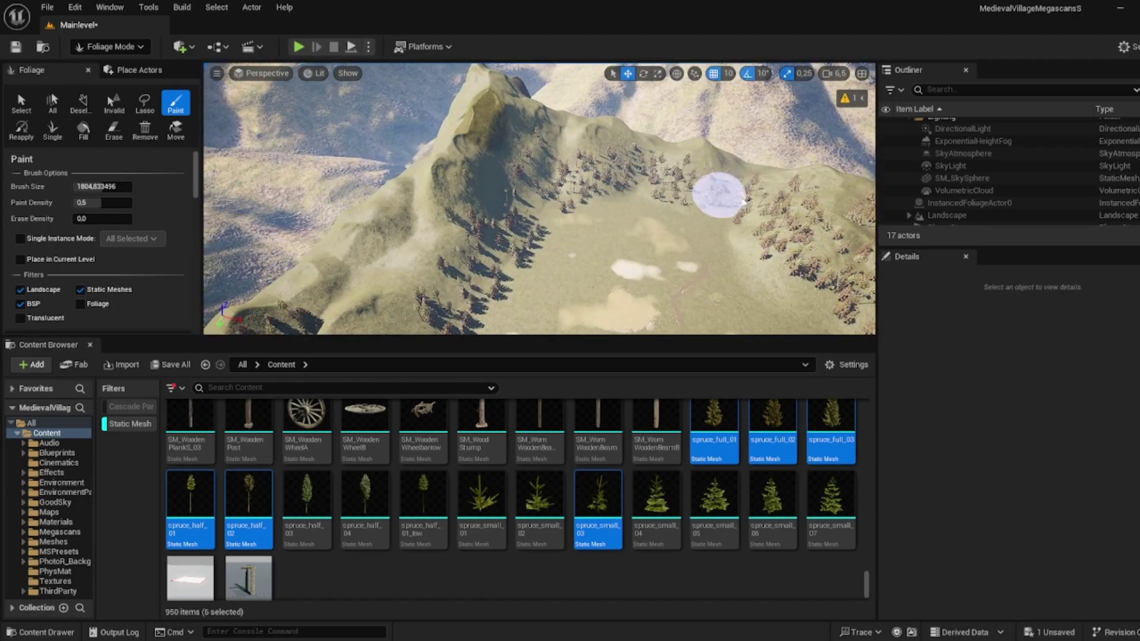
right_click_drag(477, 248, 433, 189)
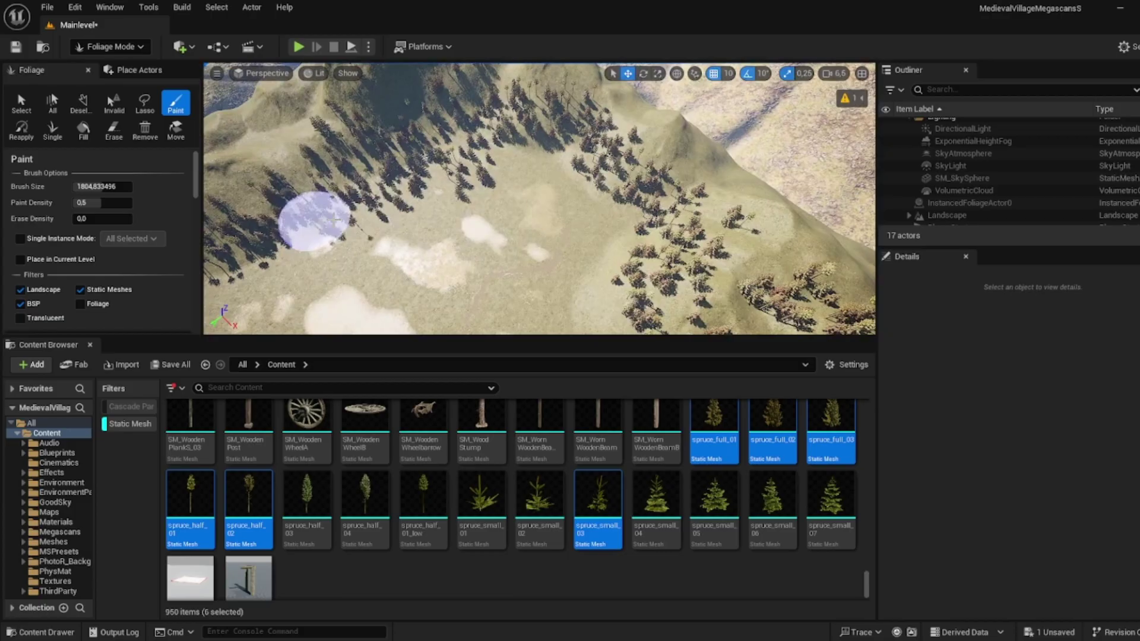
right_click_drag(350, 221, 500, 154)
right_click_drag(356, 144, 261, 132)
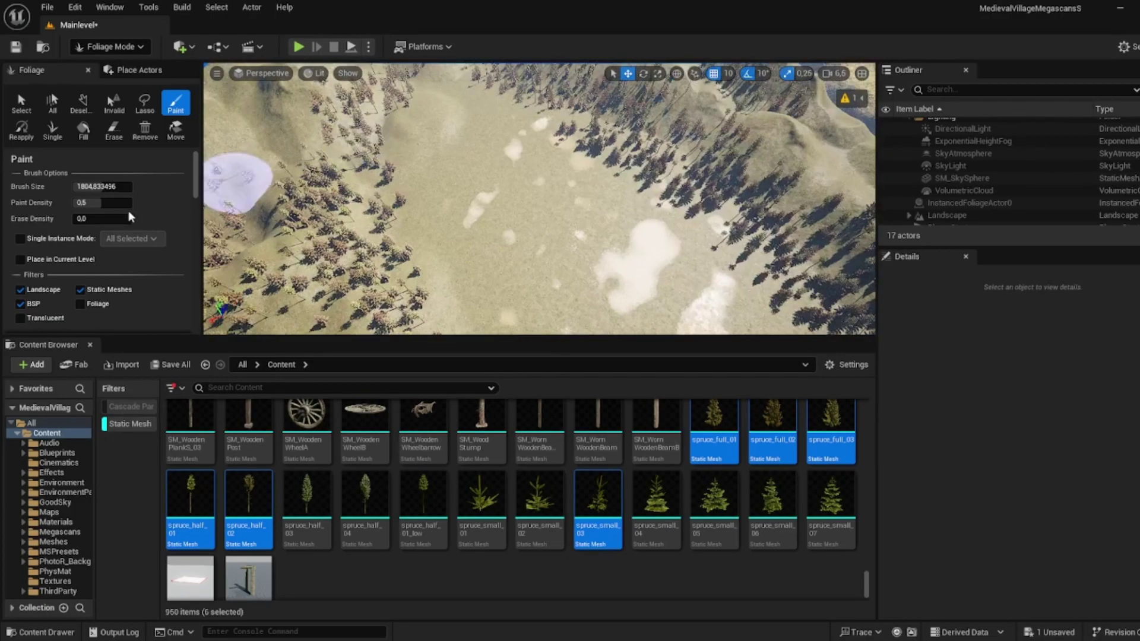
- Set the spruces' foliage density to 1.0 and thicken the forest around the edge of the valley
scroll(87, 241, "down", 10)
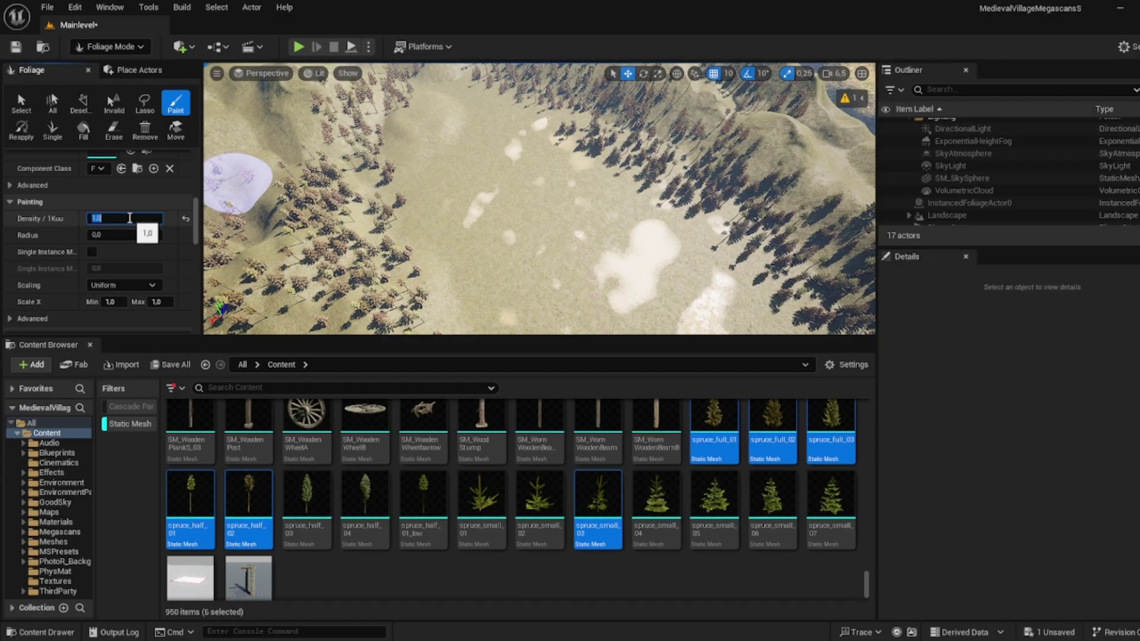
left_click(455, 123)
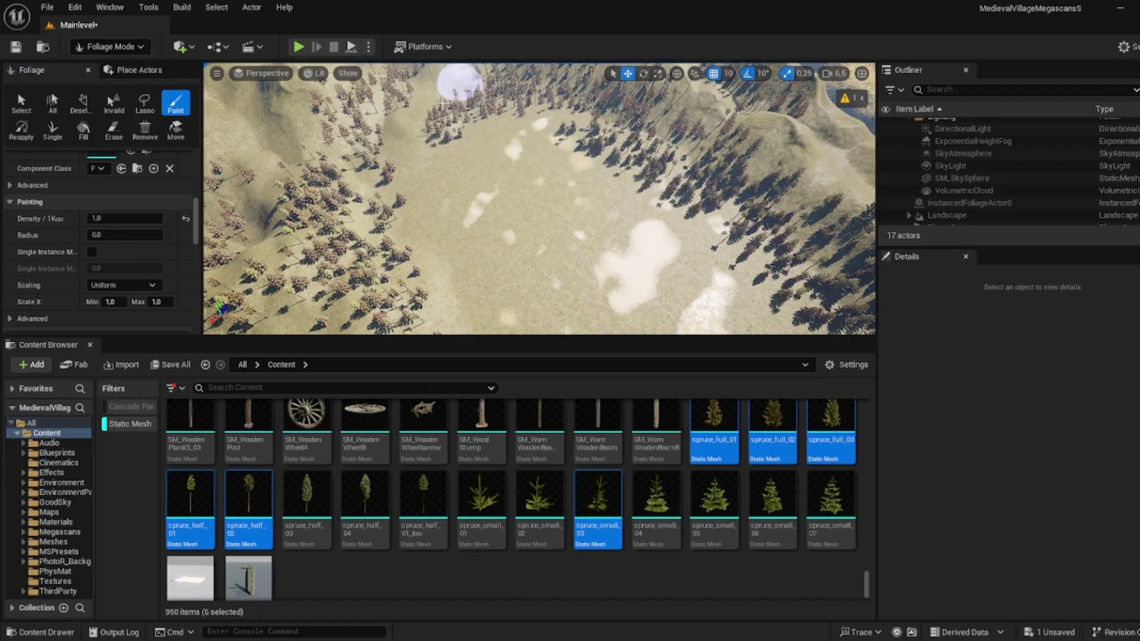
mouse_move(442, 102)
left_mouse_down()
mouse_move(466, 160)
mouse_move(428, 208)
mouse_move(464, 276)
mouse_move(487, 148)
mouse_move(600, 138)
mouse_move(699, 214)
left_mouse_up()
right_click_drag(699, 214, 796, 215)
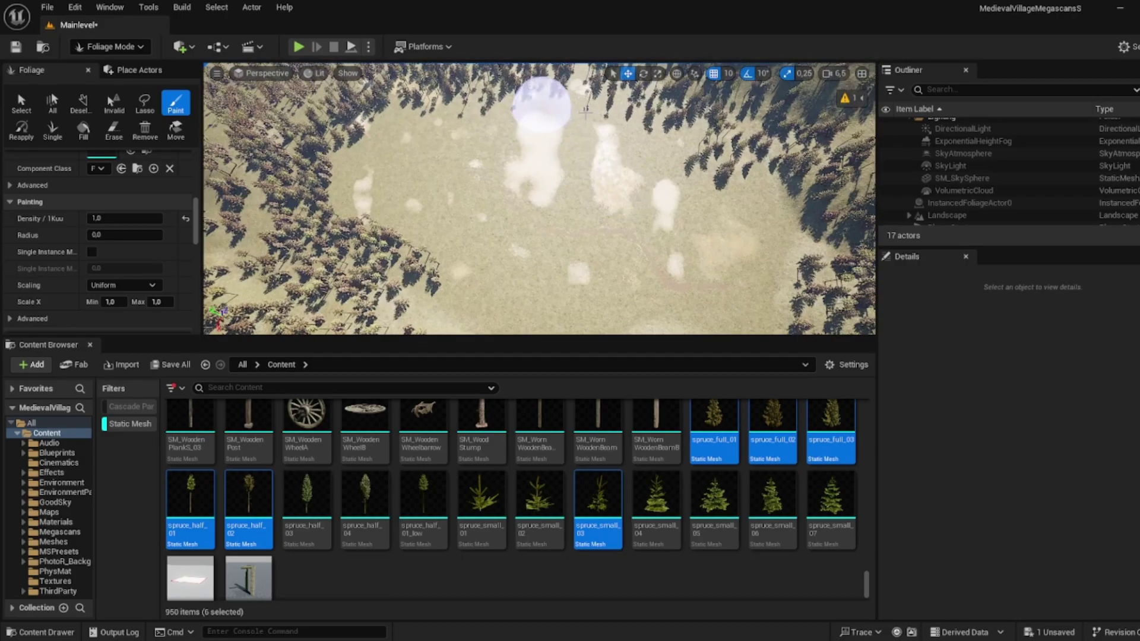
mouse_move(586, 112)
left_mouse_down()
mouse_move(652, 127)
mouse_move(759, 228)
left_mouse_up()
right_click_drag(759, 228, 694, 155)
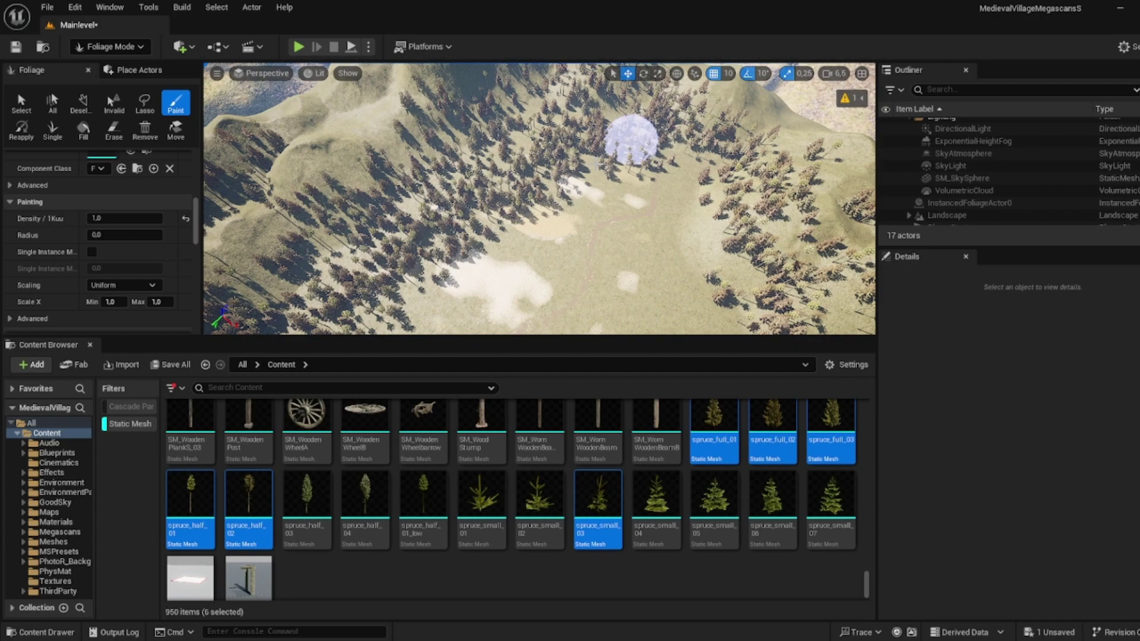
- Paint more spruces around the clearing and the path, and undo the last foliage stroke
mouse_move(567, 196)
right_mouse_down()
mouse_move(642, 231)
mouse_move(617, 178)
mouse_move(539, 175)
right_mouse_up()
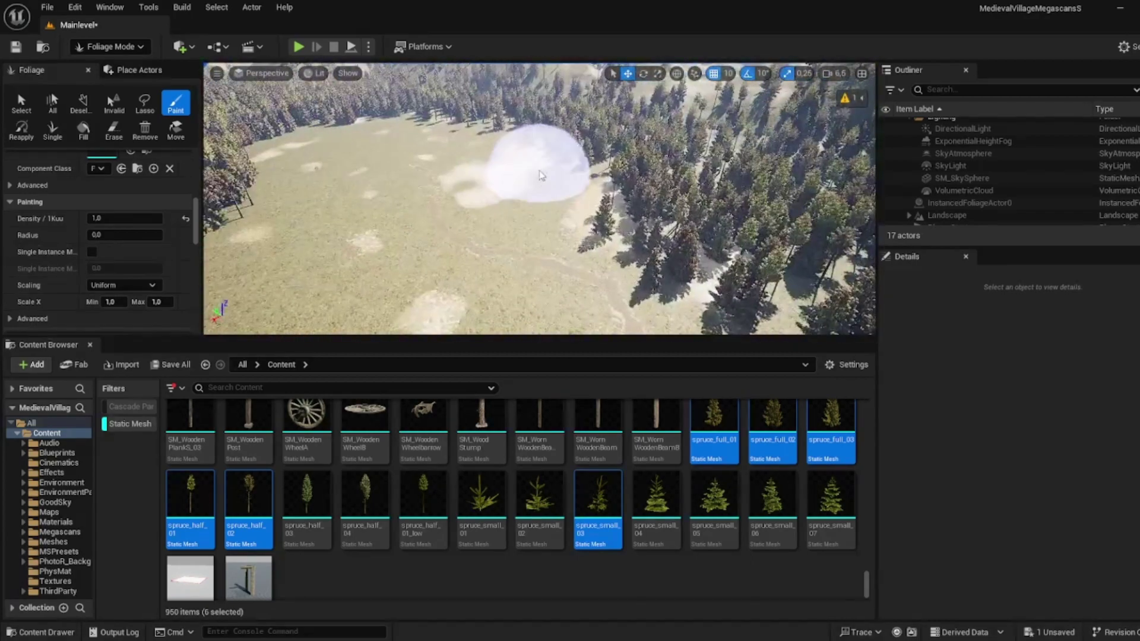
left_click_drag(282, 143, 261, 158)
right_click_drag(262, 157, 214, 167)
right_click_drag(262, 214, 309, 211)
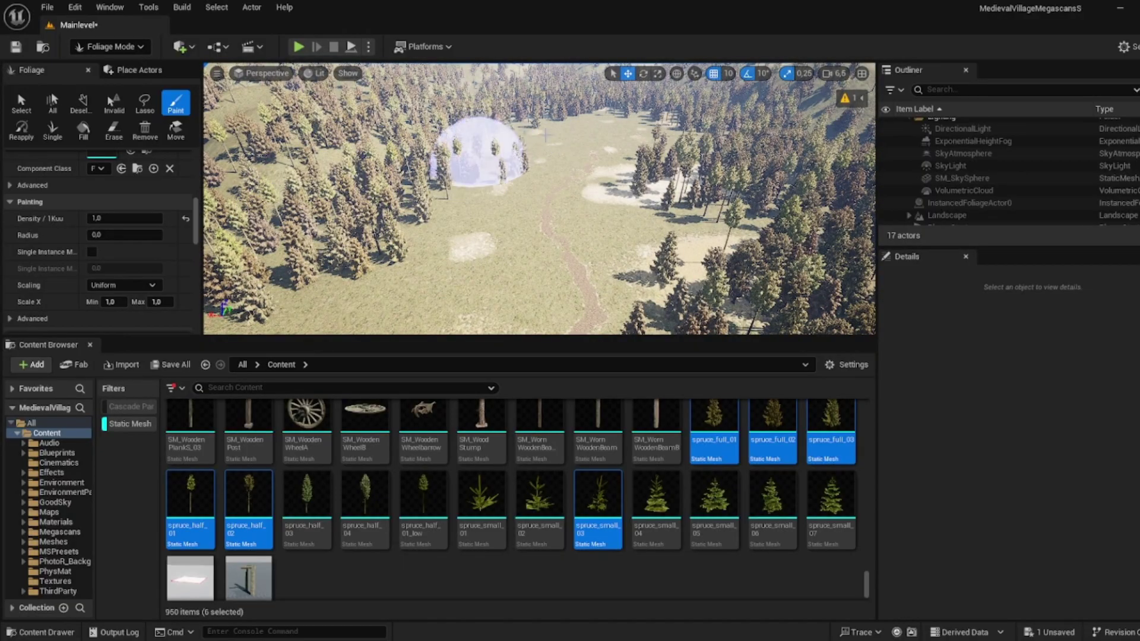
mouse_move(681, 161)
right_mouse_down()
mouse_move(681, 279)
mouse_move(681, 131)
mouse_move(369, 209)
right_mouse_up()
scroll(680, 279, "down", 3)
mouse_move(497, 202)
right_mouse_down()
mouse_move(497, 285)
mouse_move(497, 166)
mouse_move(517, 238)
mouse_move(535, 249)
right_mouse_up()
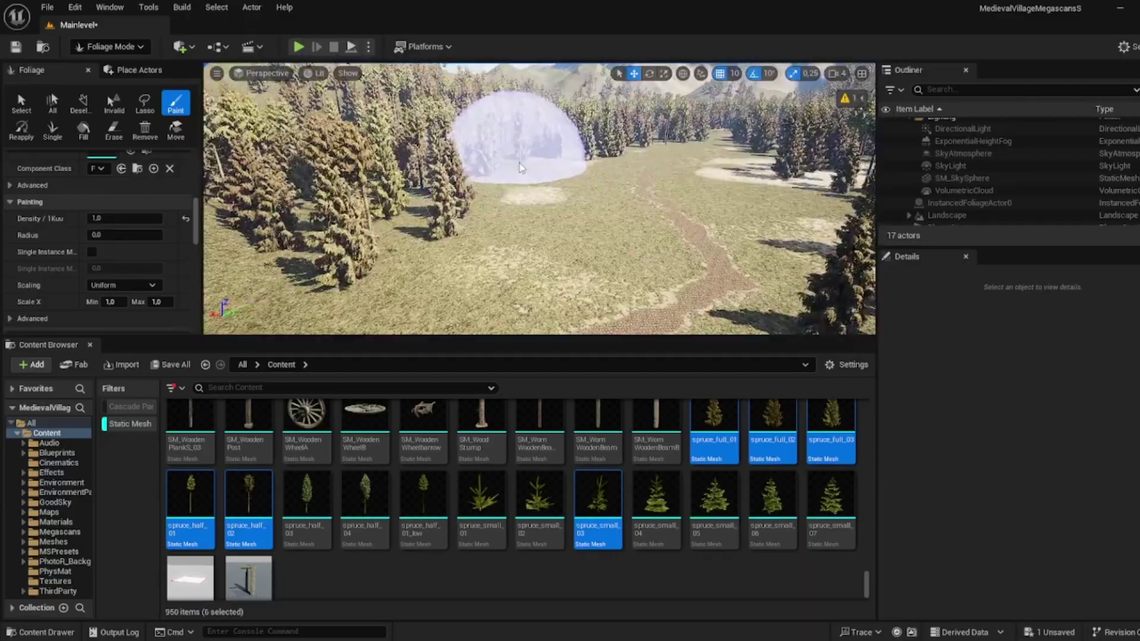
mouse_move(560, 170)
right_mouse_down()
mouse_move(618, 101)
mouse_move(618, 214)
mouse_move(611, 184)
mouse_move(487, 133)
right_mouse_up()
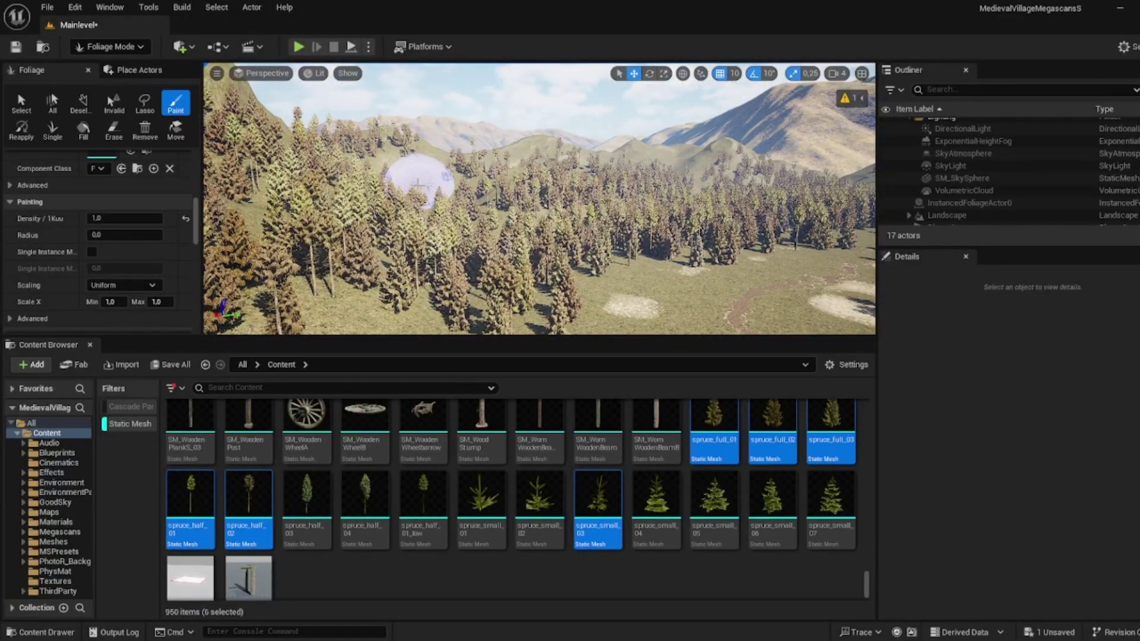
key("ctrl+z")
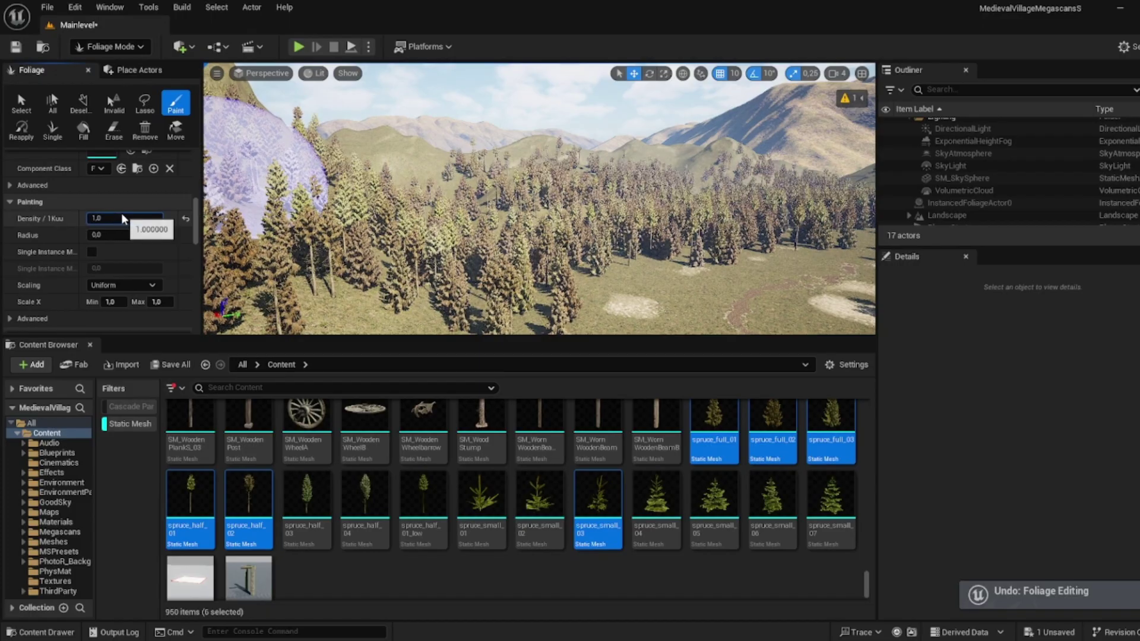
- Set the spruces' foliage density to 0.3 and paint sparser trees over the hills behind the forest
left_click(121, 214)
type("0.3")
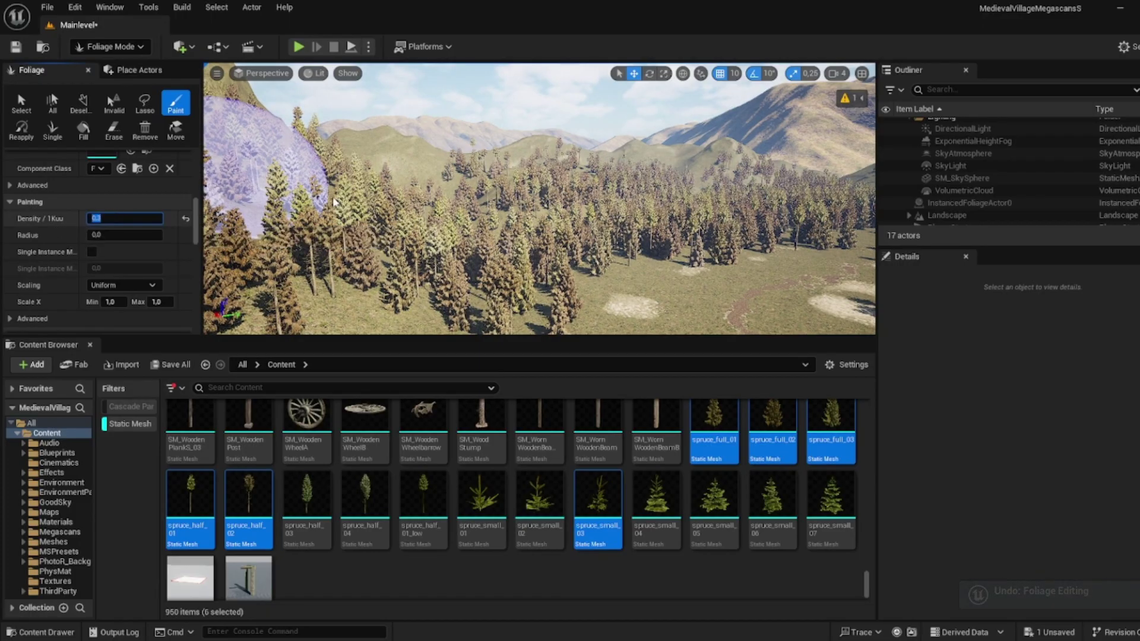
left_click_drag(407, 157, 363, 142)
right_click_drag(493, 157, 617, 142)
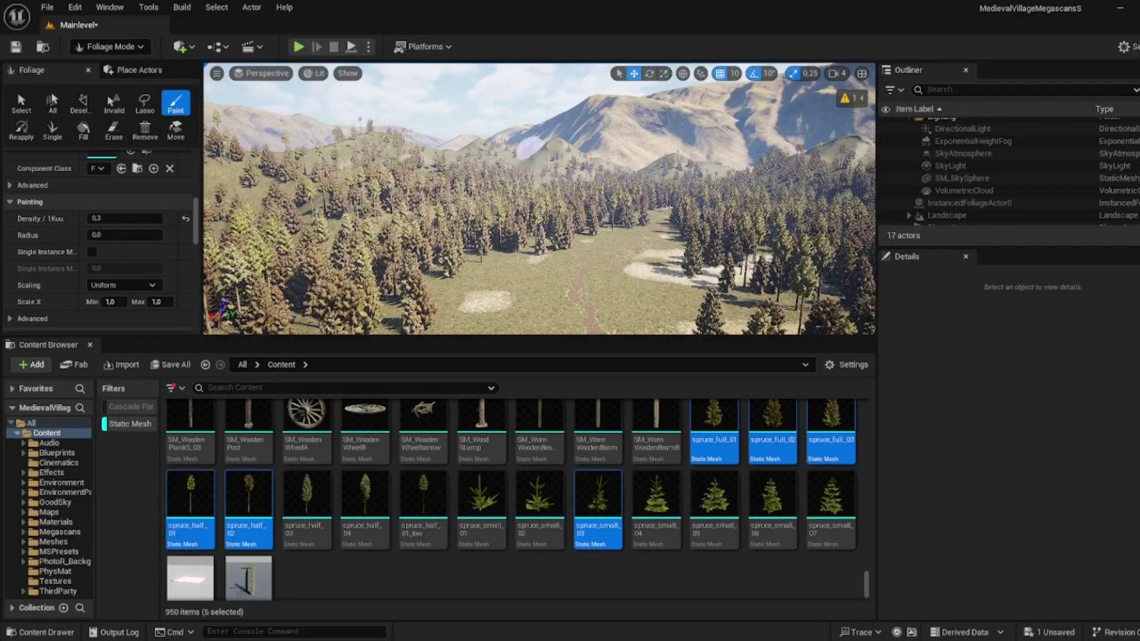
- Inspect the finished forest and the clearing from above and from ground level along the path
right_click_drag(528, 148, 685, 163)
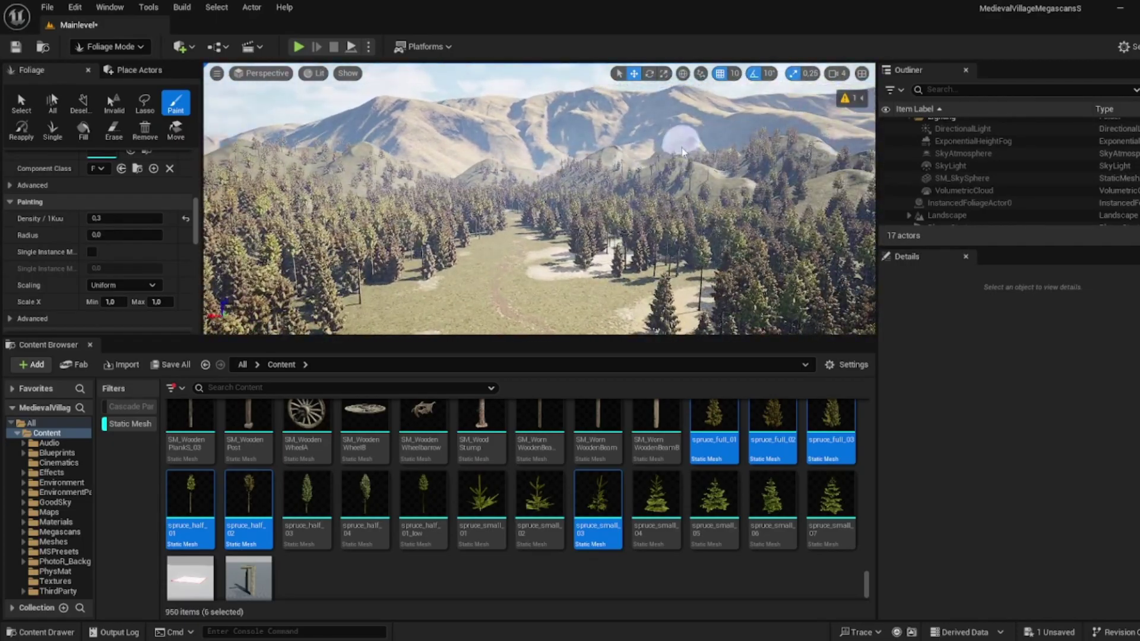
key("w")
mouse_move(765, 167)
right_mouse_down()
mouse_move(769, 238)
mouse_move(763, 205)
right_mouse_up()
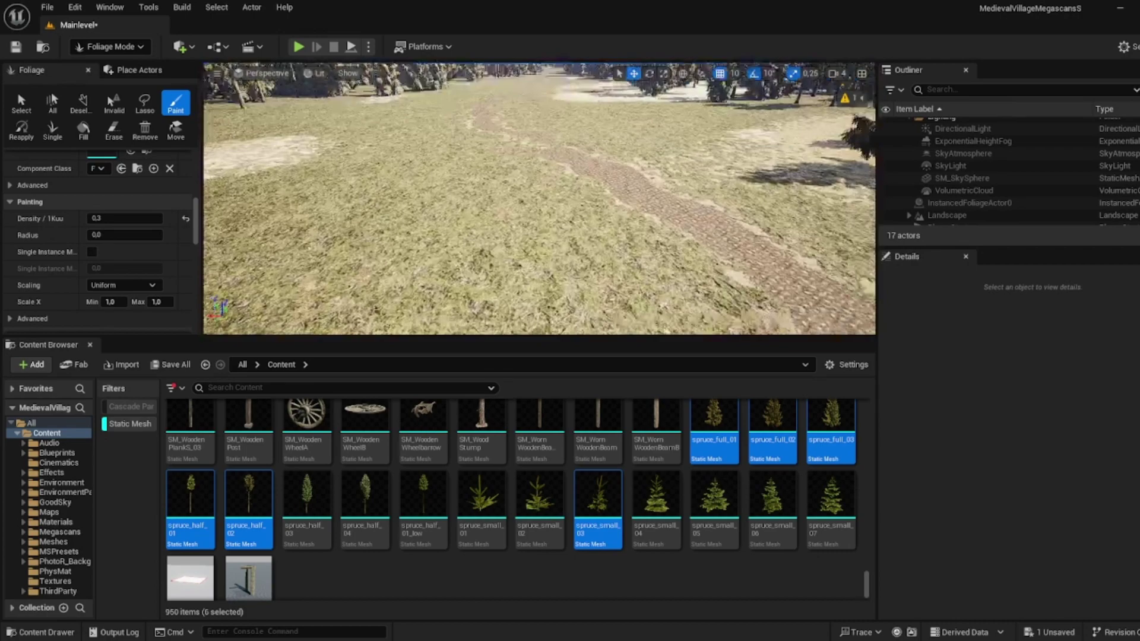
mouse_move(556, 150)
right_mouse_down()
mouse_move(556, 119)
mouse_move(556, 202)
mouse_move(556, 149)
right_mouse_up()
key("s")
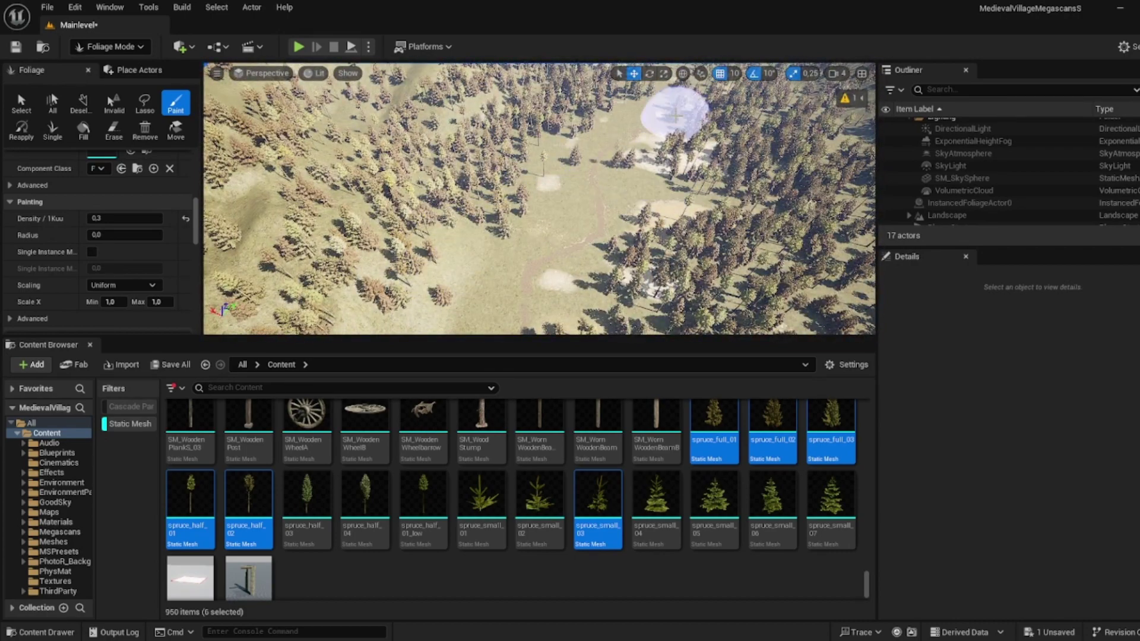
right_click_drag(583, 239, 623, 292)
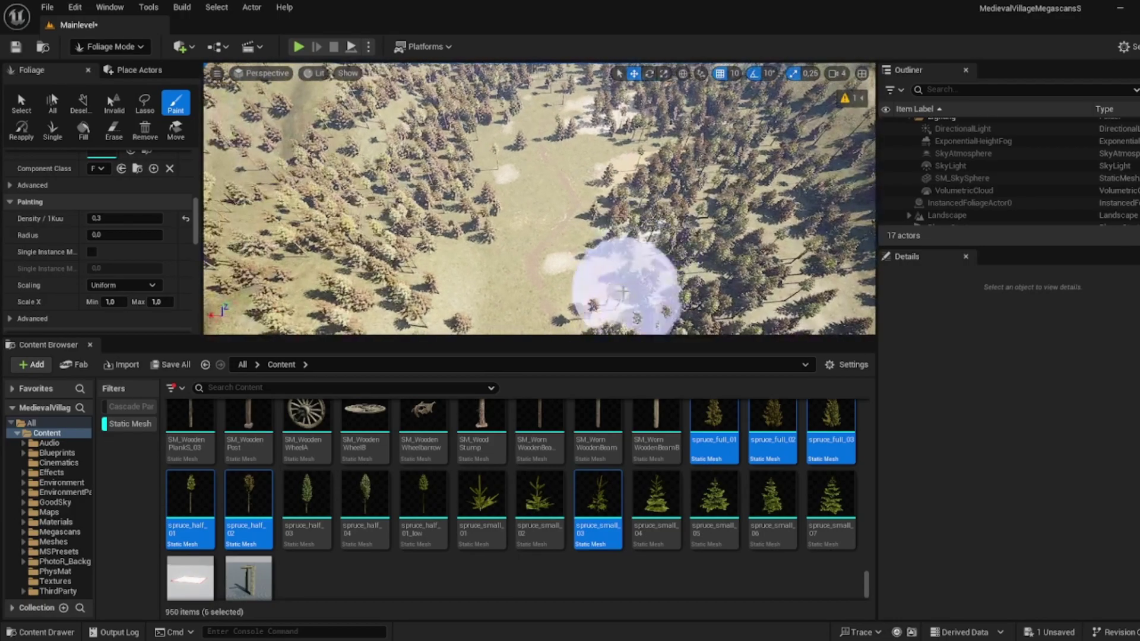
key("w")
mouse_move(512, 215)
right_mouse_down()
mouse_move(512, 279)
mouse_move(512, 178)
right_mouse_up()
key("w")
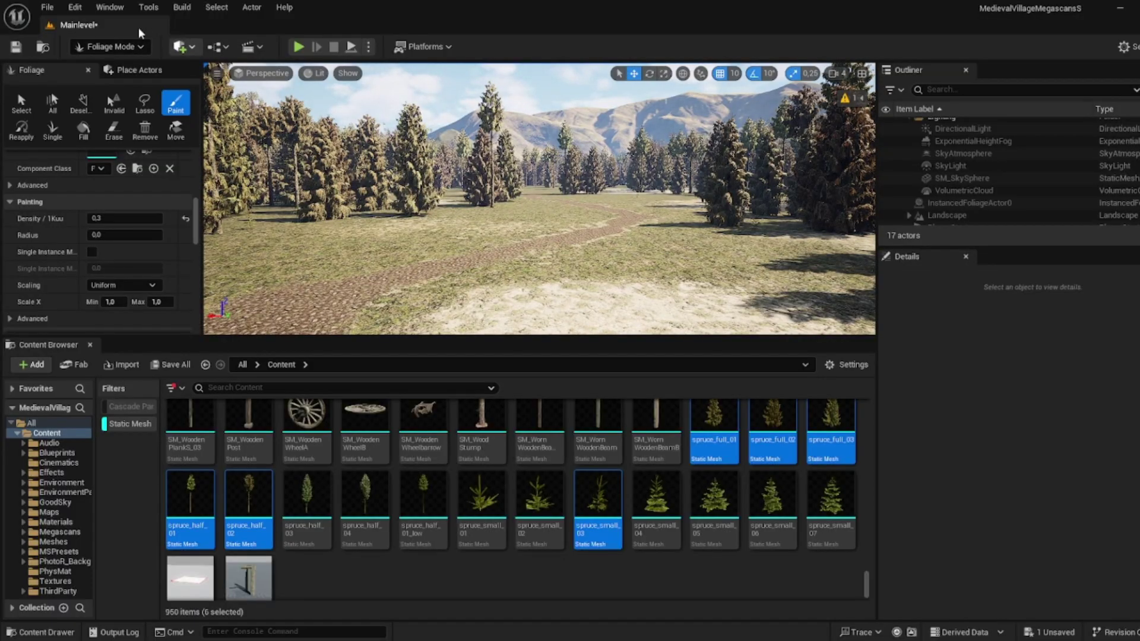
- Set the cull distance minimum and maximum to 5000 for spruce_full_02 and the other chosen spruce foliage types
scroll(112, 255, "up", 15)
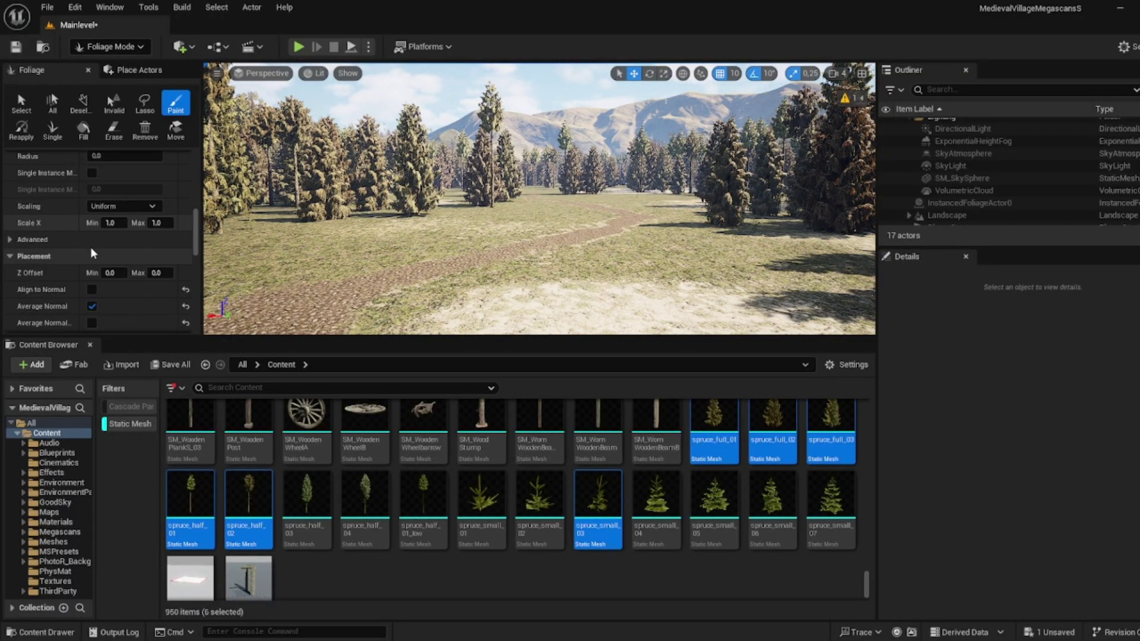
left_click(21, 102)
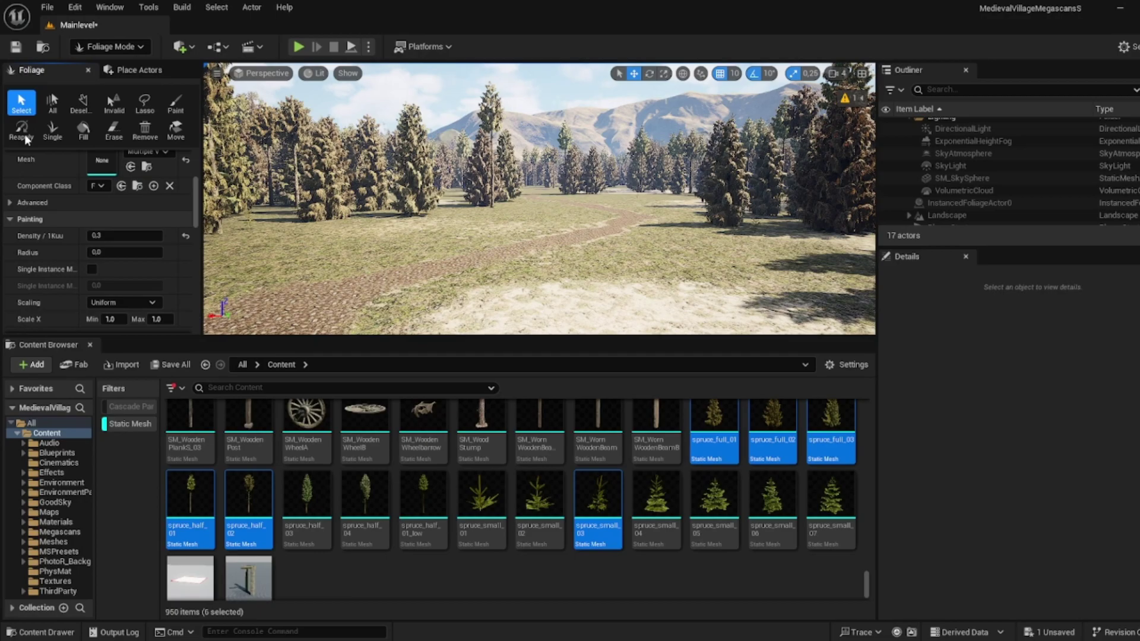
left_click(175, 102)
left_click(60, 217)
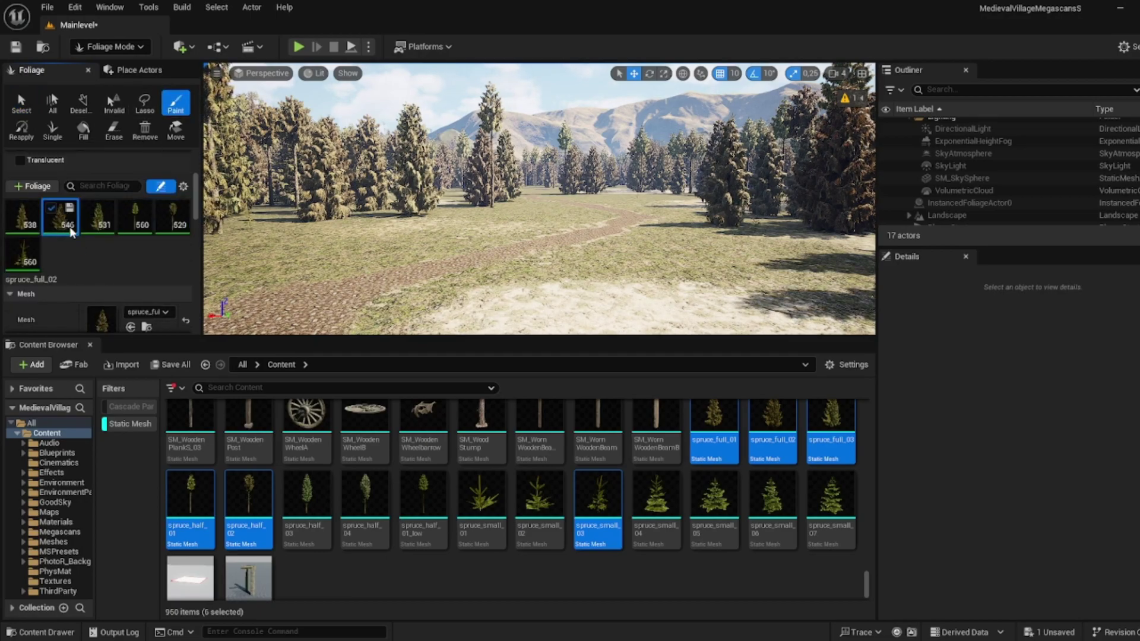
left_click(135, 217, "ctrl")
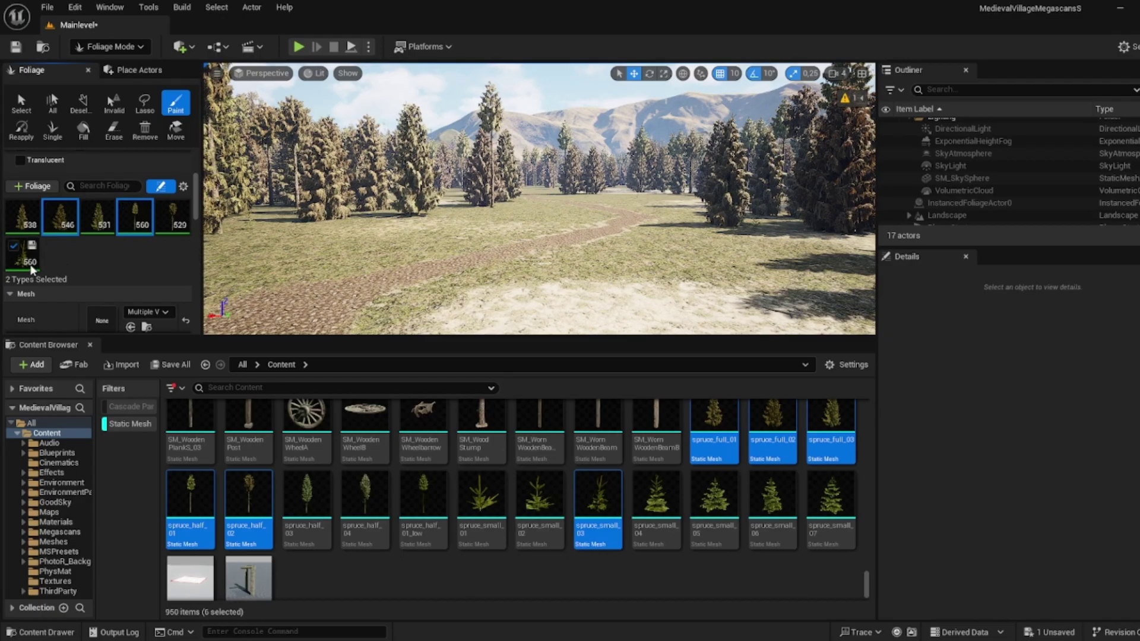
scroll(110, 239, "down", 5)
scroll(108, 235, "down", 5)
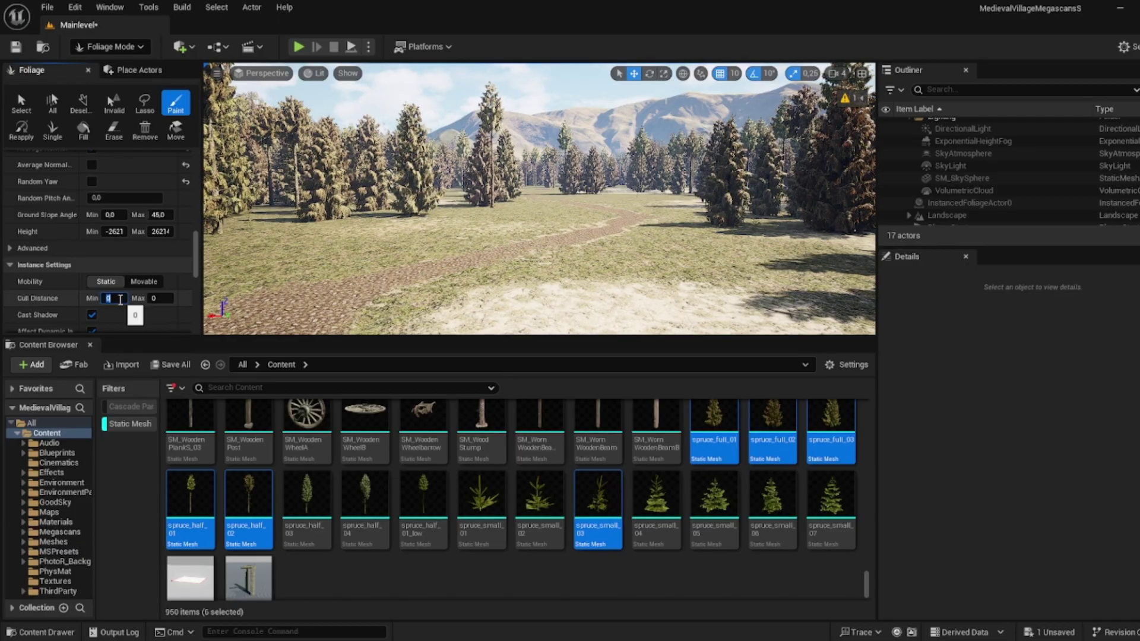
key("Tab")
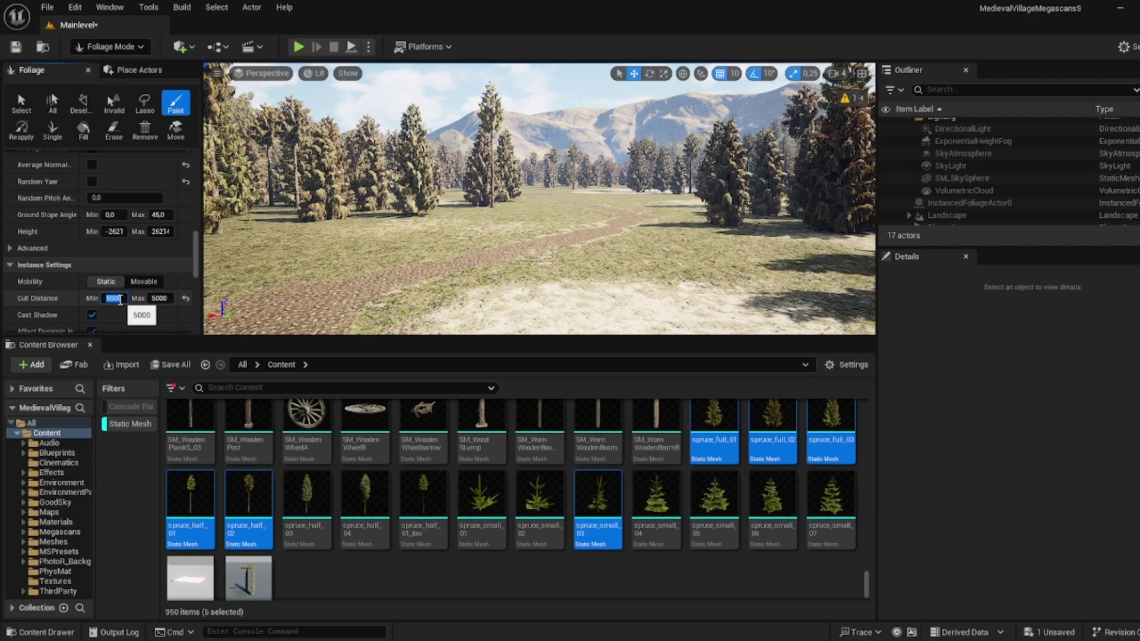
type("5000")
key("Return")
right_click_drag(539, 199, 509, 228)
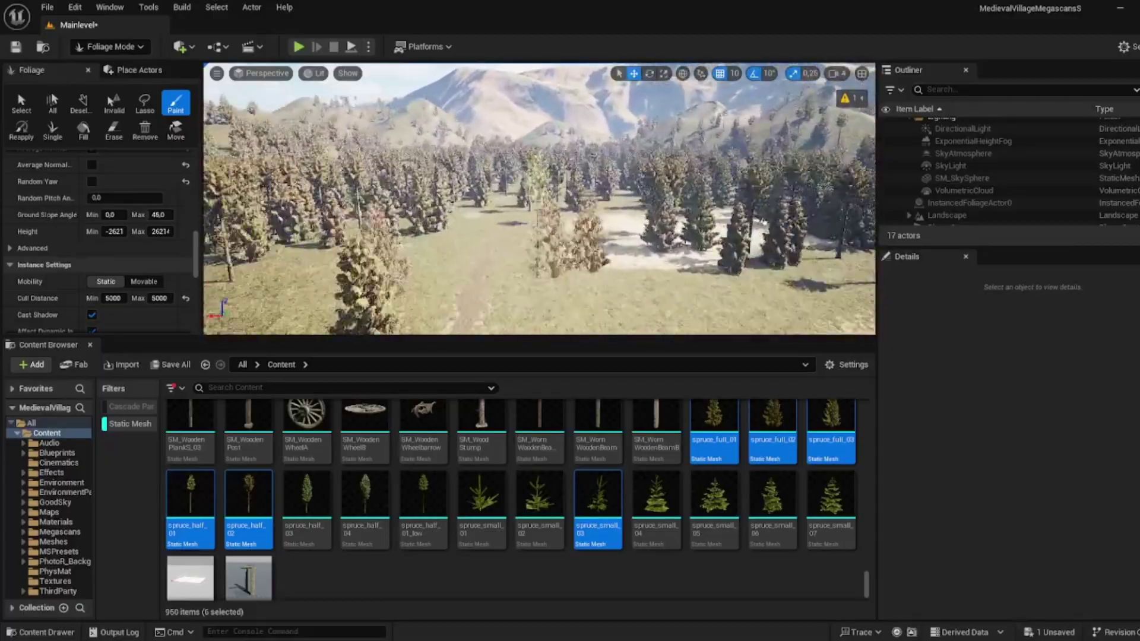
- Set the cull distance minimum and maximum to 15000 for the chosen spruce foliage types
left_click(112, 298)
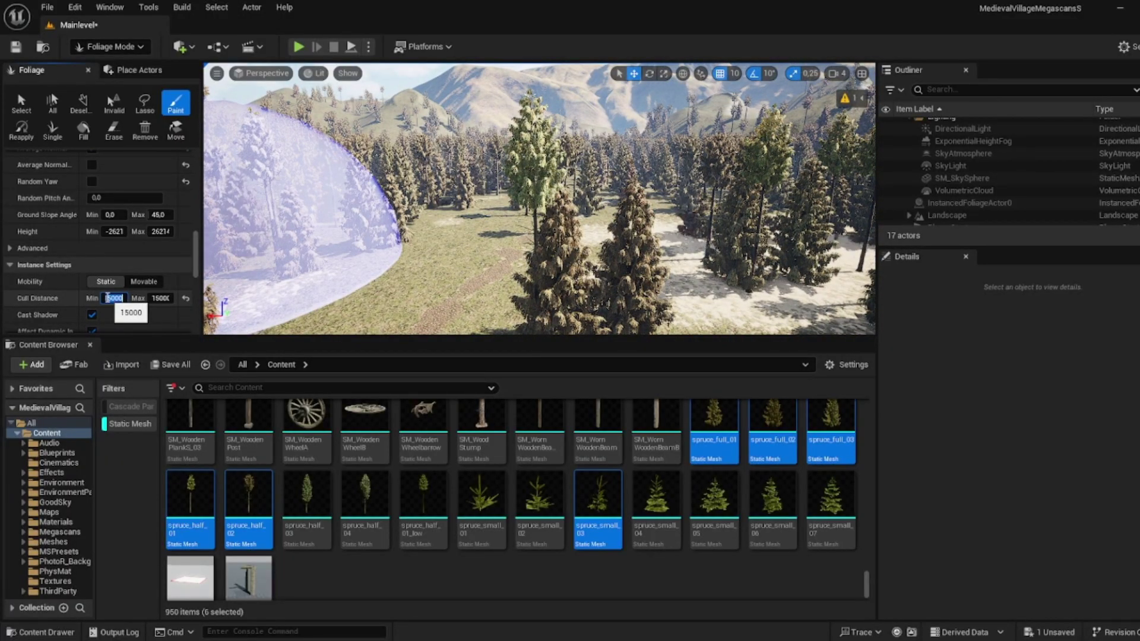
right_click_drag(539, 199, 493, 184)
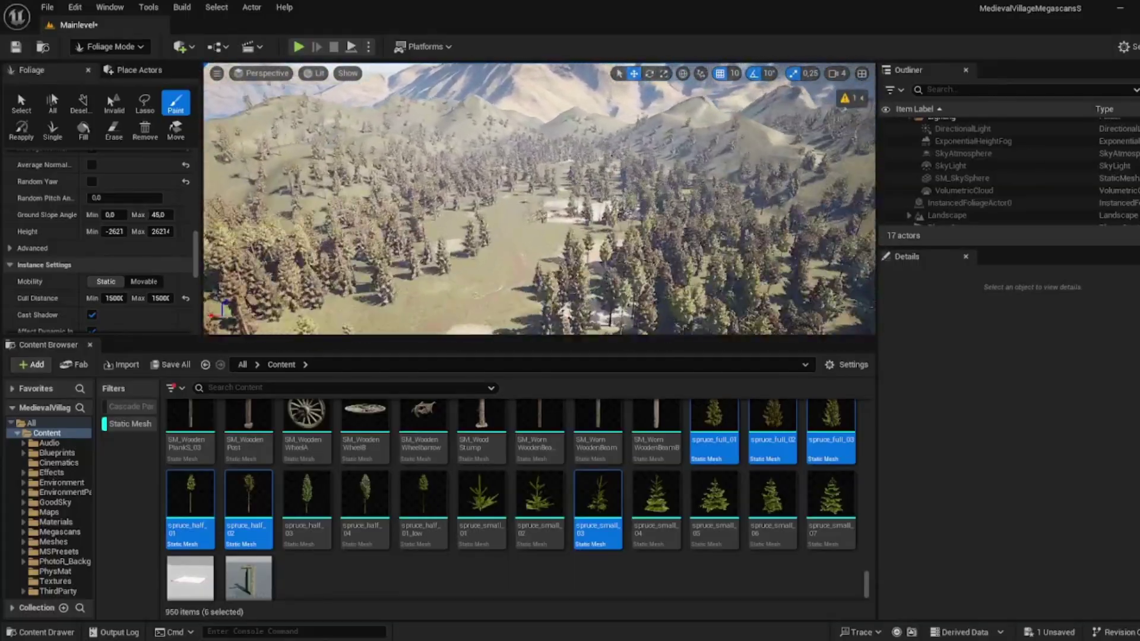
- Try a cull distance of 5000, and a minimum of 1000, on the third spruce foliage type alone
scroll(125, 219, "up", 10)
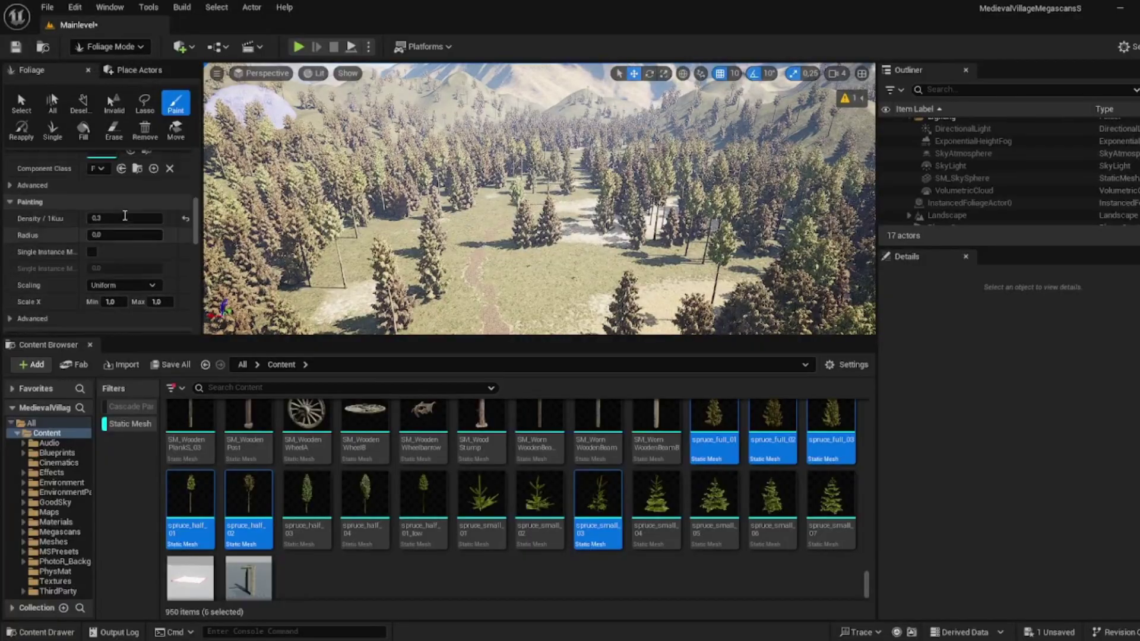
scroll(121, 221, "up", 3)
left_click(99, 275)
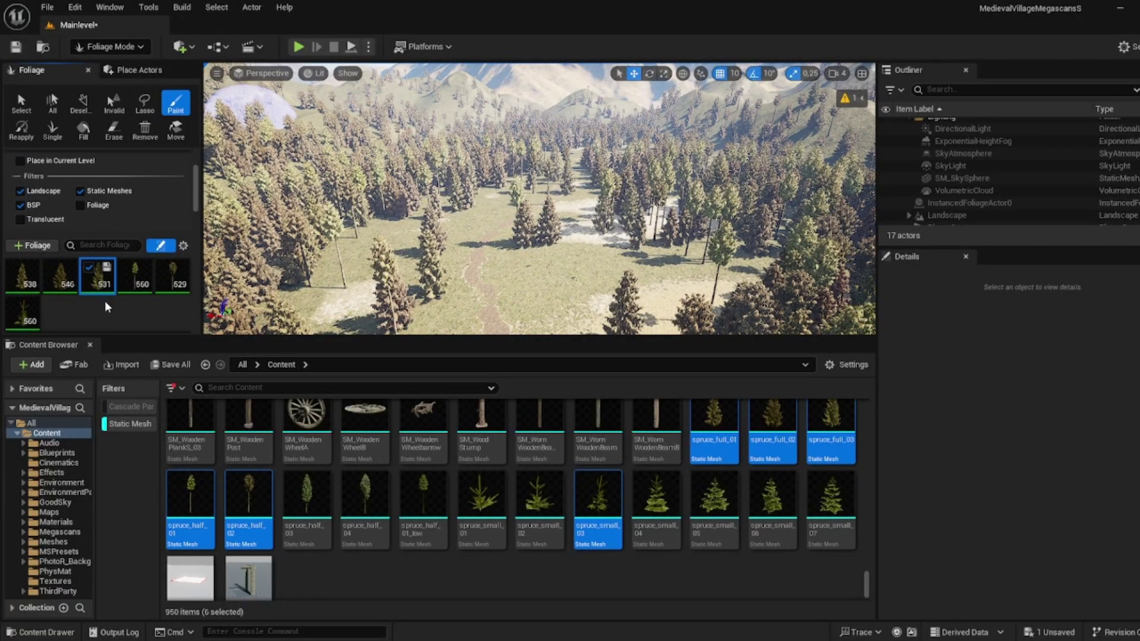
scroll(122, 321, "down", 10)
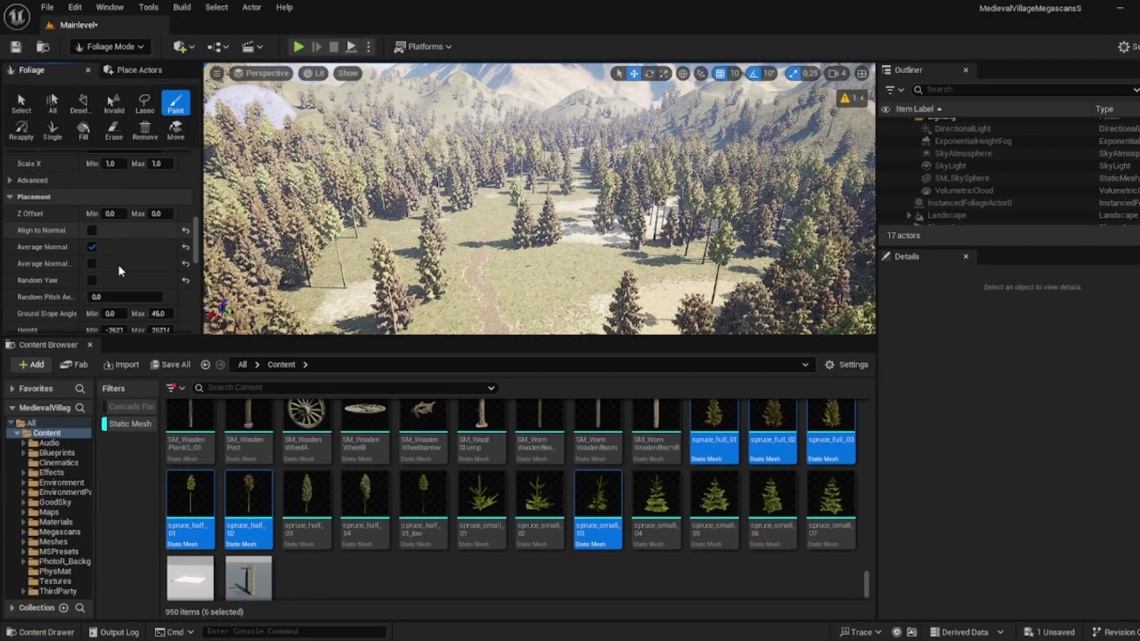
scroll(126, 252, "down", 6)
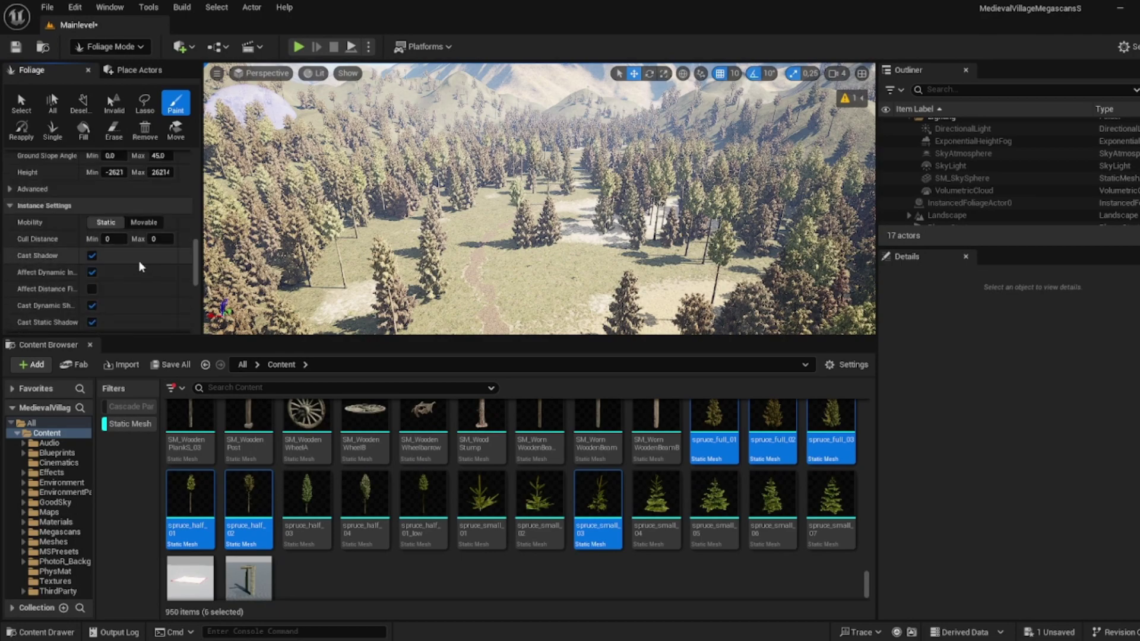
left_click(117, 240)
type("5000")
key("Return")
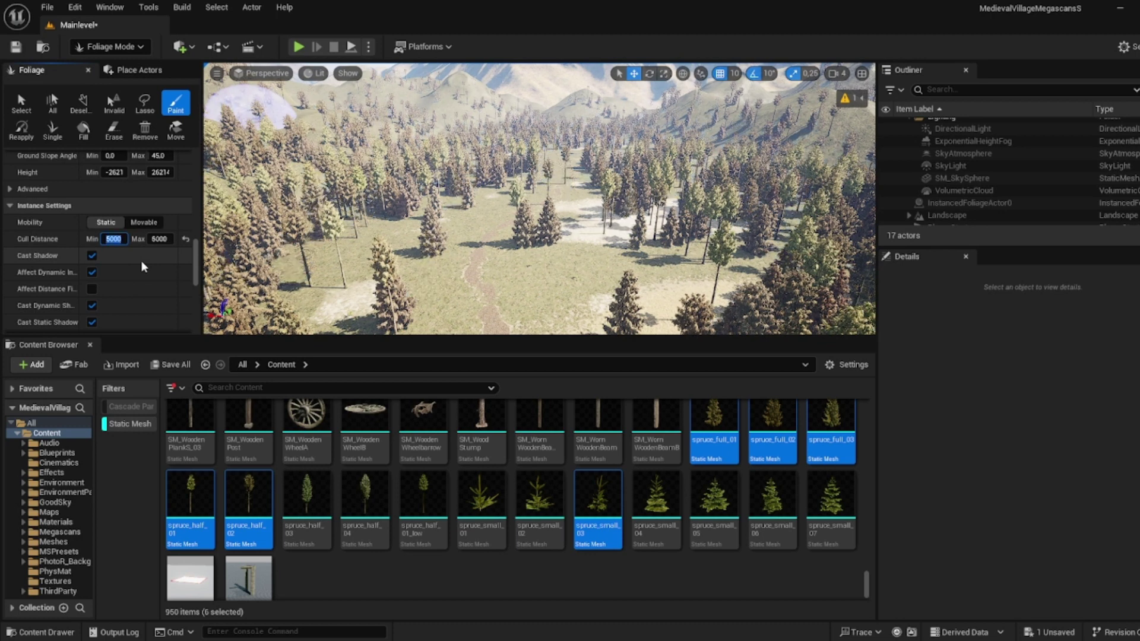
type("1000")
key("Return")
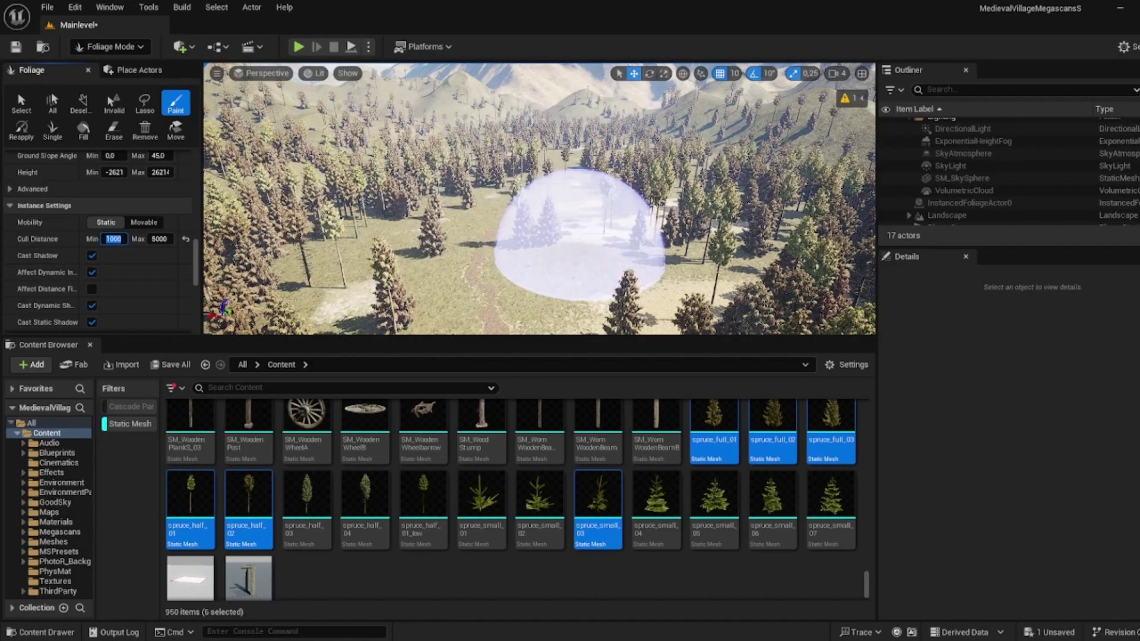
mouse_move(580, 240)
right_mouse_down()
mouse_move(588, 184)
mouse_move(606, 226)
mouse_move(580, 178)
mouse_move(567, 190)
right_mouse_up()
- Reset the third spruce foliage type's cull distance minimum and maximum to 0
left_click(114, 239)
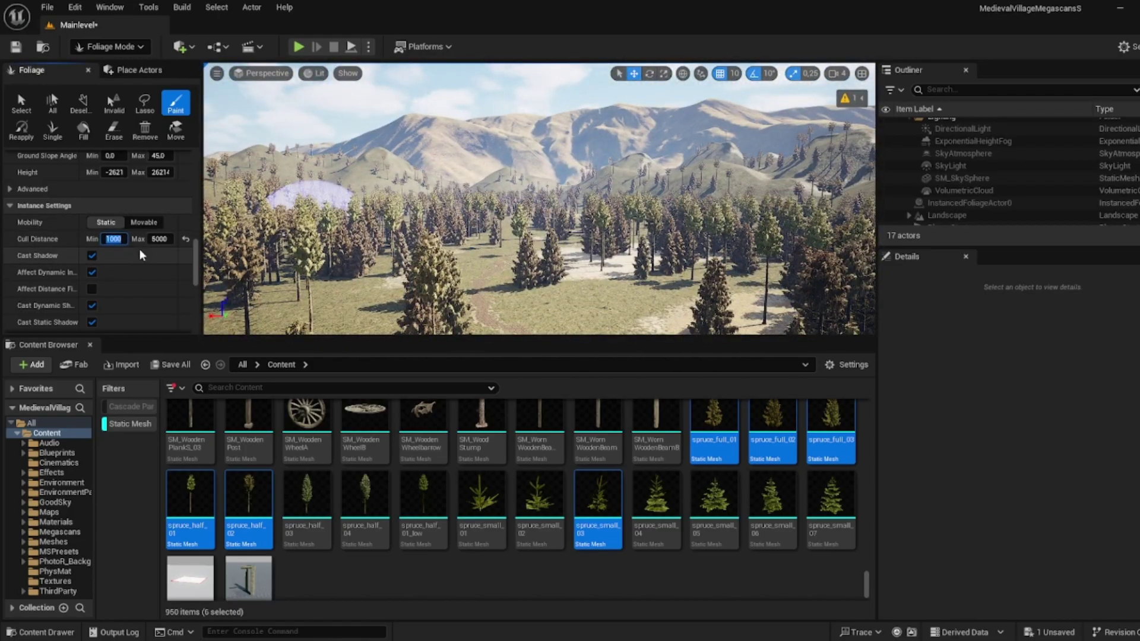
type("0")
left_click(169, 239)
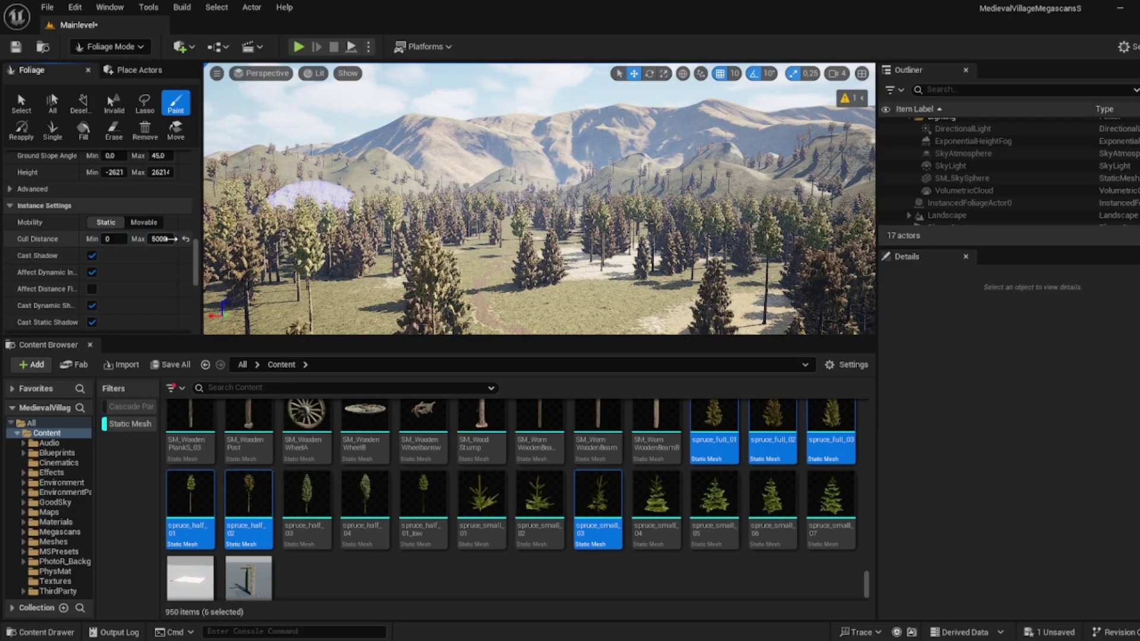
type("0")
- Try turning off shadow casting for the third spruce foliage type and check the trees up close
left_click(92, 256)
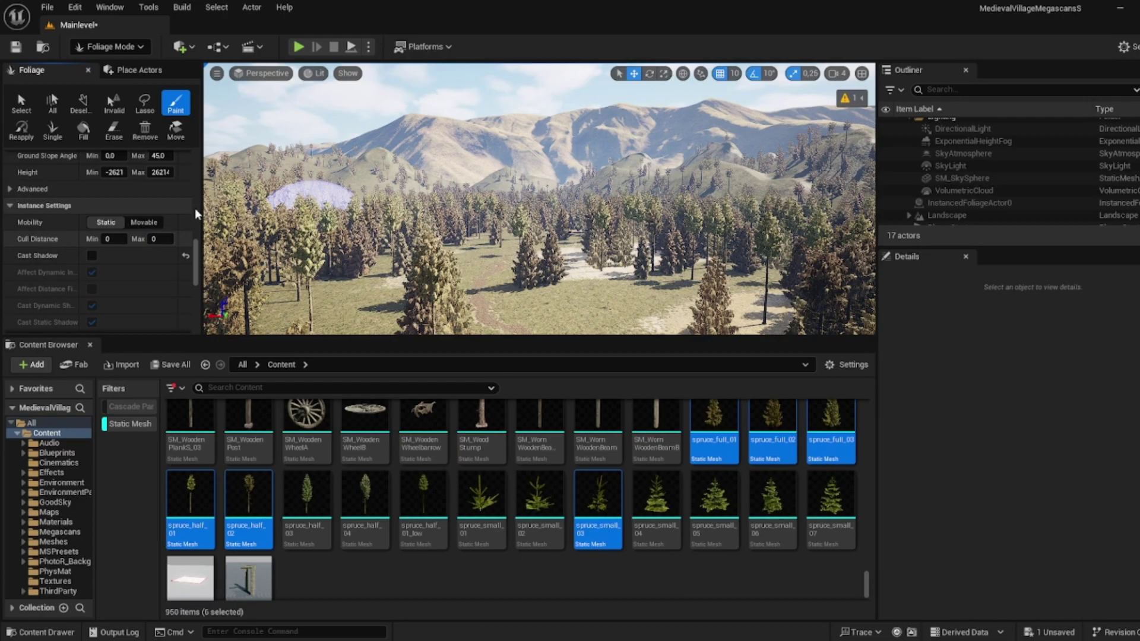
mouse_move(439, 205)
right_mouse_down()
mouse_move(438, 261)
mouse_move(438, 243)
right_mouse_up()
key("w")
- Try turning off shadow casting for several spruce foliage types together, and undo the change
scroll(86, 224, "up", 6)
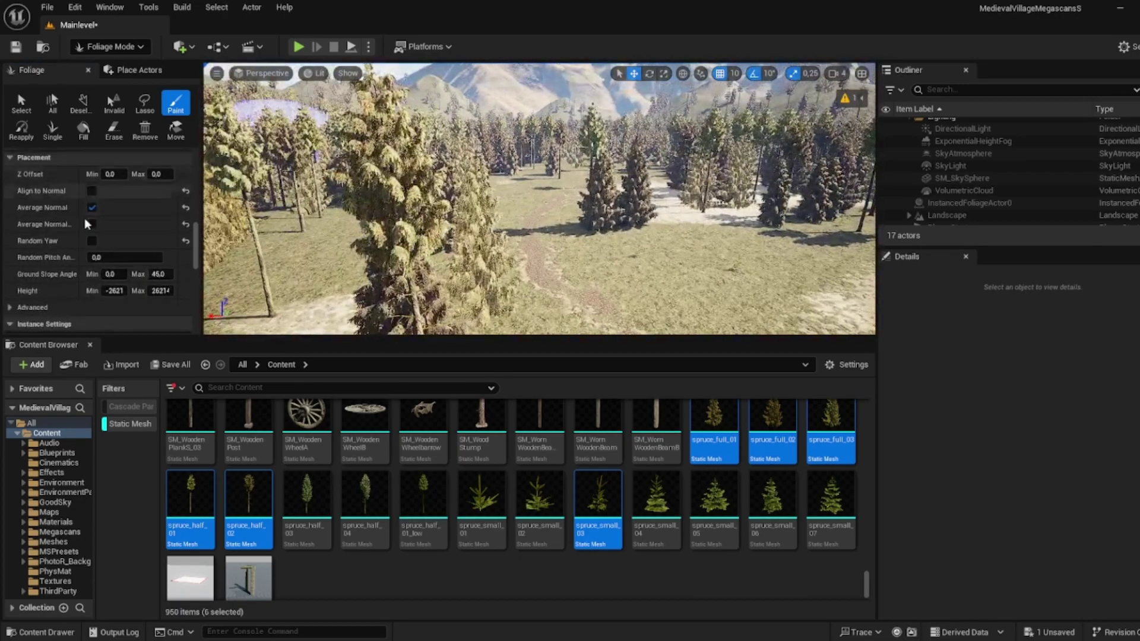
scroll(100, 238, "down", 10)
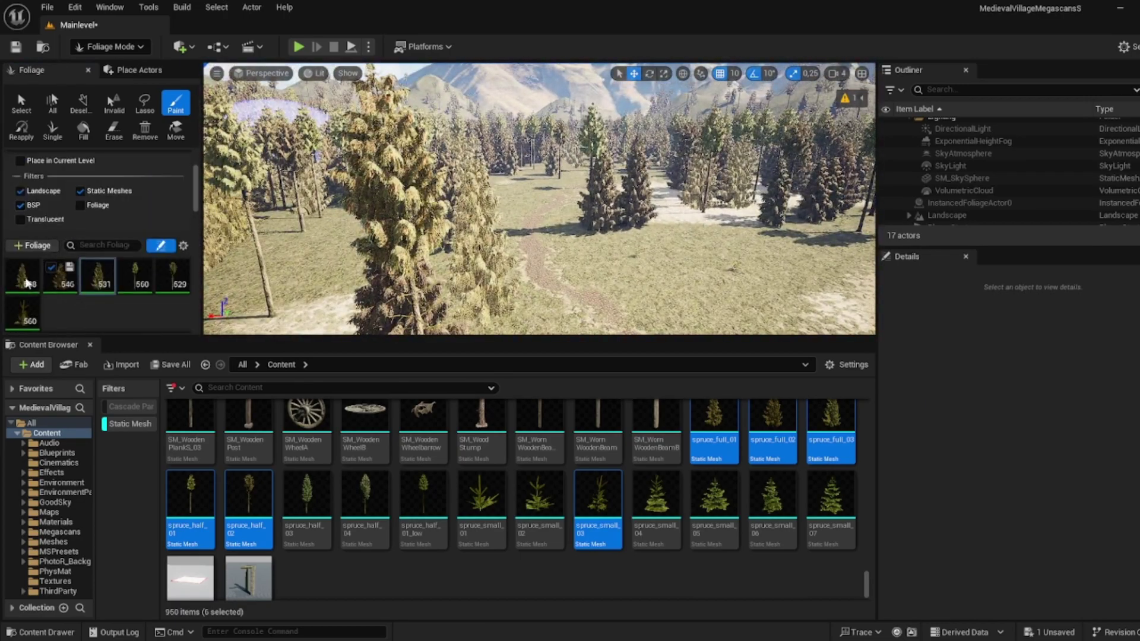
left_click(138, 270)
scroll(121, 281, "down", 10)
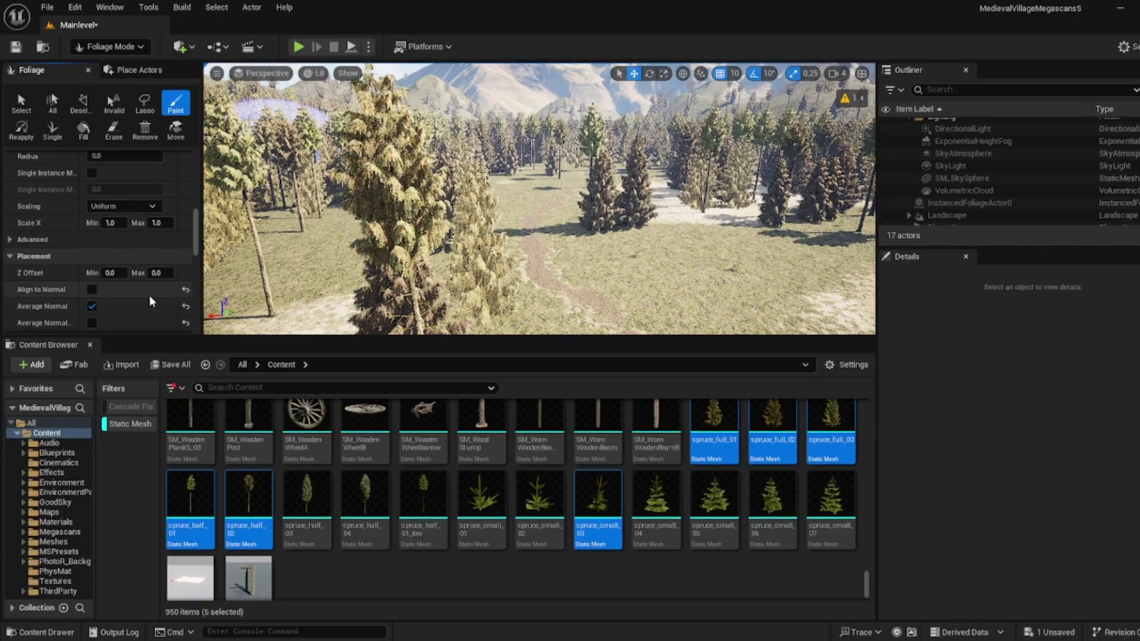
scroll(122, 282, "down", 10)
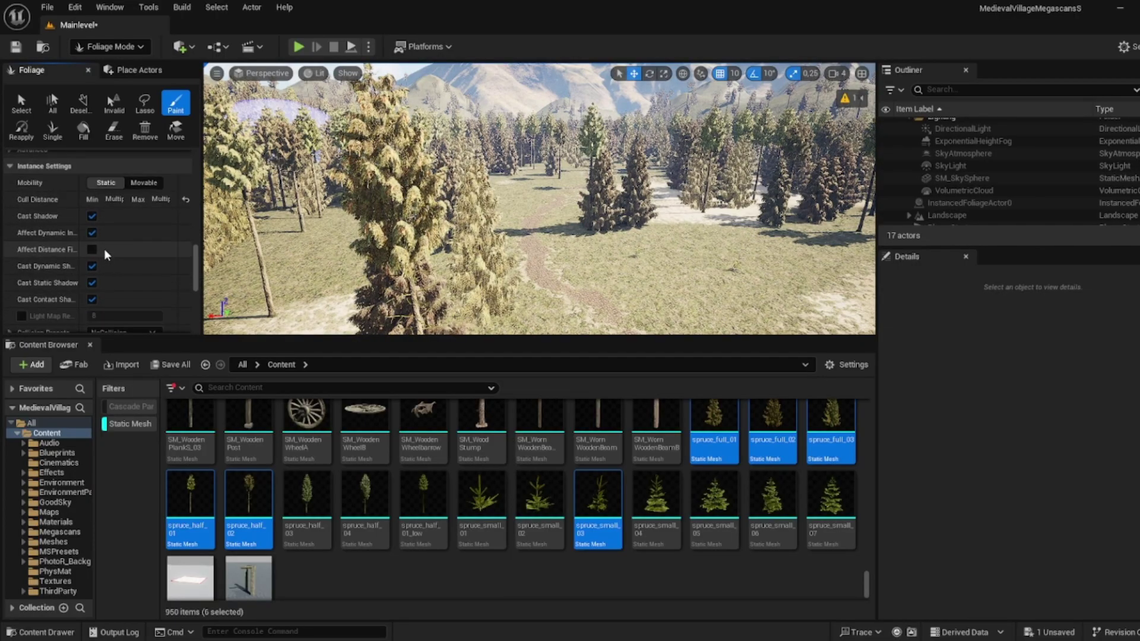
left_click(92, 217)
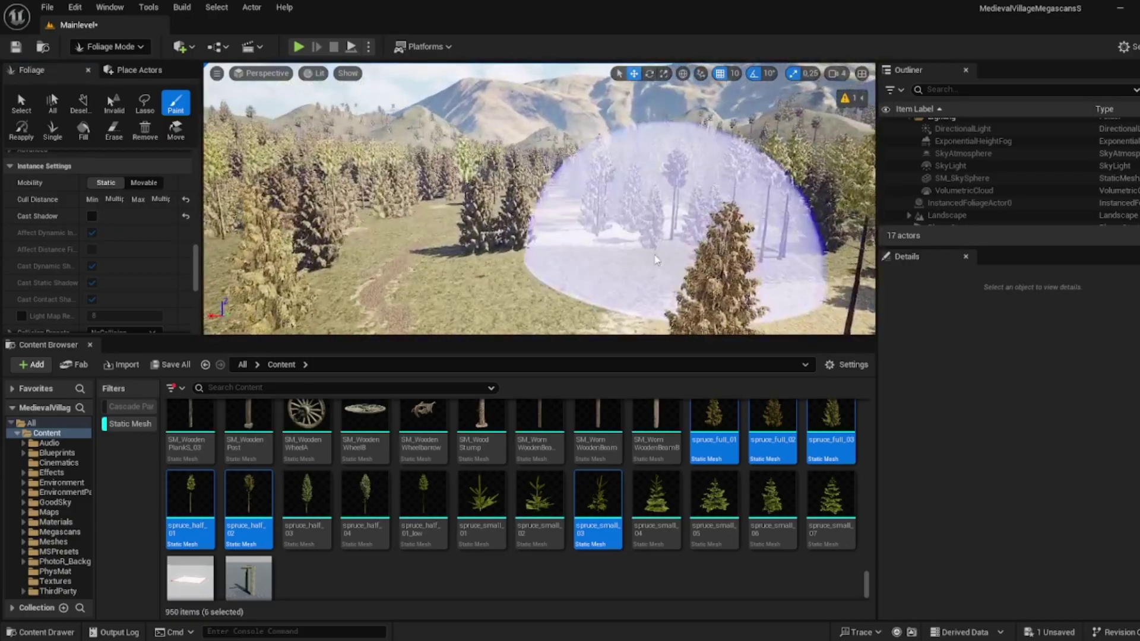
key("ctrl+z")
mouse_move(674, 269)
right_mouse_down()
mouse_move(689, 268)
mouse_move(683, 321)
mouse_move(665, 232)
mouse_move(647, 267)
right_mouse_up()
- Switch to Selection mode and show all properties of the ExponentialHeightFog's height fog component, clearing the old property search
left_click(103, 47)
left_click(113, 70)
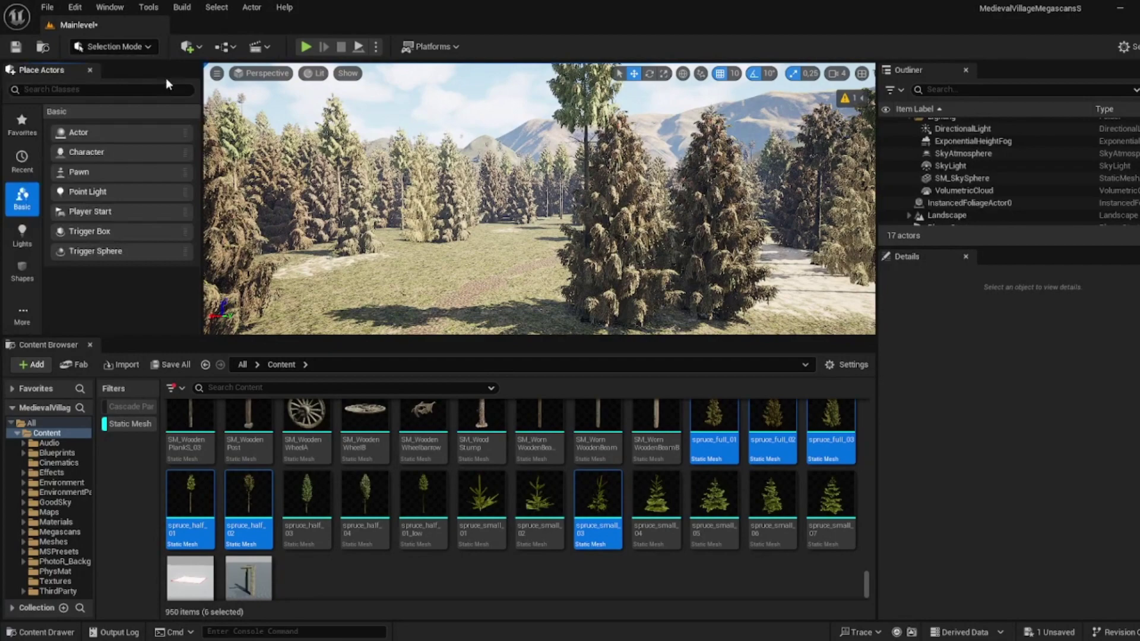
right_click_drag(415, 190, 386, 172)
key("s")
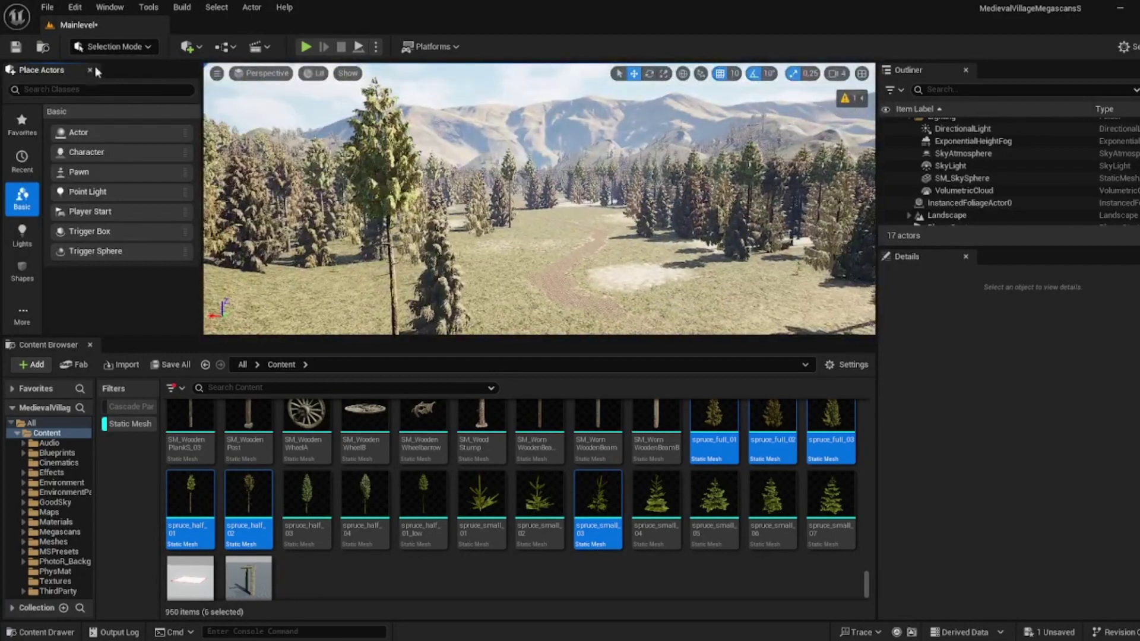
left_click(973, 141)
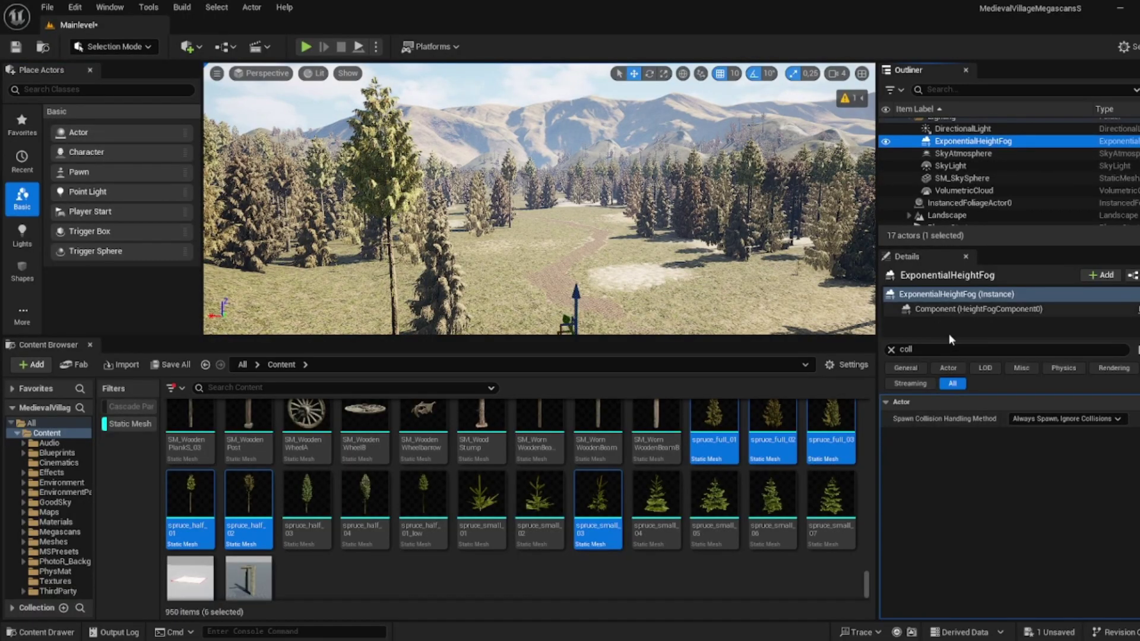
left_click(917, 368)
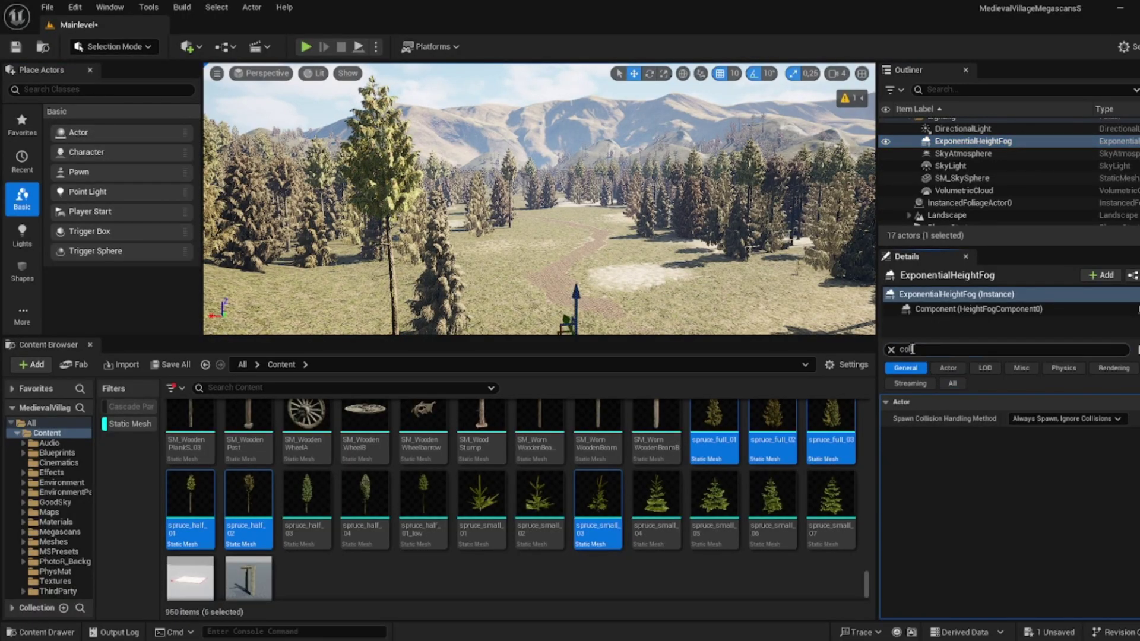
key("BackSpace")
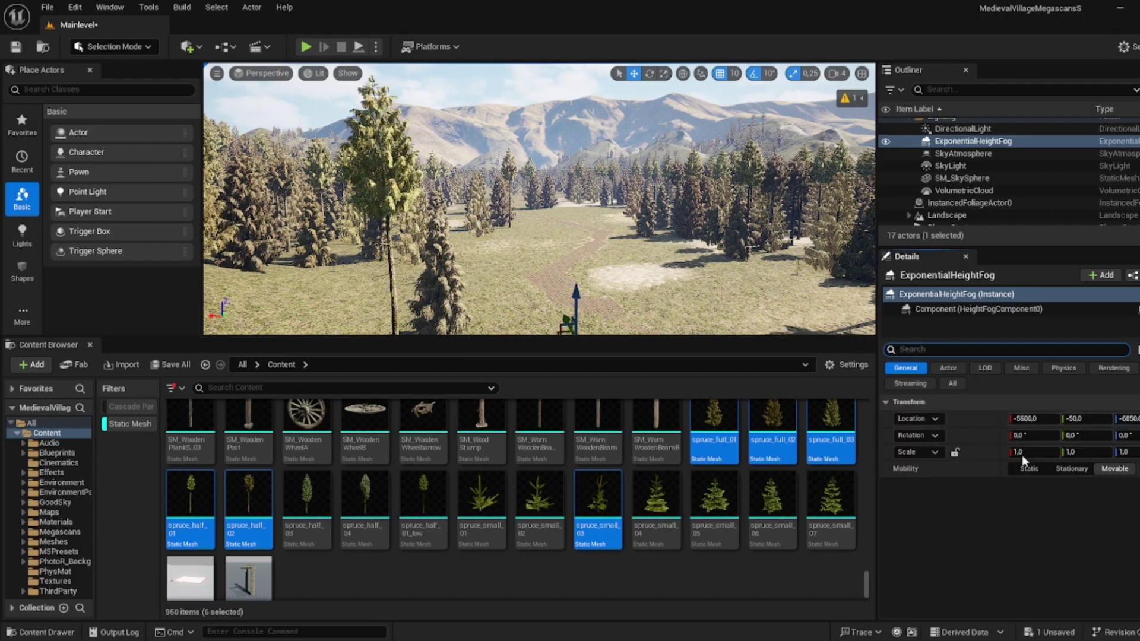
left_click(974, 307)
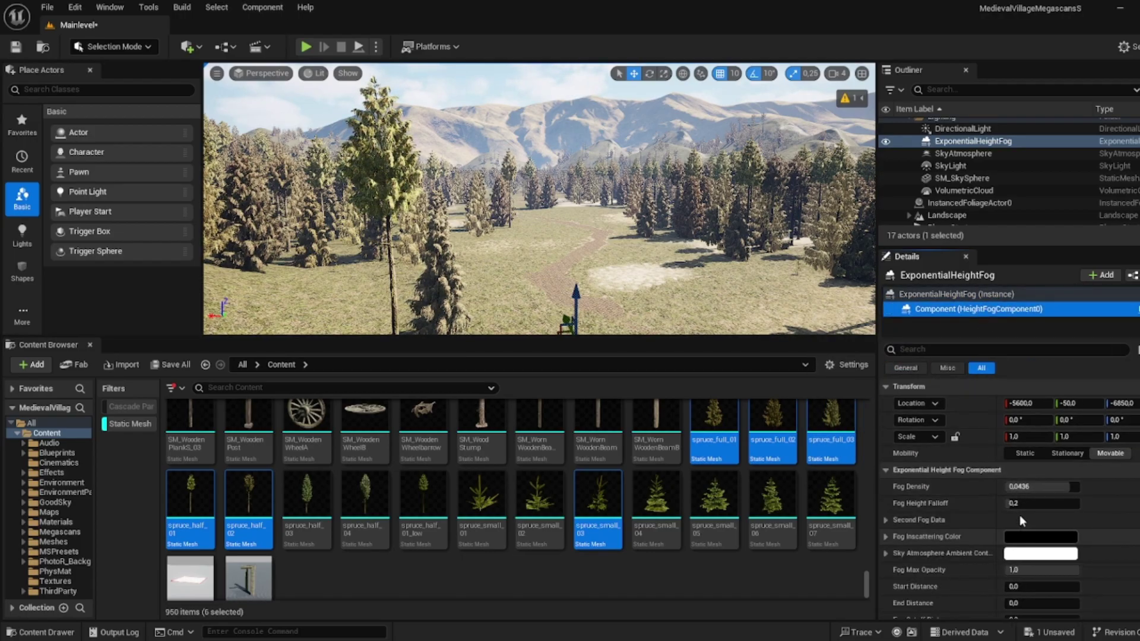
- Try fog densities of 2, 1.2 and 0.4 on the height fog component
left_click(1038, 487)
type("2")
key("Return")
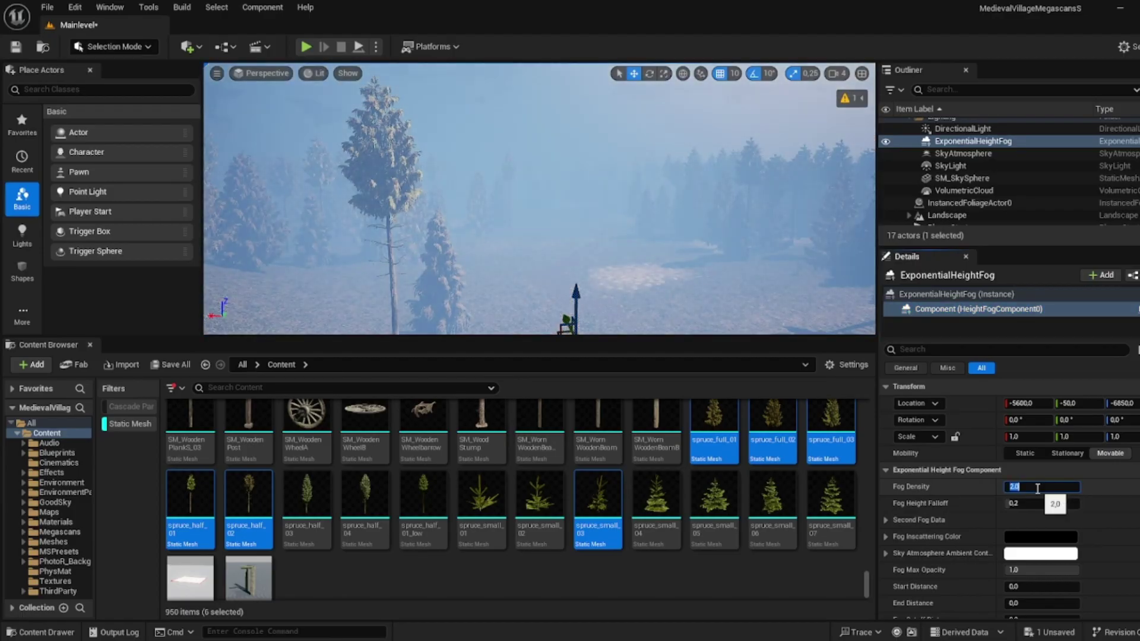
type("1.2")
key("Return")
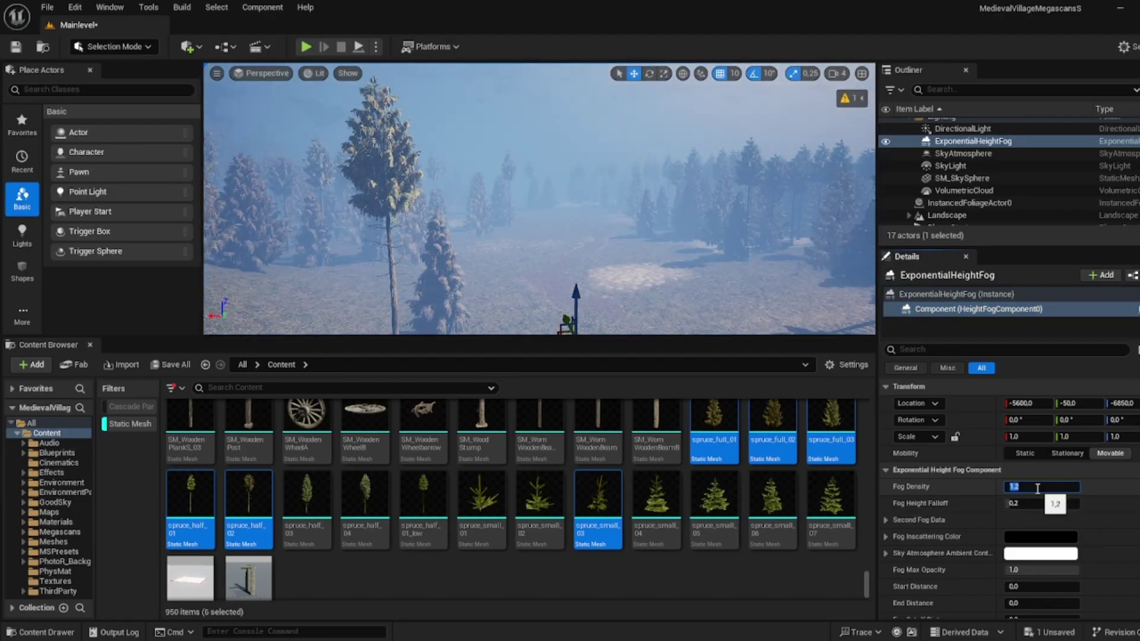
type("0.4")
key("Return")
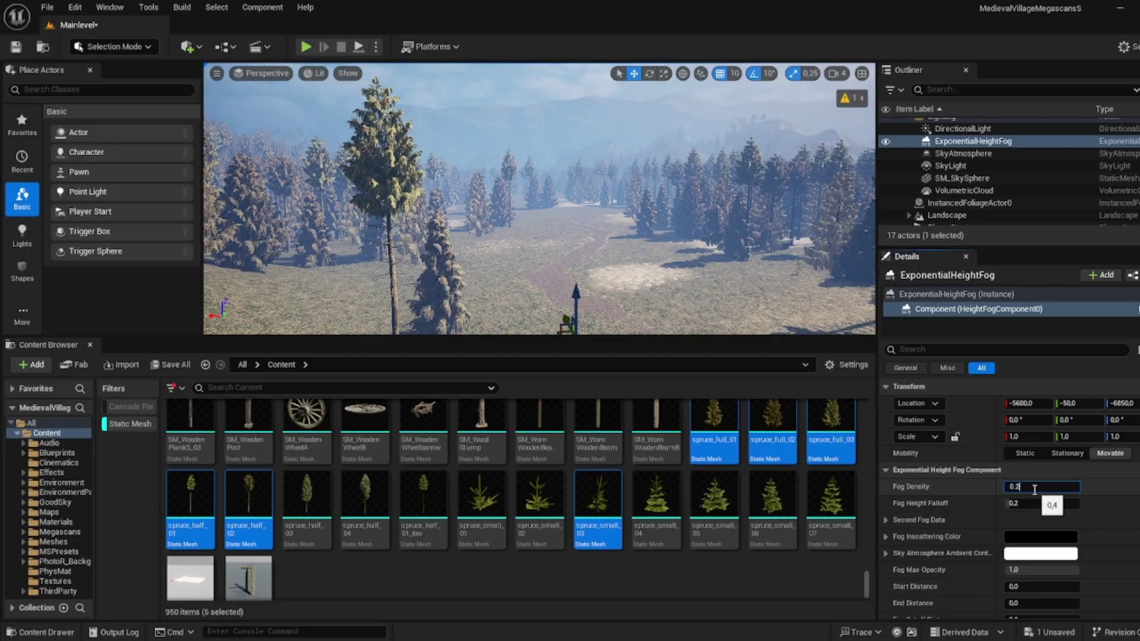
- Compare the scene with fog densities of 0.2, 0.3 and 0
type("0.2")
key("Return")
type("0.3")
key("Return")
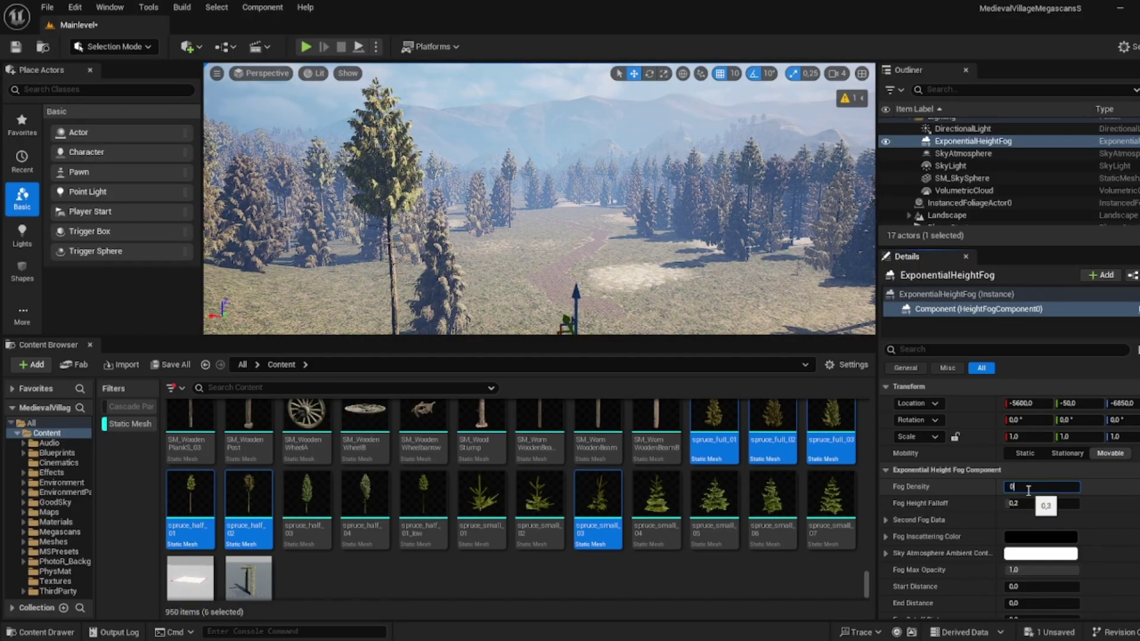
type("0")
key("Return")
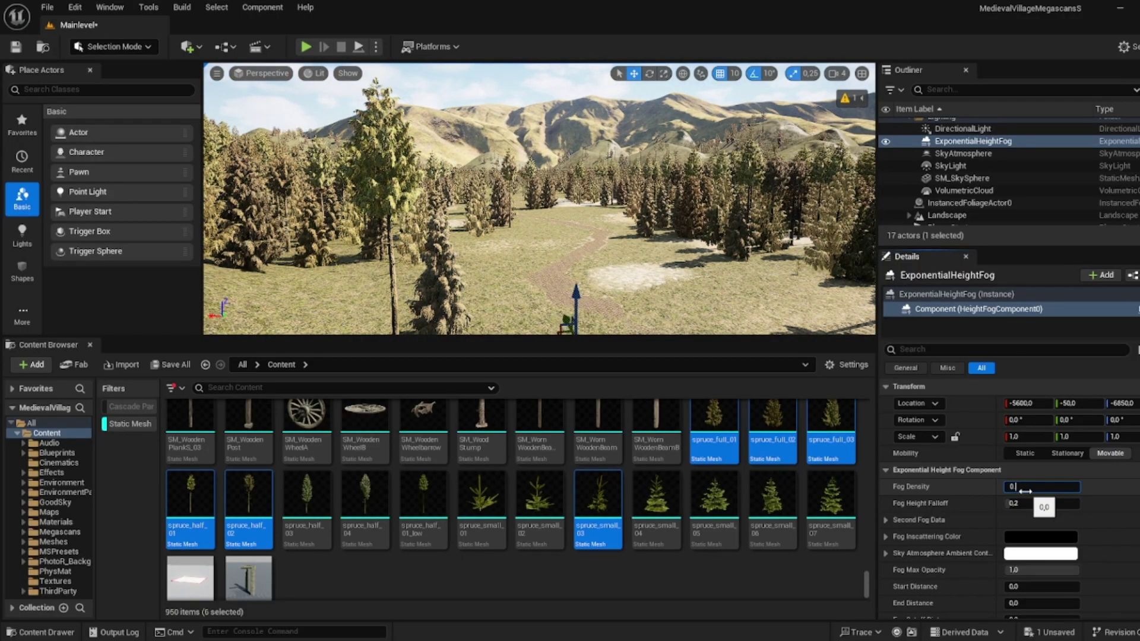
- Compare fog densities of 0.2 and 0.1, and settle on 0.2 for the height fog
type("0.2")
key("Return")
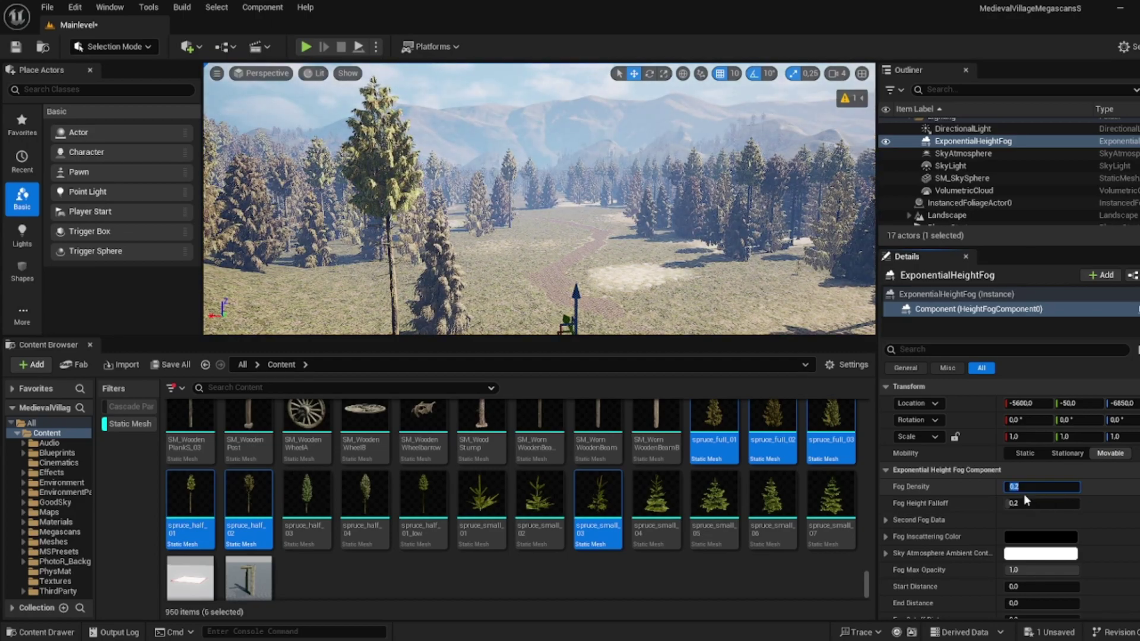
type("0.1")
key("Return")
type("0.2")
key("Return")
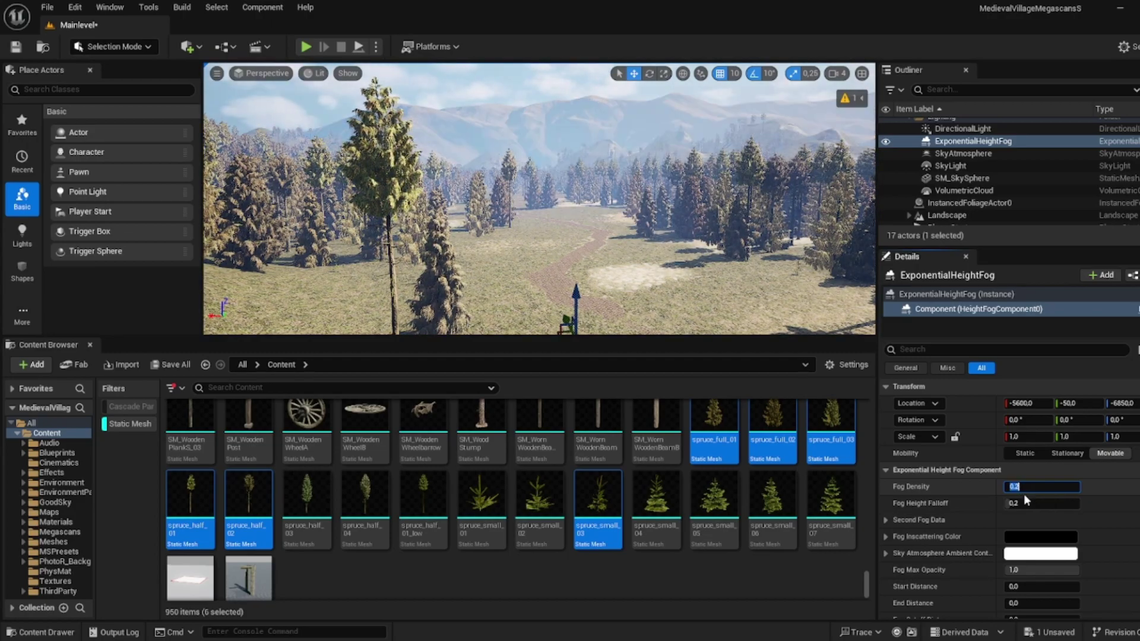
- Expand the second fog data and set the Fog Inscattering Color to a pale orange, sRGB hex FFE0B8FF
left_click(886, 520)
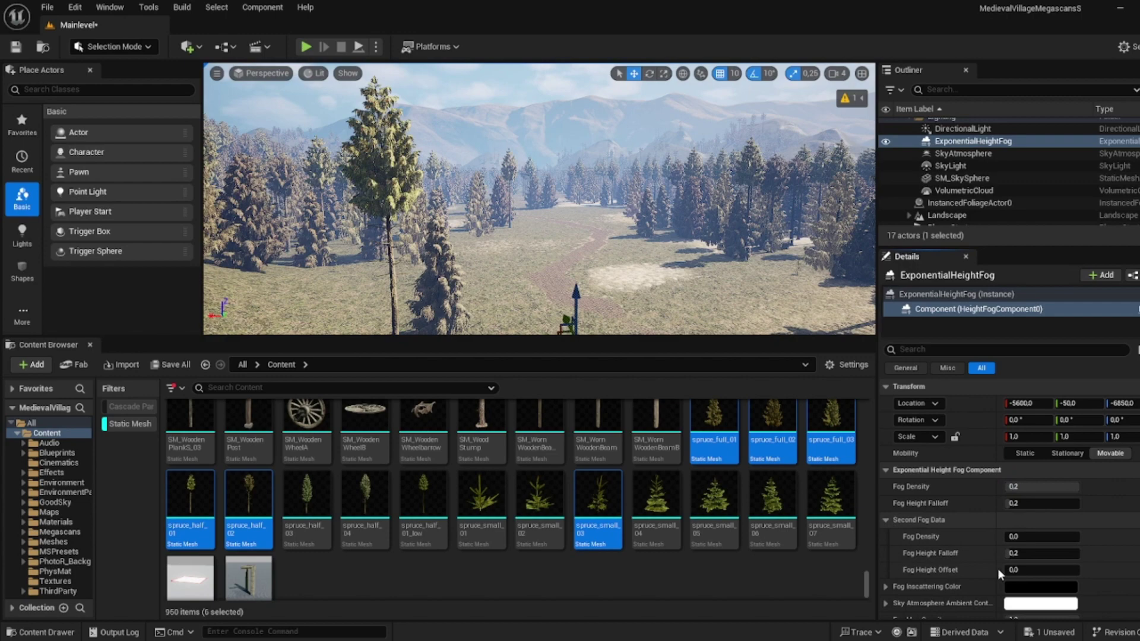
left_click(1041, 587)
left_click(867, 439)
left_click_drag(868, 439, 853, 438)
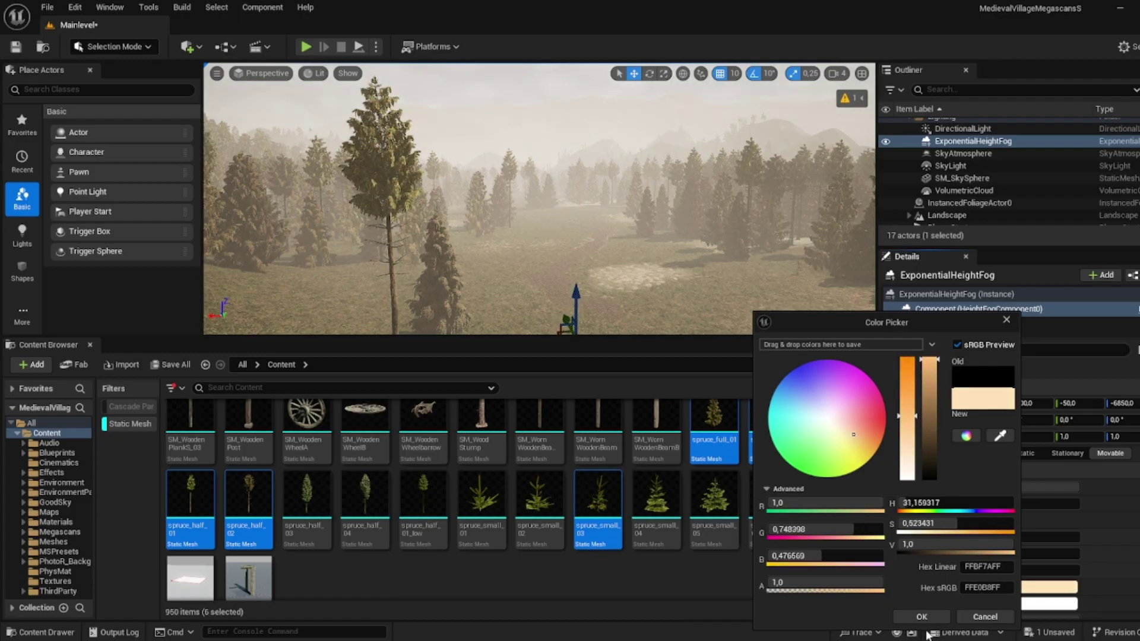
left_click(921, 617)
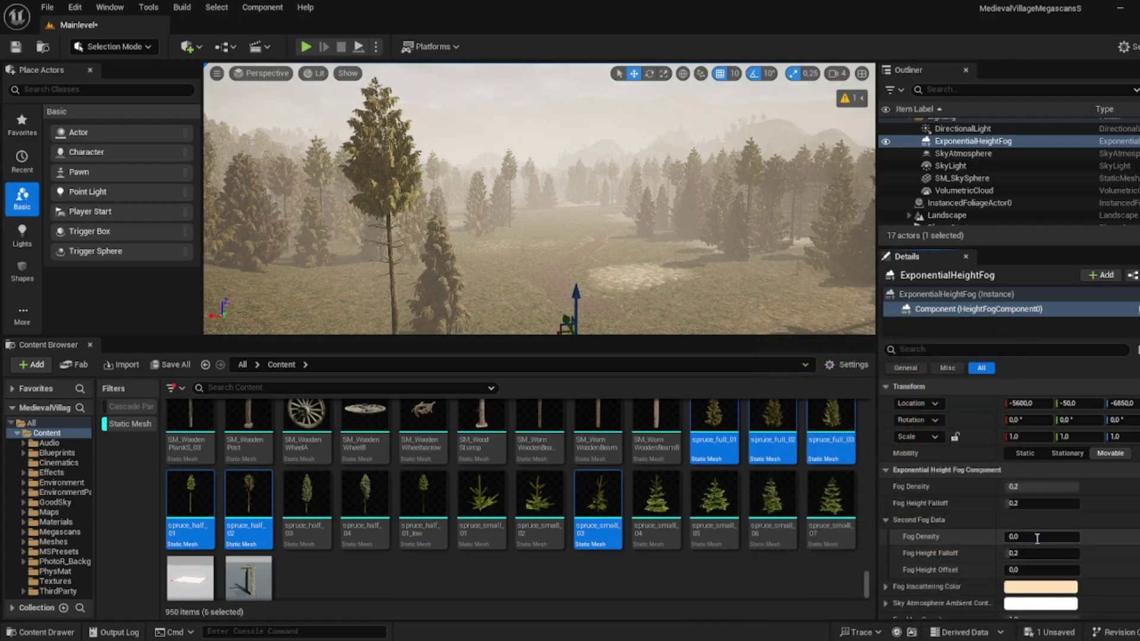
- Try second fog densities of 2 and 1, and settle on 0.2
type("2")
key("Return")
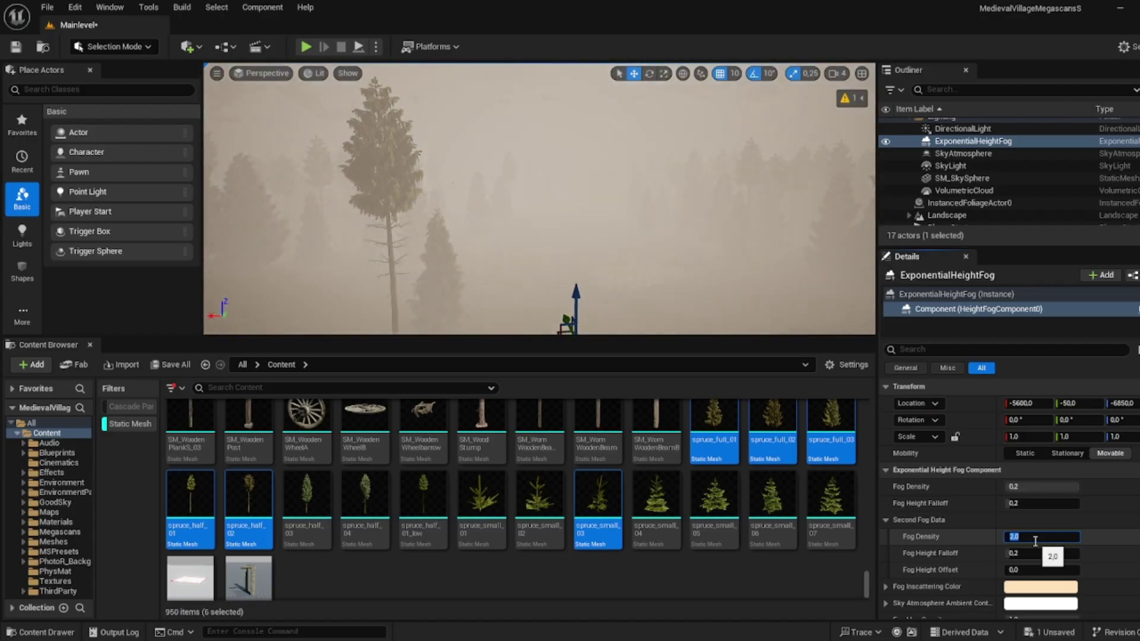
type("1")
key("Return")
type("0")
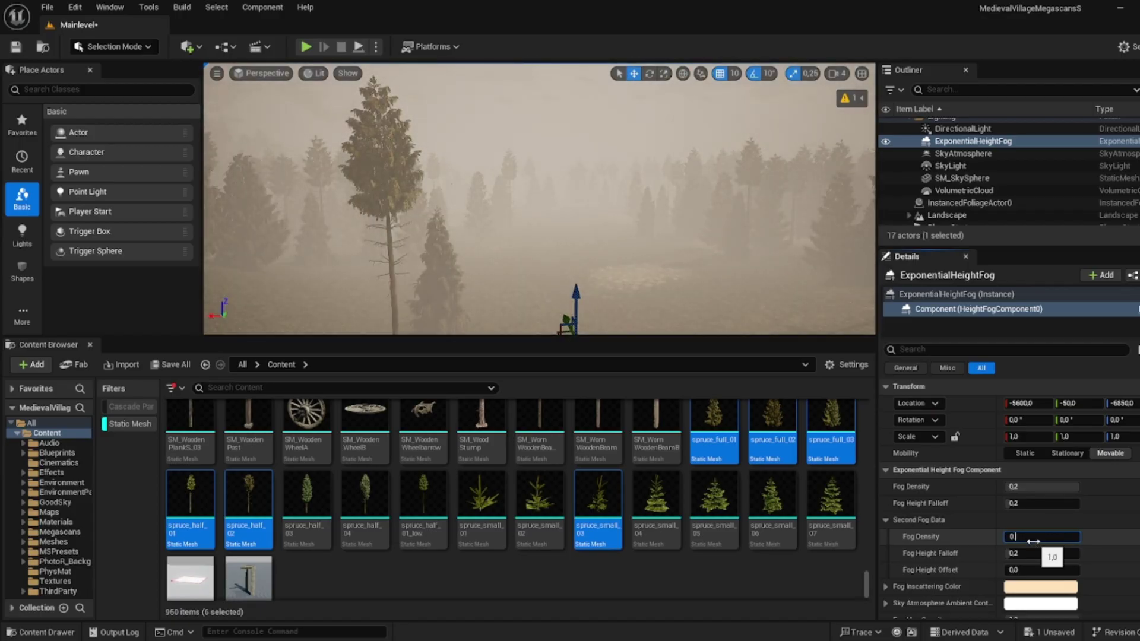
type(".2")
key("Return")
- Reduce the height fog's main Fog Density to 0.05 and its second Fog Density to 0.1
left_click(1033, 488)
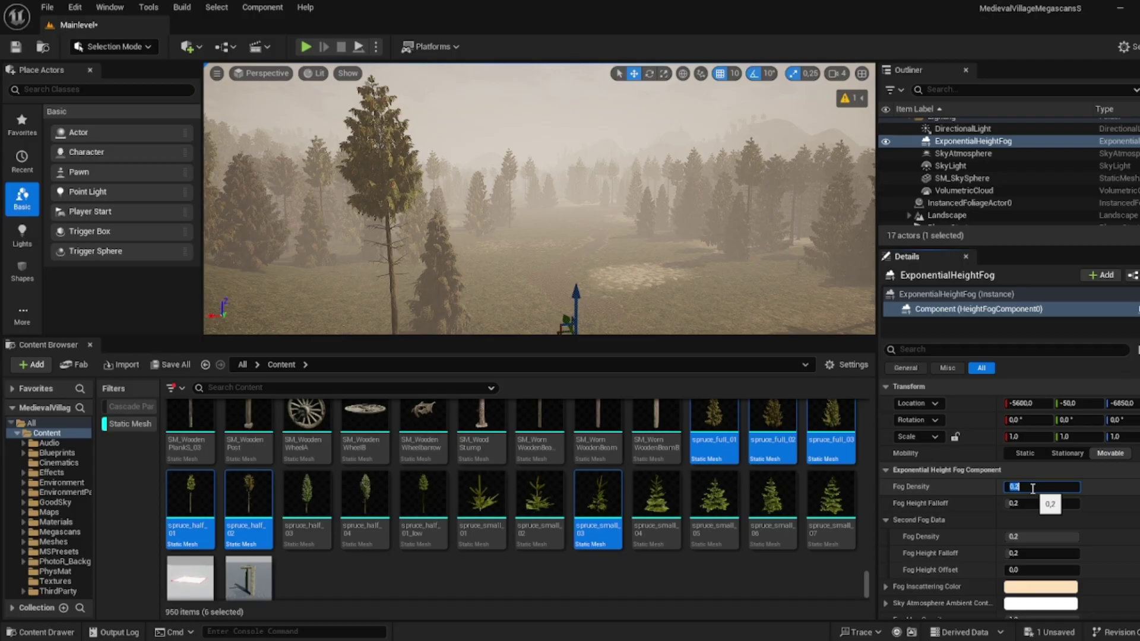
type("0.05")
key("Return")
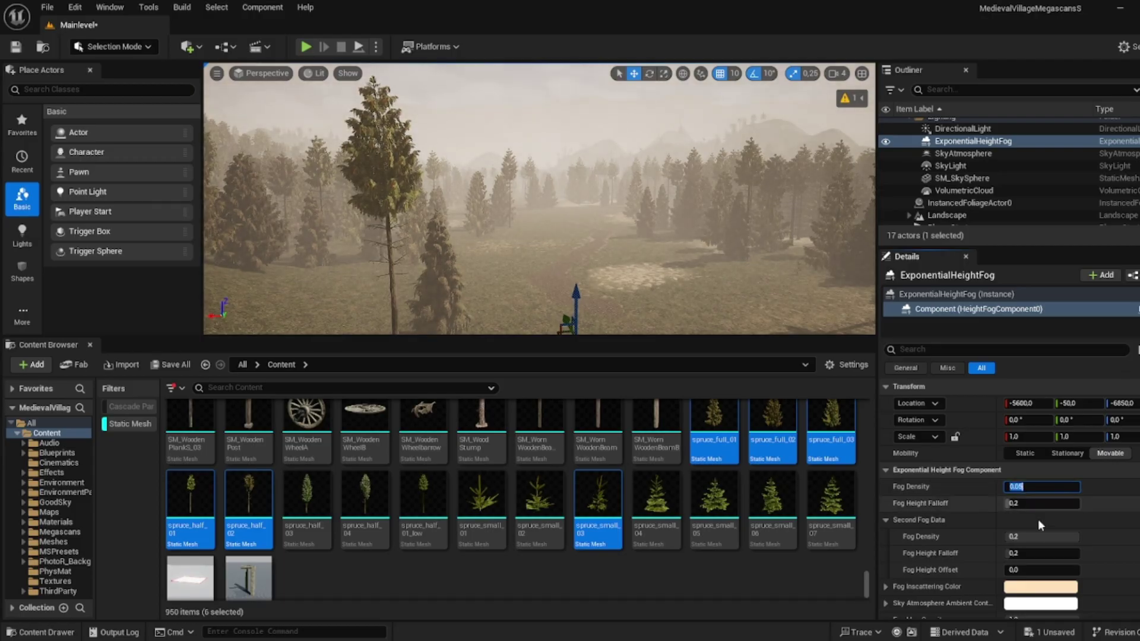
left_click(1039, 536)
type("0.1")
key("Return")
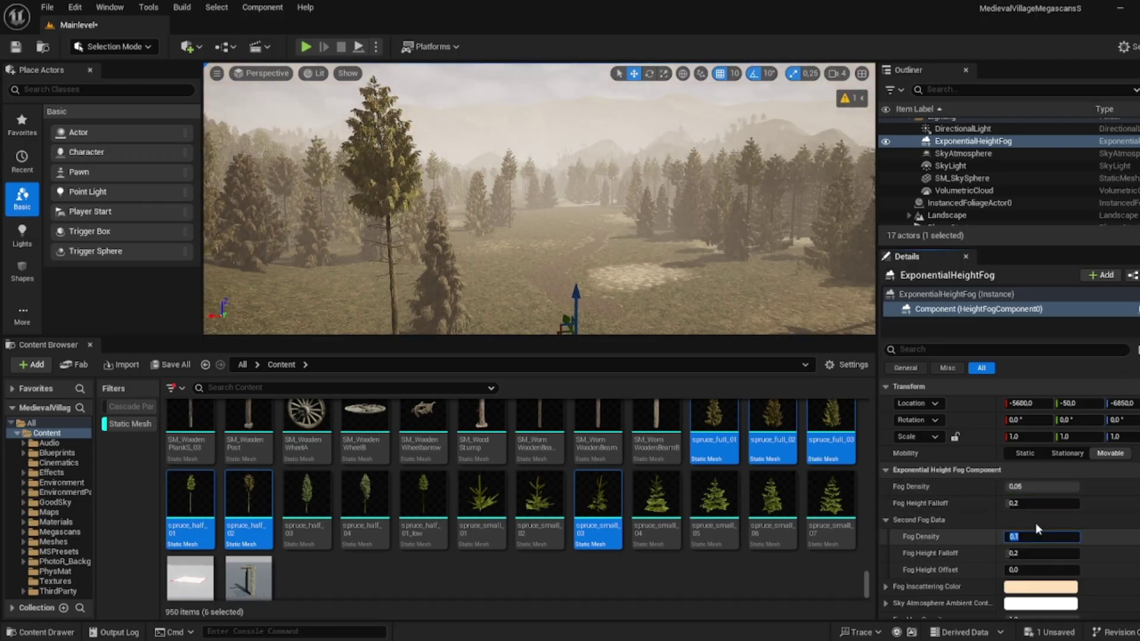
- Set the height fog's main Fog Density to 0.02
left_click(1038, 487)
type("0.0")
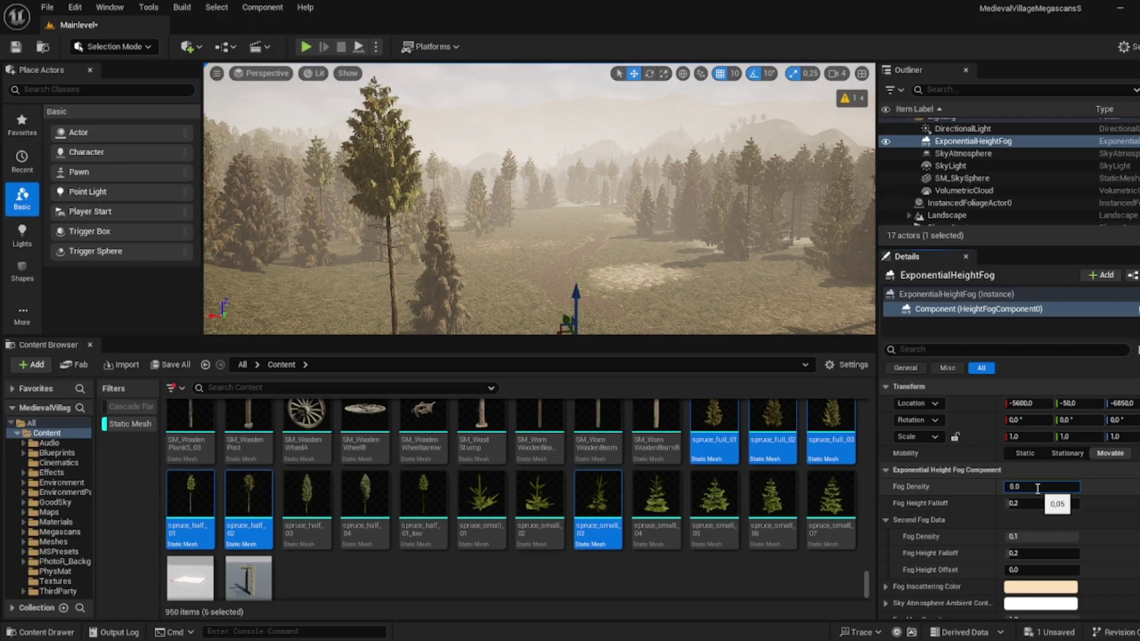
type("2")
key("Return")
- Show the viewport in full screen and inspect the fog over the spruce forest, clearing and path
mouse_move(654, 249)
right_mouse_down()
mouse_move(654, 202)
mouse_move(654, 297)
mouse_move(653, 249)
right_mouse_up()
key("F11")
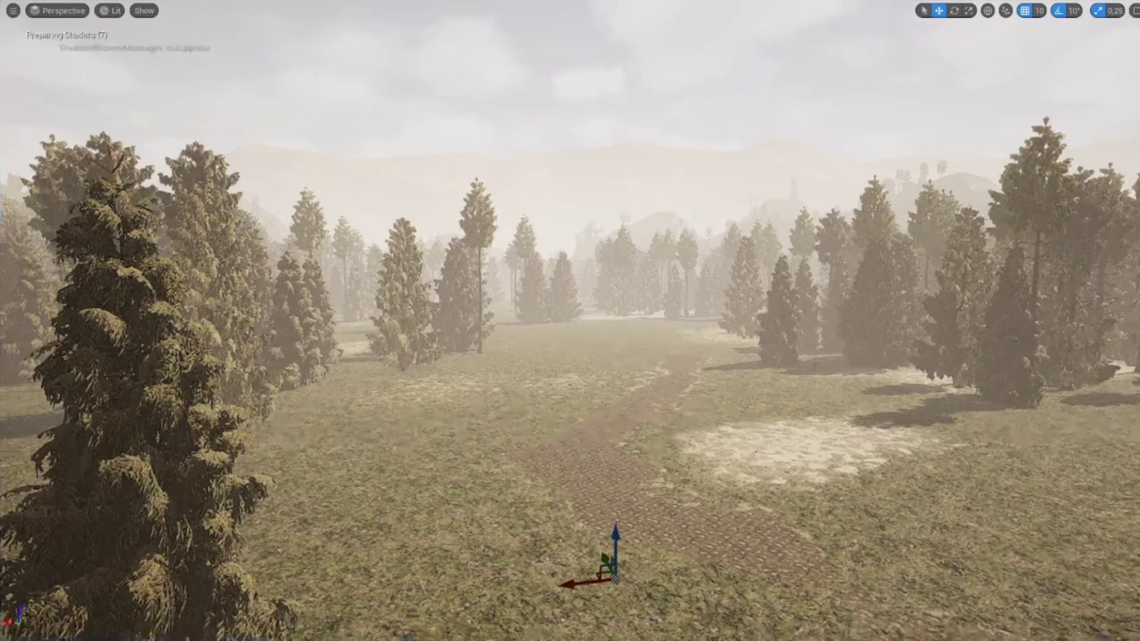
right_click_drag(552, 202, 493, 237)
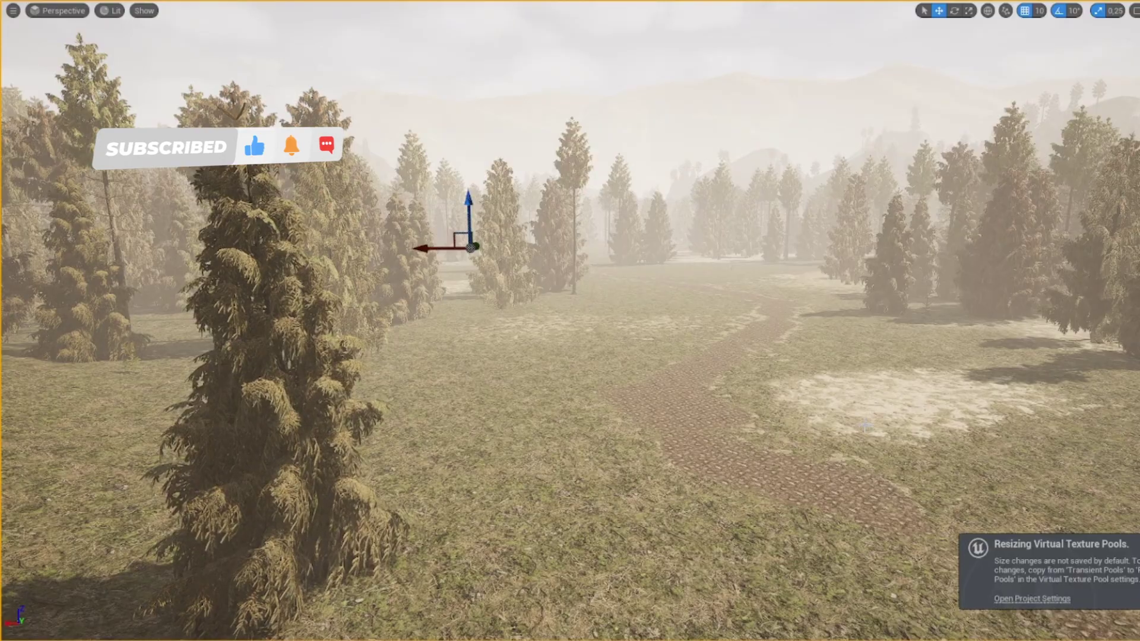
right_click_drag(876, 434, 924, 409)
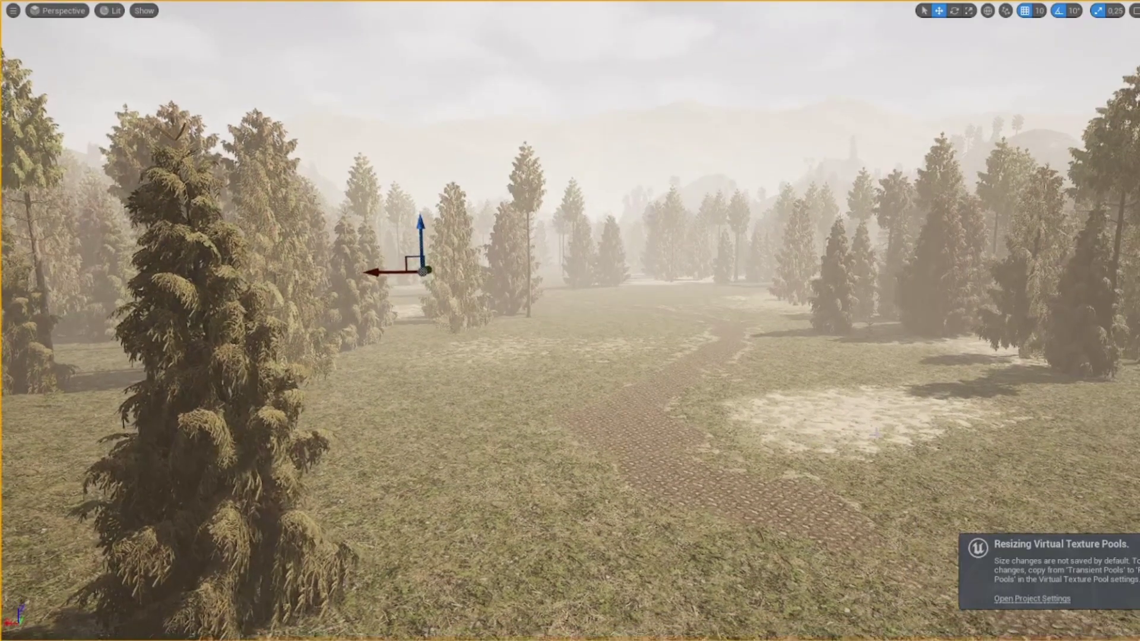